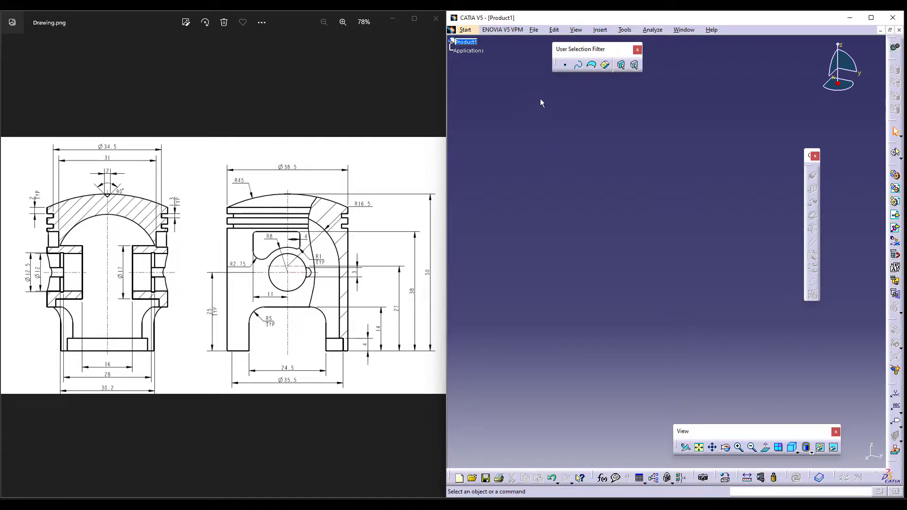
Create a new part in the Part Design workbench.
click(472, 30)
mouse_move(520, 52)
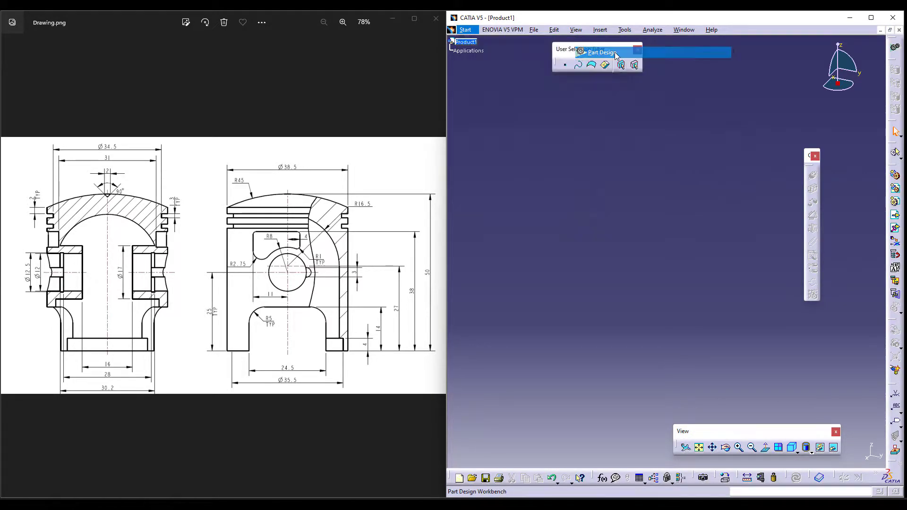
click(614, 53)
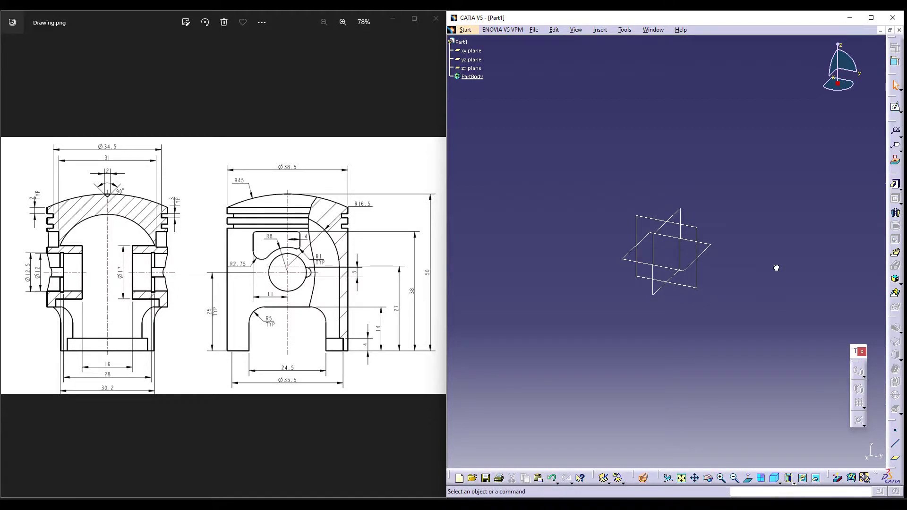
Open a sketch on the yz plane and draw a vertical axis line through the origin.
click(897, 108)
click(643, 221)
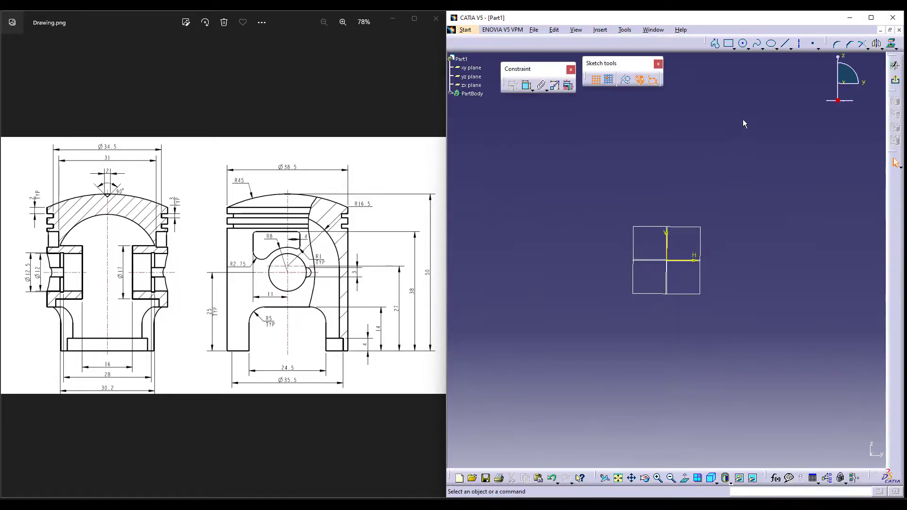
click(799, 43)
click(669, 309)
click(666, 111)
middle_drag(736, 175, 728, 228)
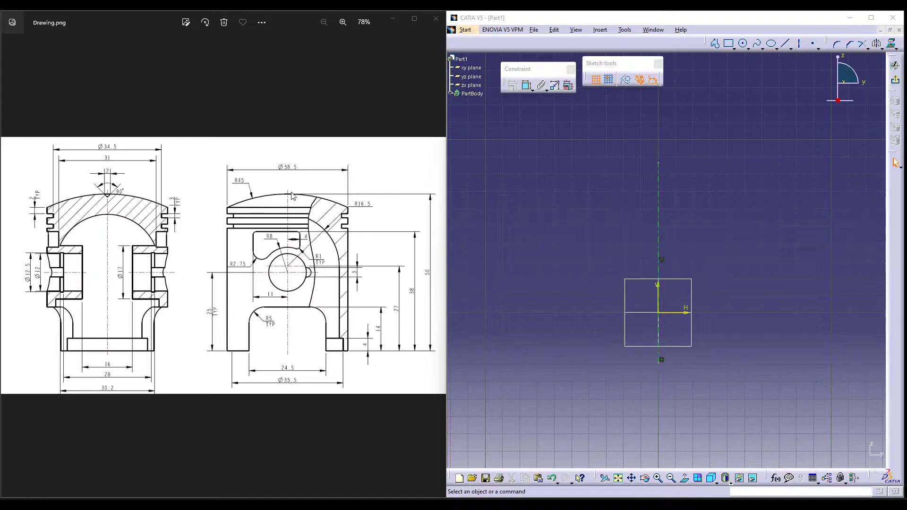
Sketch a closed half-profile beside the axis, about 40 mm wide and 83 mm high, with a three-point arc as its crown.
click(715, 43)
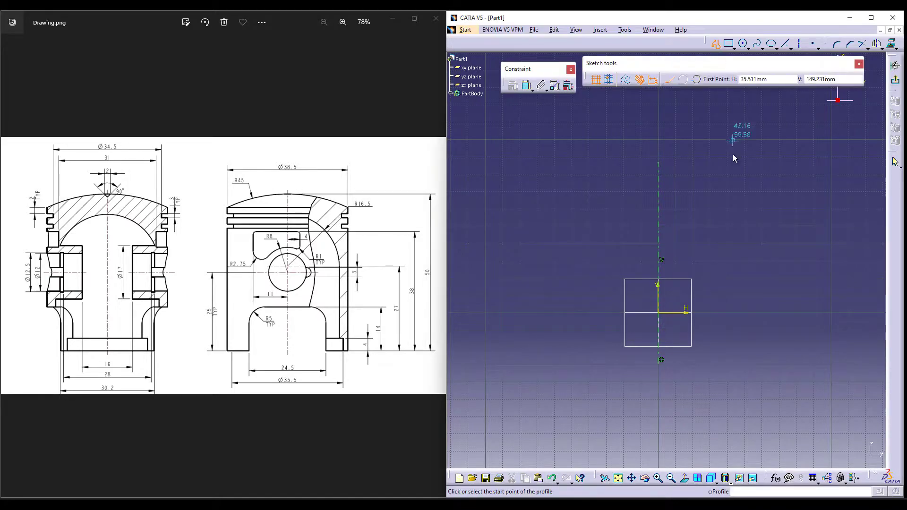
click(591, 312)
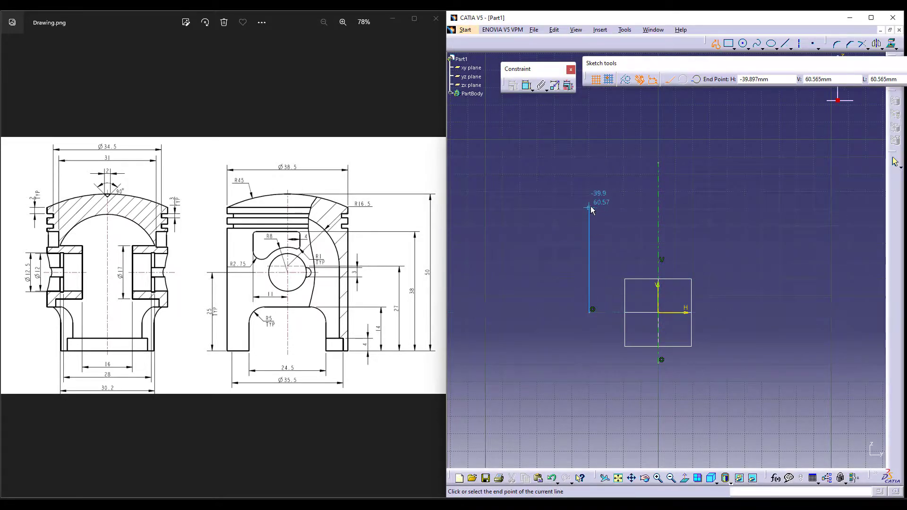
click(697, 79)
click(610, 187)
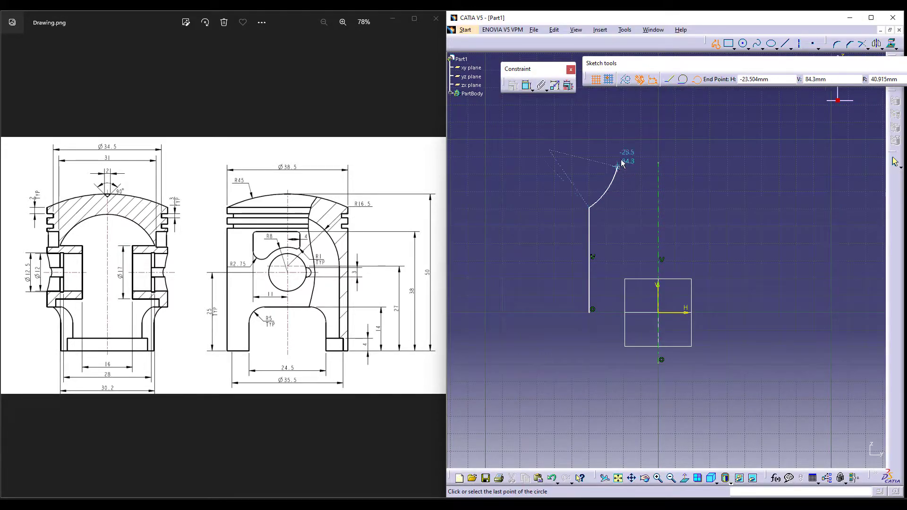
click(659, 169)
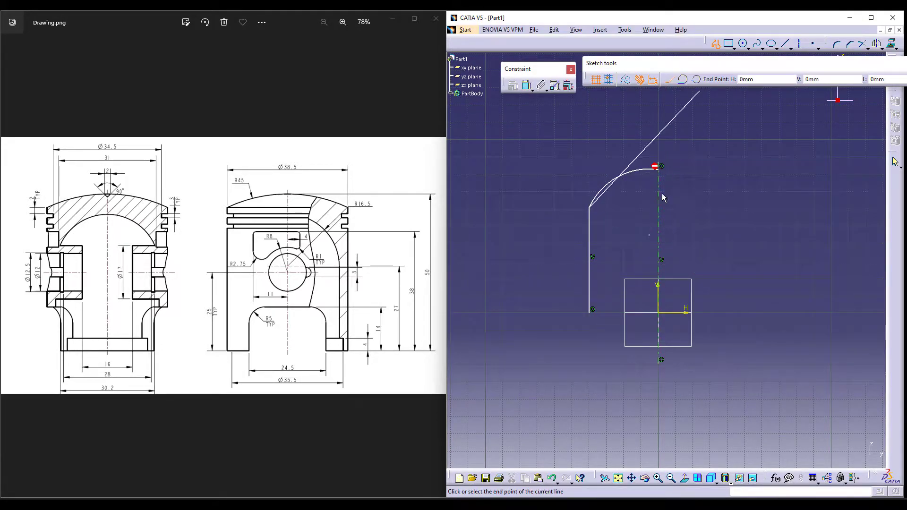
click(659, 313)
click(594, 310)
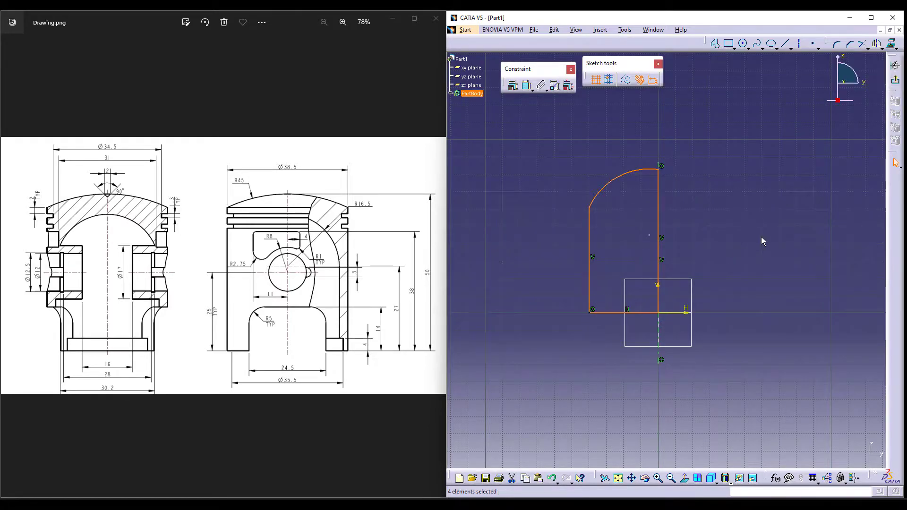
Add an infinite horizontal line through the arc's upper endpoint on the axis.
mouse_move(756, 219)
middle_down()
mouse_move(735, 262)
mouse_move(743, 207)
middle_up()
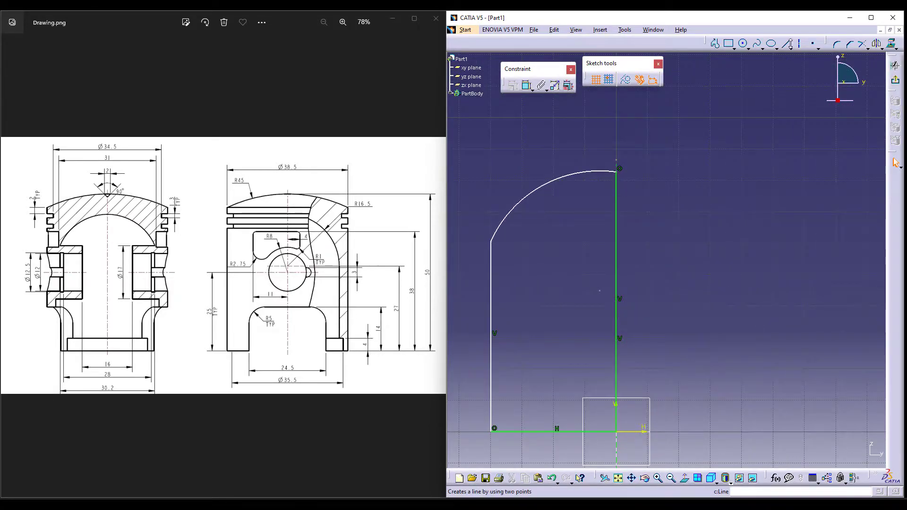
click(791, 48)
click(800, 74)
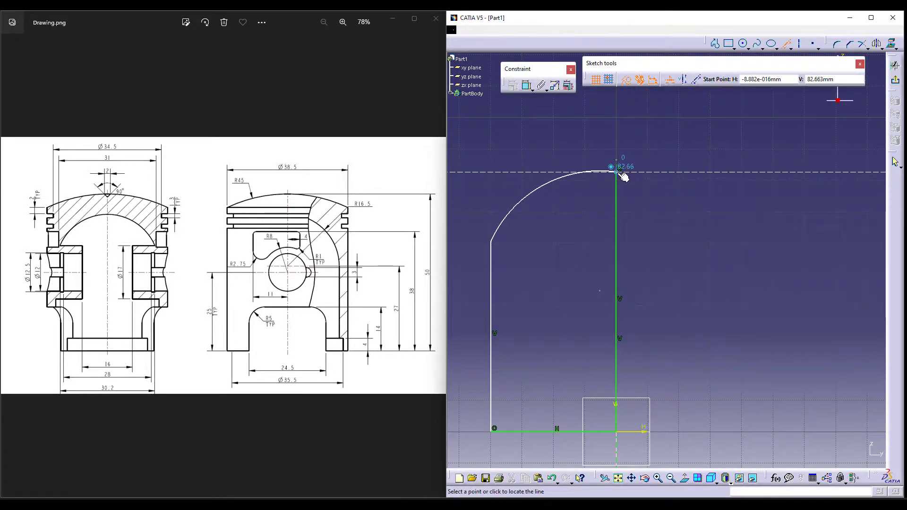
click(619, 171)
middle_drag(694, 245, 739, 250)
Constrain the crown arc to be tangent to the infinite horizontal line.
click(527, 85)
click(609, 178)
click(607, 184)
right_click(610, 134)
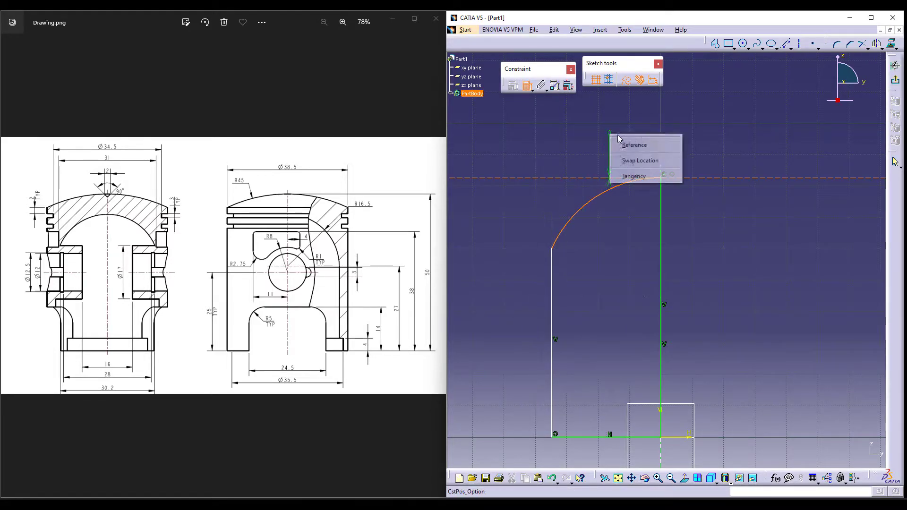
click(647, 177)
Dimension the crown arc with a radius of 45 mm.
click(527, 85)
click(584, 211)
click(558, 162)
double_click(558, 155)
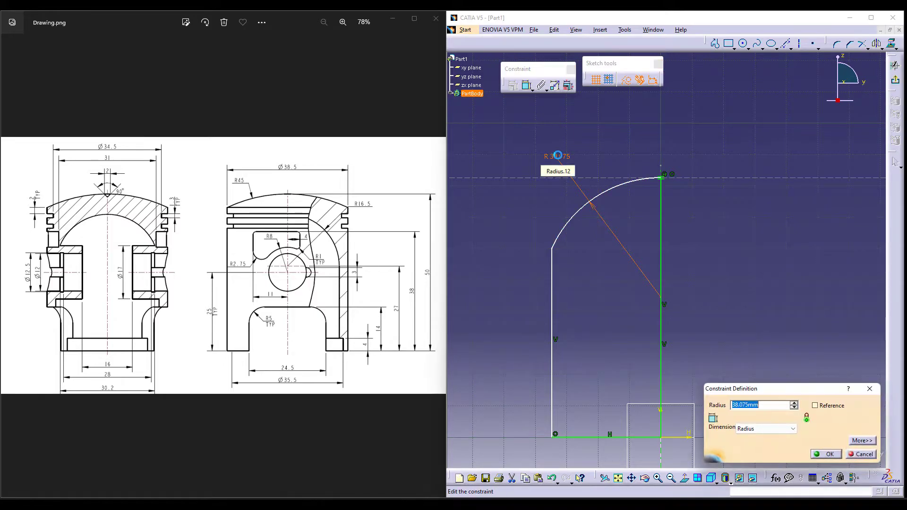
text(45)
key(Return)
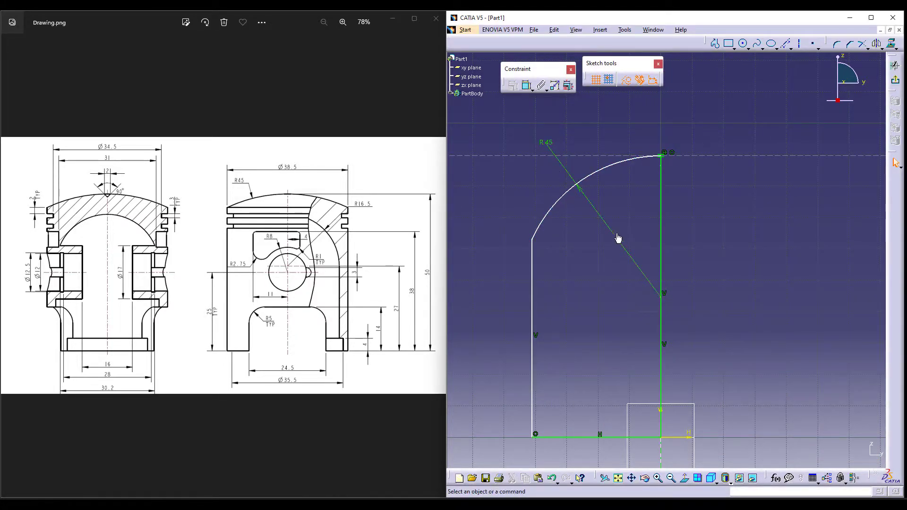
Dimension the profile's outer vertical side from the axis as a diameter of 38.5 mm.
middle_drag(618, 236, 645, 197)
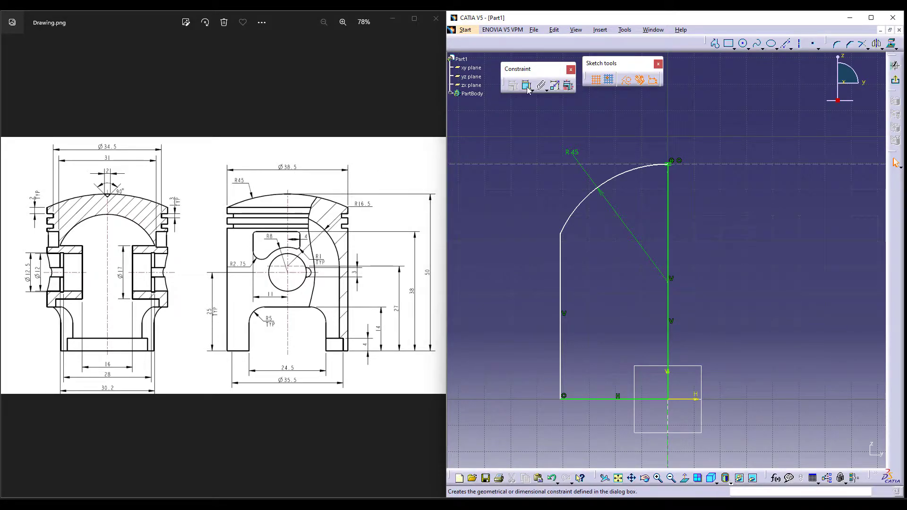
click(562, 331)
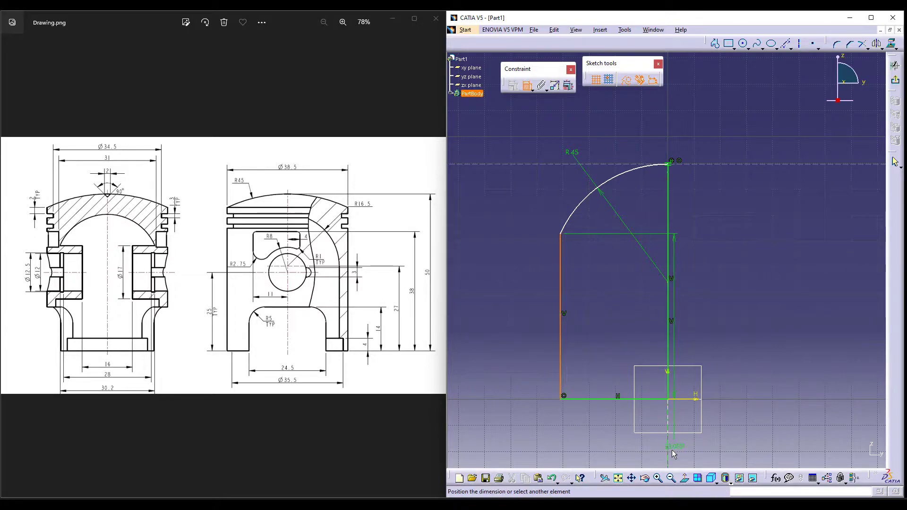
click(668, 449)
right_click(724, 445)
click(761, 361)
click(688, 451)
double_click(693, 450)
text(38.5mm)
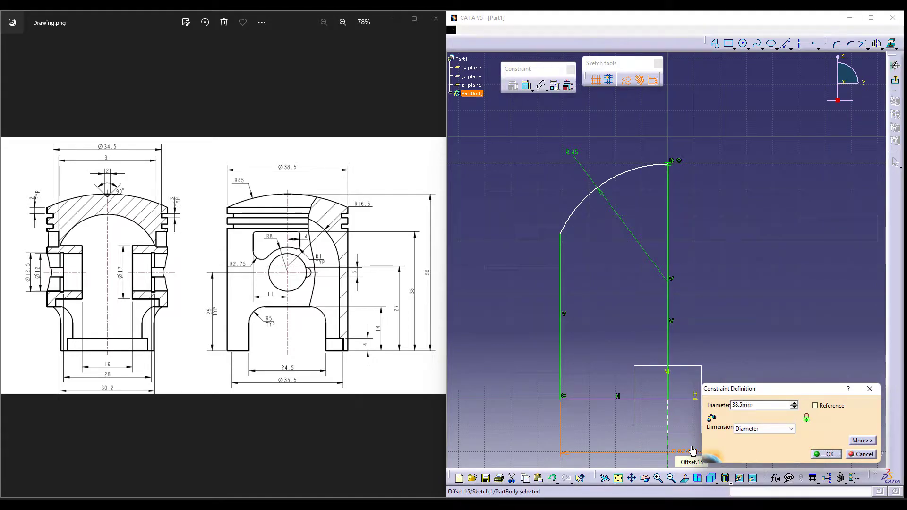
key(Return)
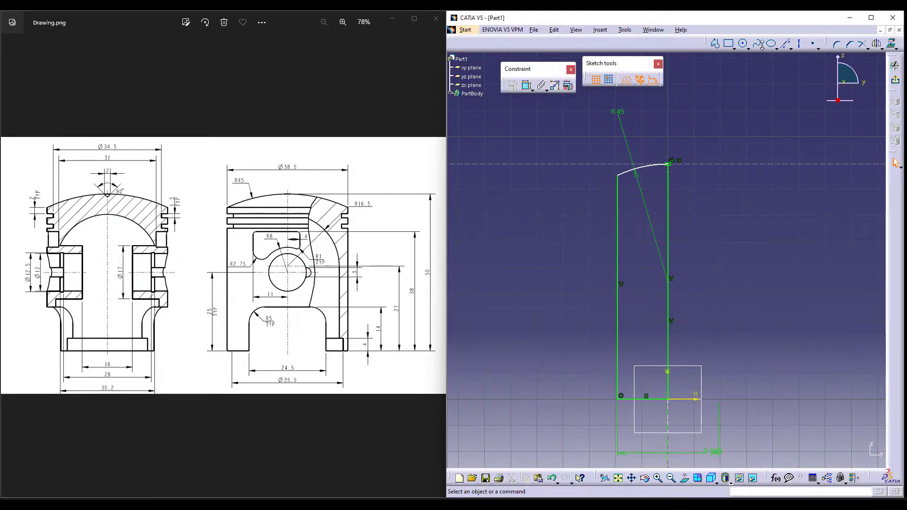
Dimension the height from the horizontal axis to the infinite line above the crown as 50 mm.
click(527, 85)
click(678, 398)
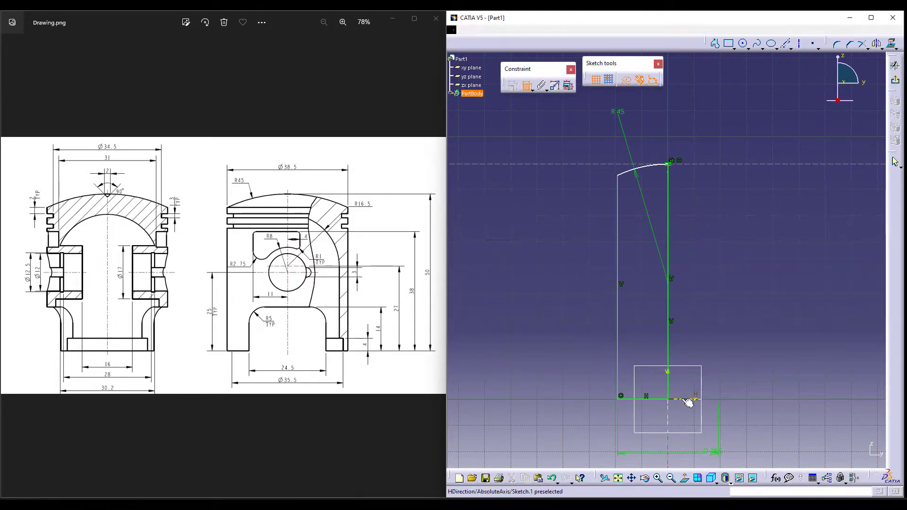
click(570, 164)
double_click(555, 264)
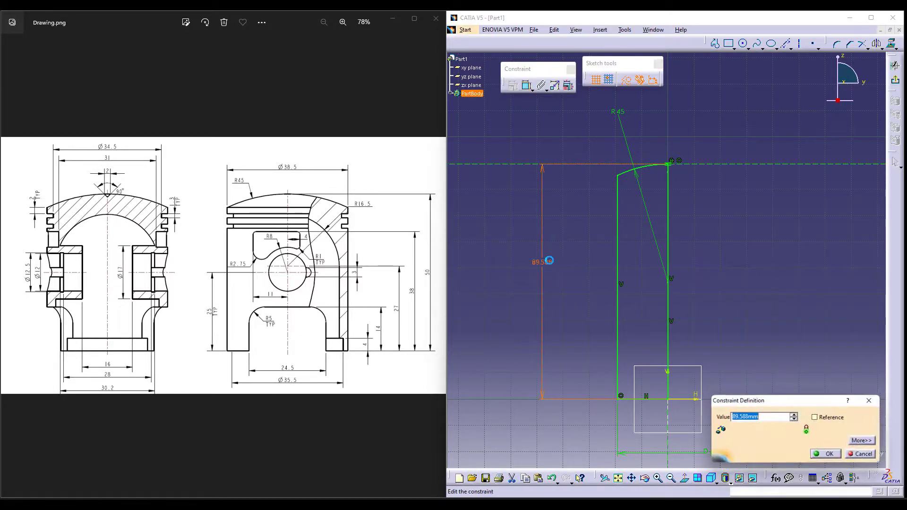
text(50)
key(Return)
Leave the sketch and revolve the profile 360 degrees about the sketch axis with the Shaft command.
middle_drag(761, 398, 736, 350)
click(896, 83)
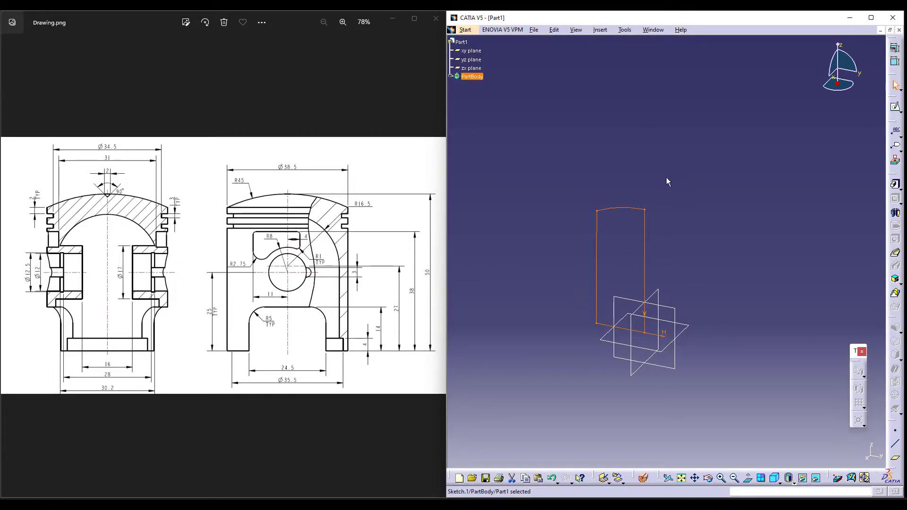
click(896, 215)
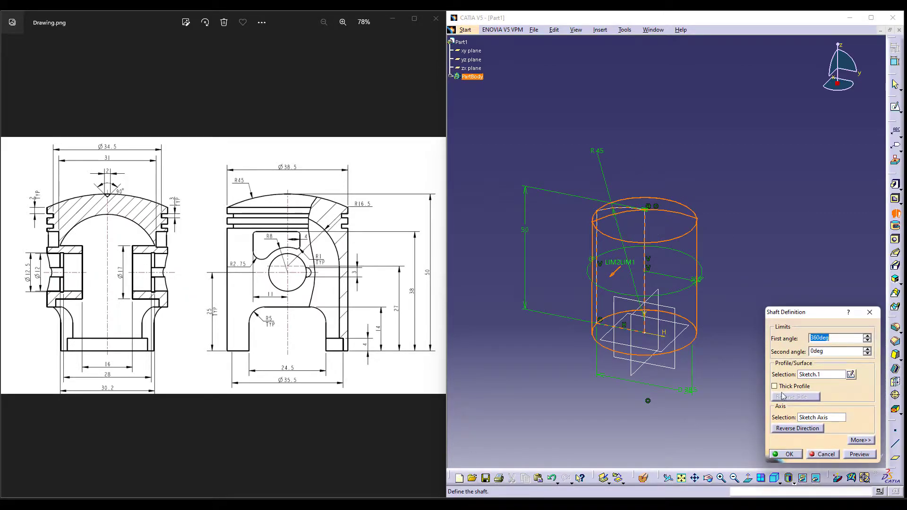
click(788, 454)
Start a Groove with a new sketch on the yz plane and project the cylinder's bottom edge and central axis.
middle_drag(712, 281, 731, 281)
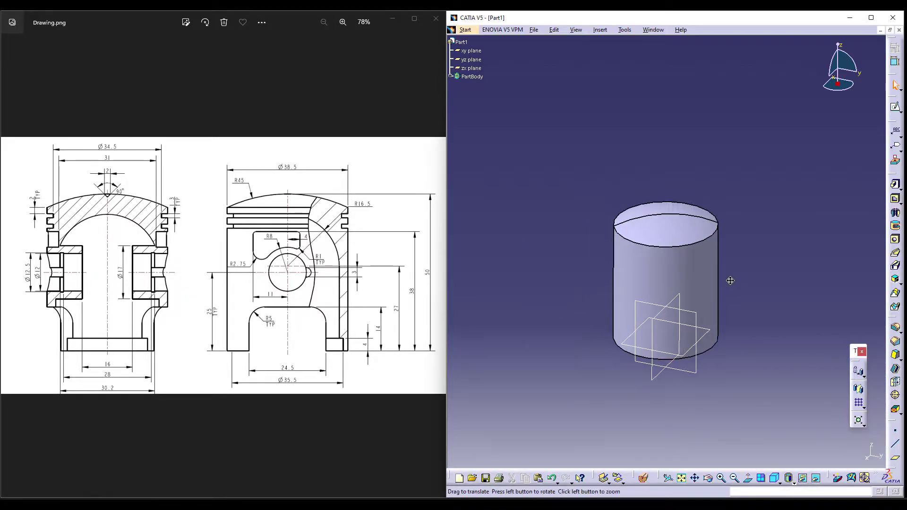
middle_drag(758, 368, 771, 337)
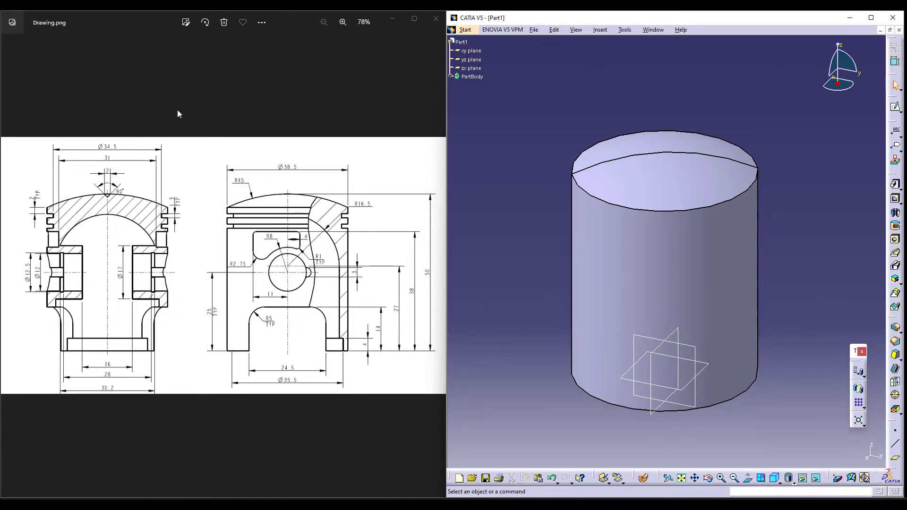
click(896, 228)
click(851, 374)
click(695, 407)
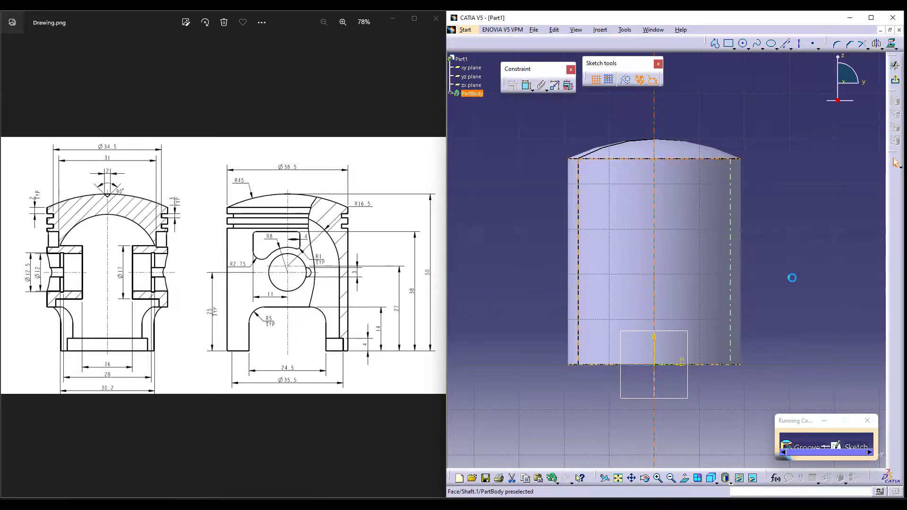
click(893, 46)
click(716, 364)
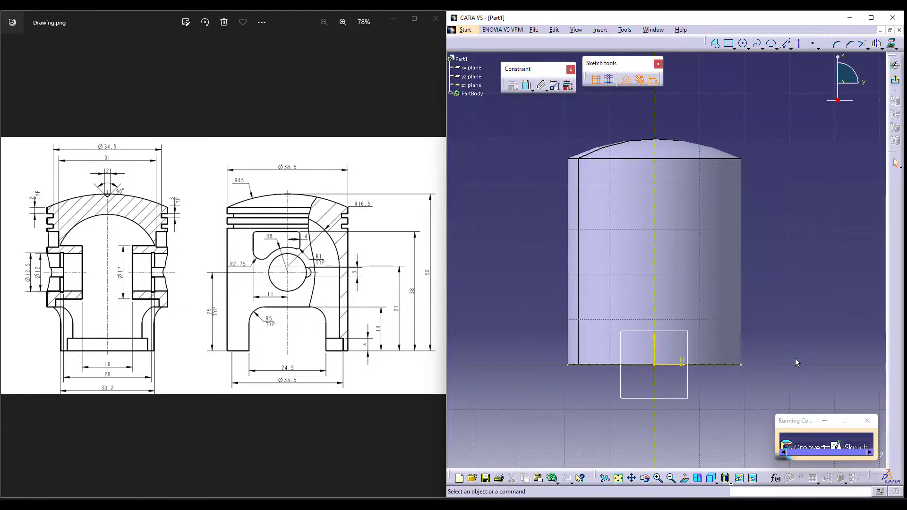
Sketch a rectangle about 16 mm wide from the central axis down to the cylinder's bottom edge.
middle_drag(797, 363, 782, 365)
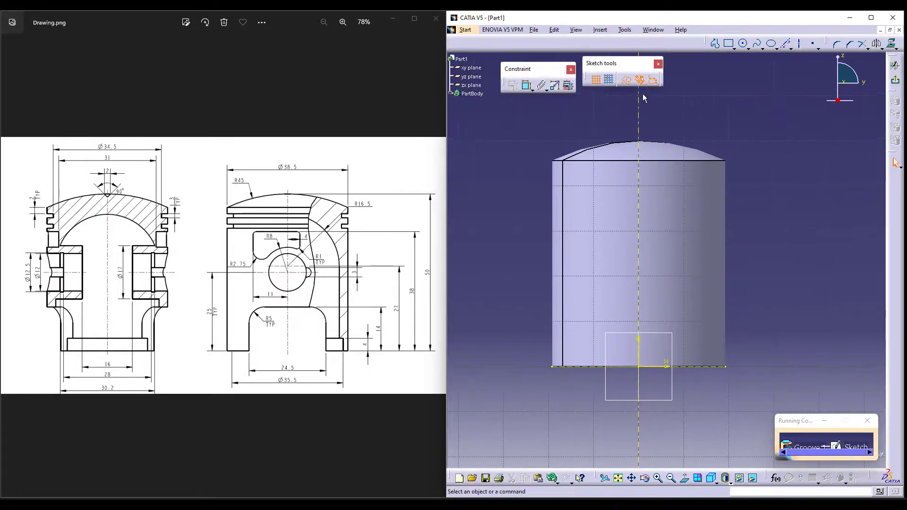
click(728, 44)
click(639, 329)
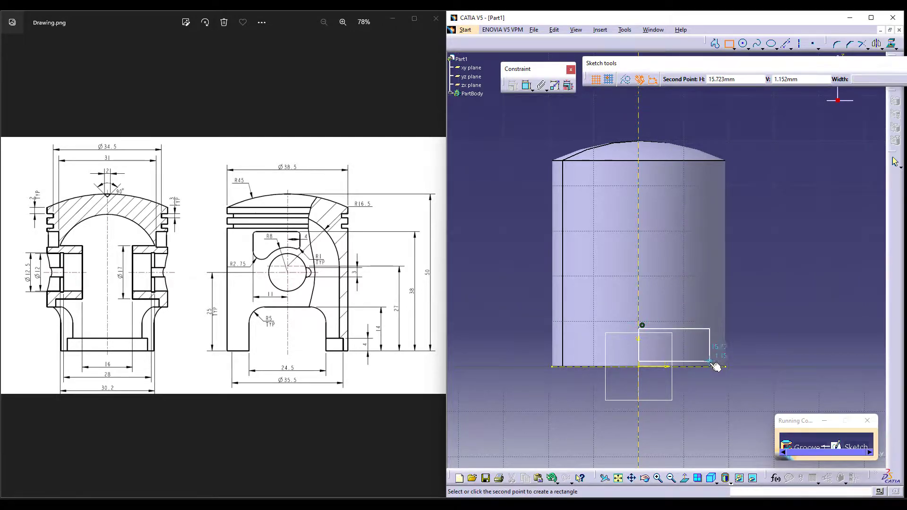
click(710, 366)
Dimension the rectangle's outer side about the axis as a diameter of 35.5 mm.
middle_drag(786, 355, 794, 334)
click(528, 88)
click(718, 320)
click(647, 404)
right_click(673, 399)
click(690, 315)
click(676, 413)
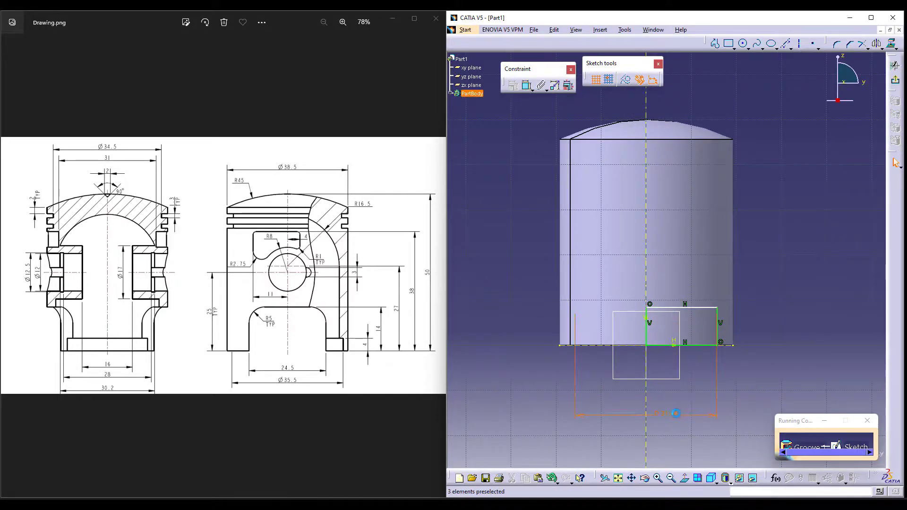
double_click(676, 414)
text(38.5)
key(Return)
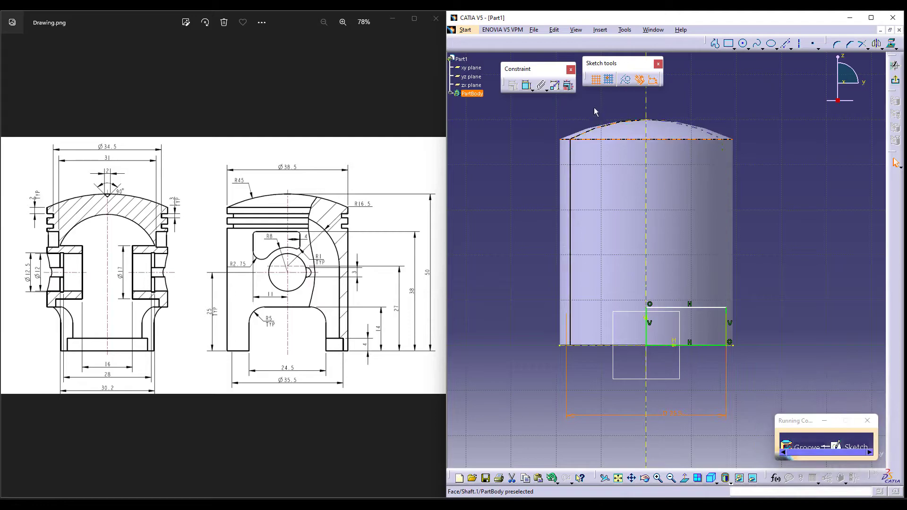
Dimension the rectangle's height as 4 mm.
click(526, 85)
click(732, 333)
click(762, 331)
double_click(762, 330)
text(4mm)
key(Return)
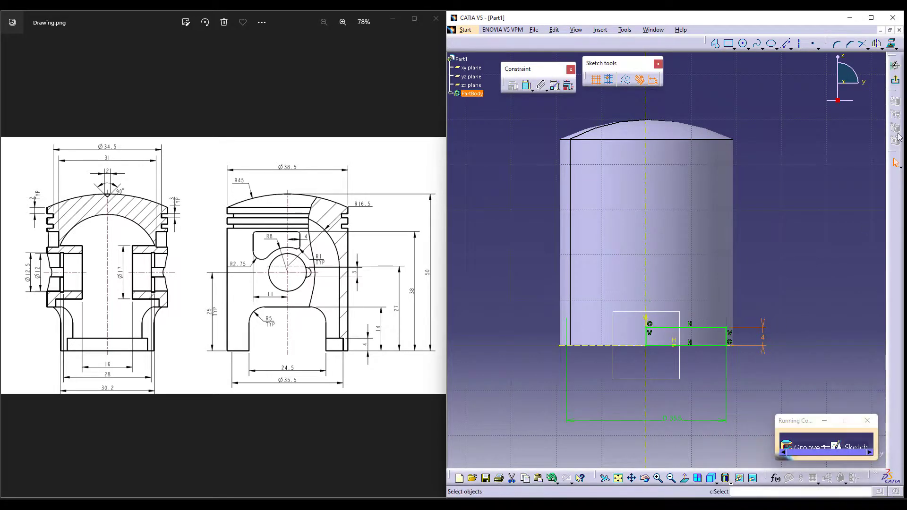
Leave the sketch and cut the 360-degree Groove into the bottom of the cylinder.
click(896, 138)
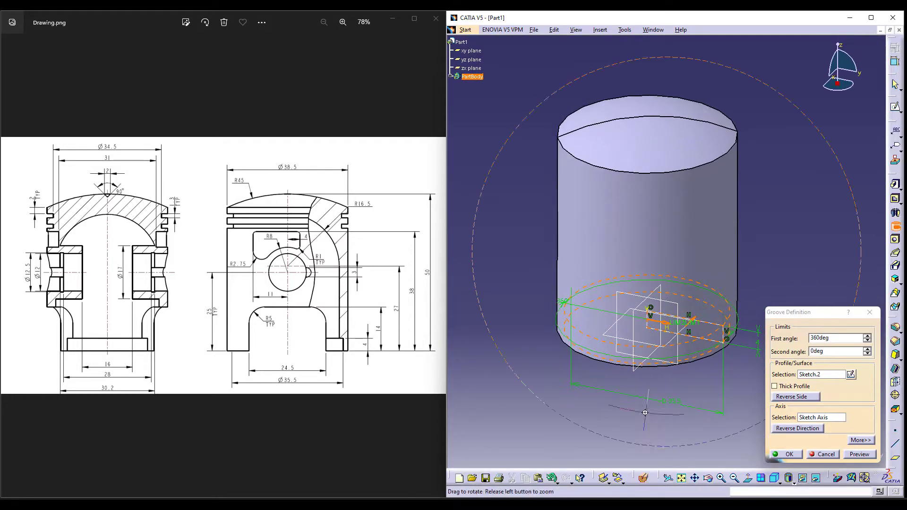
middle_drag(645, 412, 644, 262)
click(801, 458)
Start a Pocket sketch on the yz plane and draw a rectangle about 21 by 15 mm up from the cylinder's bottom edge.
middle_drag(609, 422, 598, 331)
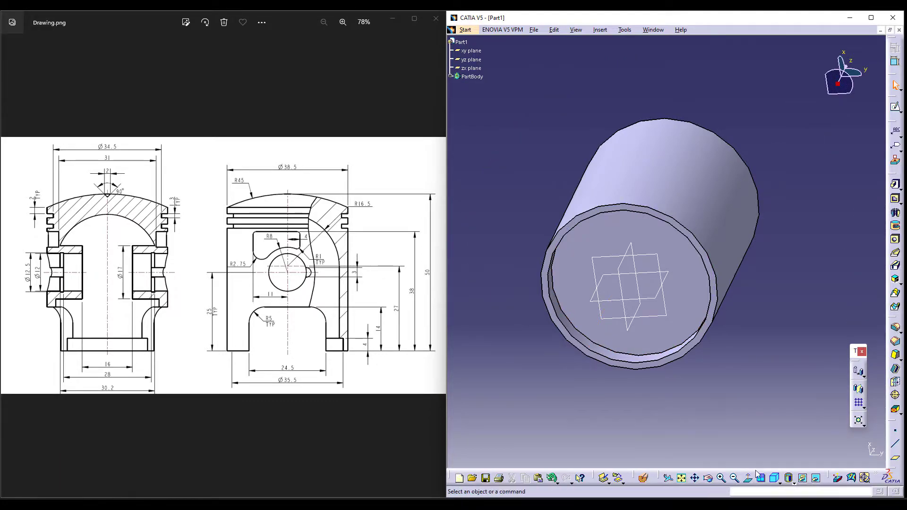
click(774, 478)
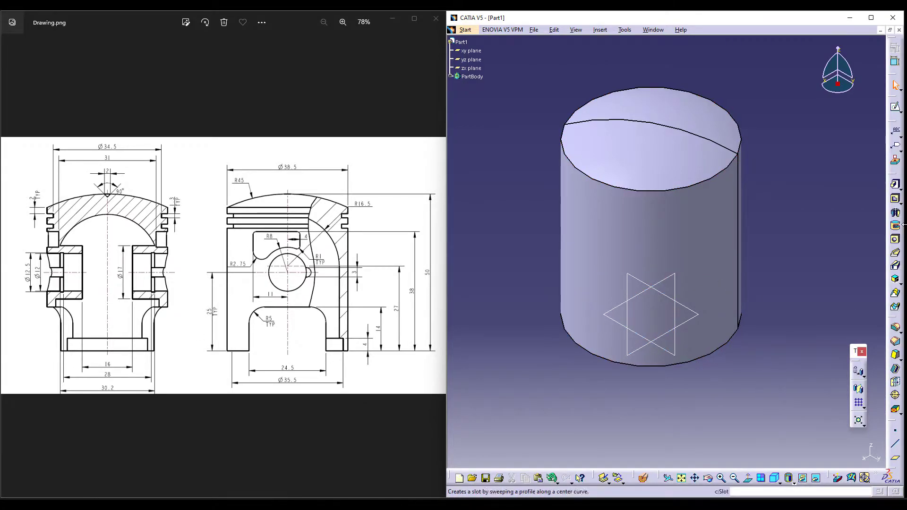
click(895, 200)
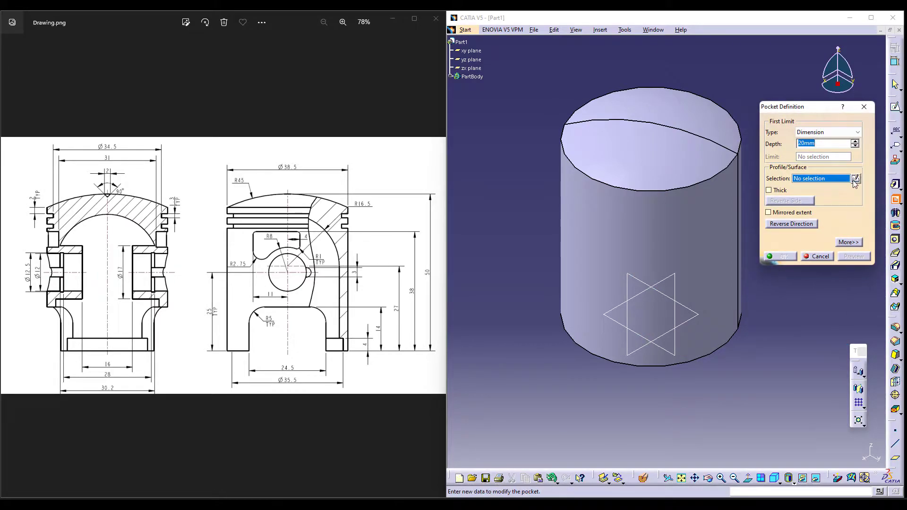
click(856, 179)
click(668, 370)
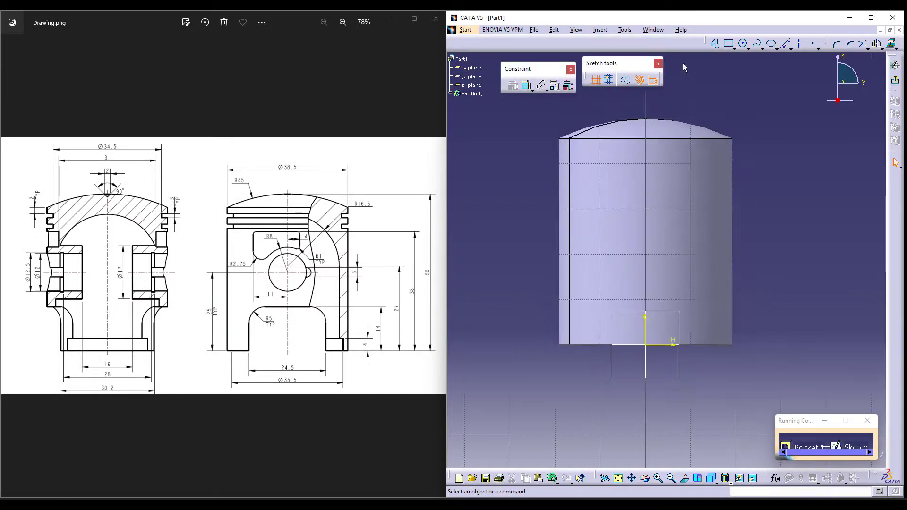
click(711, 345)
click(731, 46)
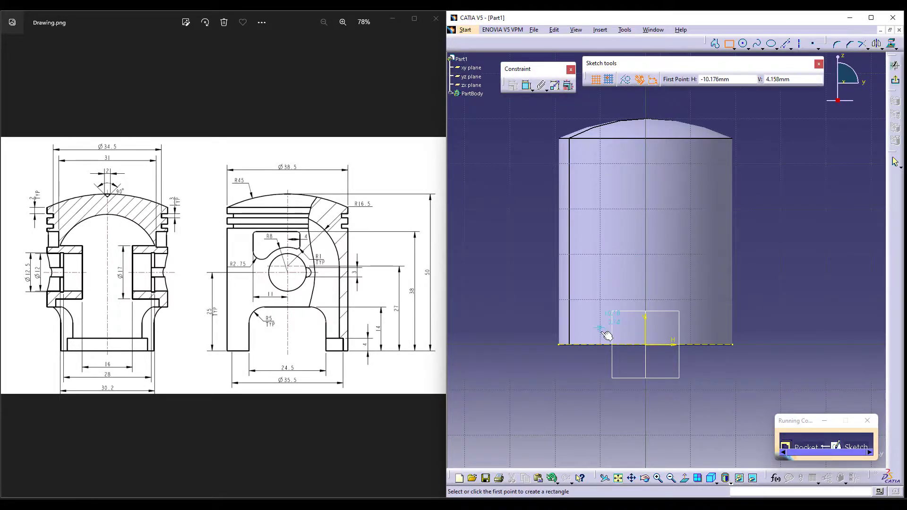
click(603, 345)
click(697, 276)
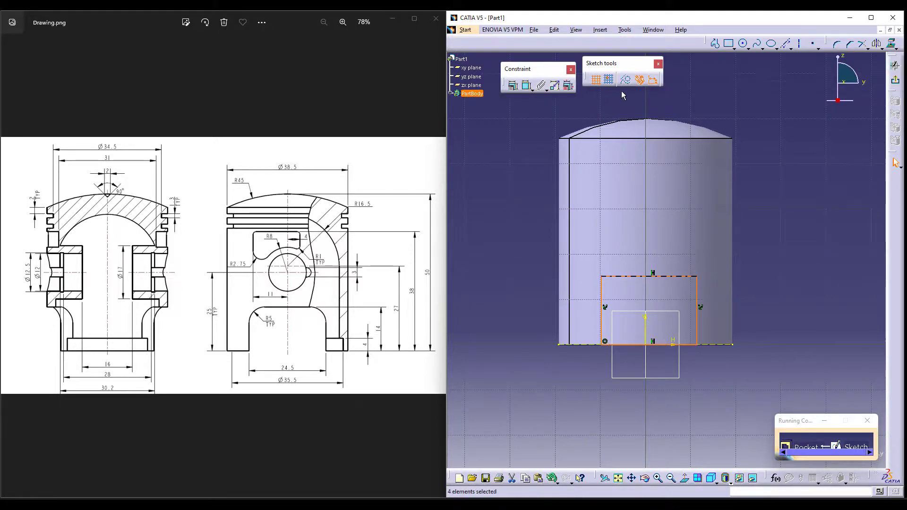
Constrain the rectangle's two vertical sides to be symmetric about the vertical central axis.
click(636, 109)
click(603, 308)
click(698, 316)
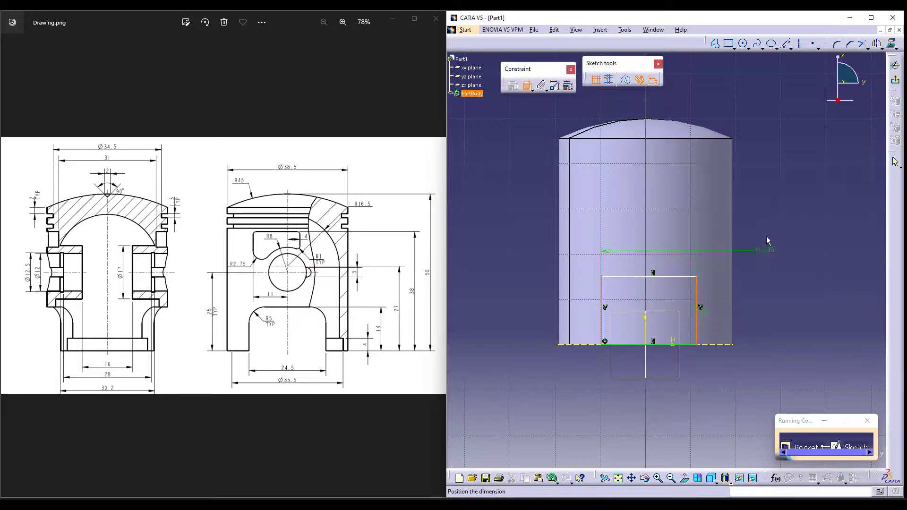
right_click(766, 238)
click(803, 325)
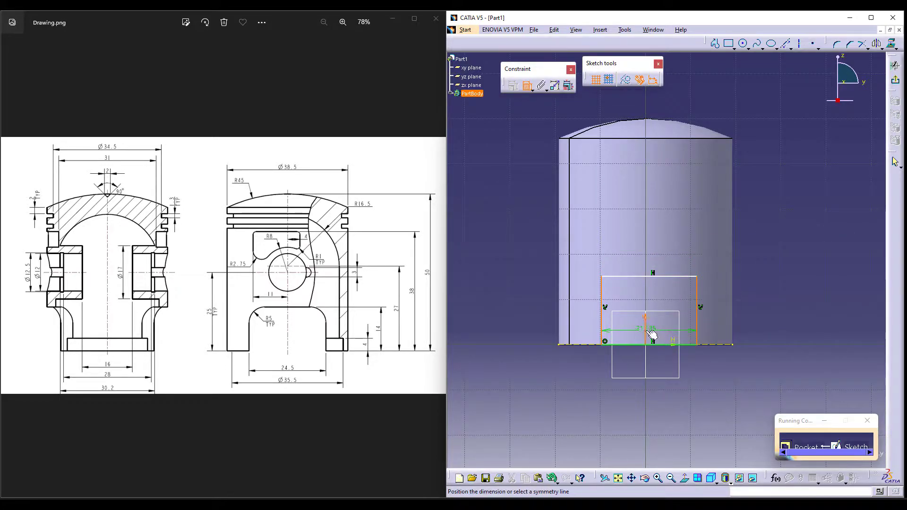
click(646, 333)
Dimension the rectangle's width below the cylinder as 24.5 mm.
click(656, 276)
click(657, 246)
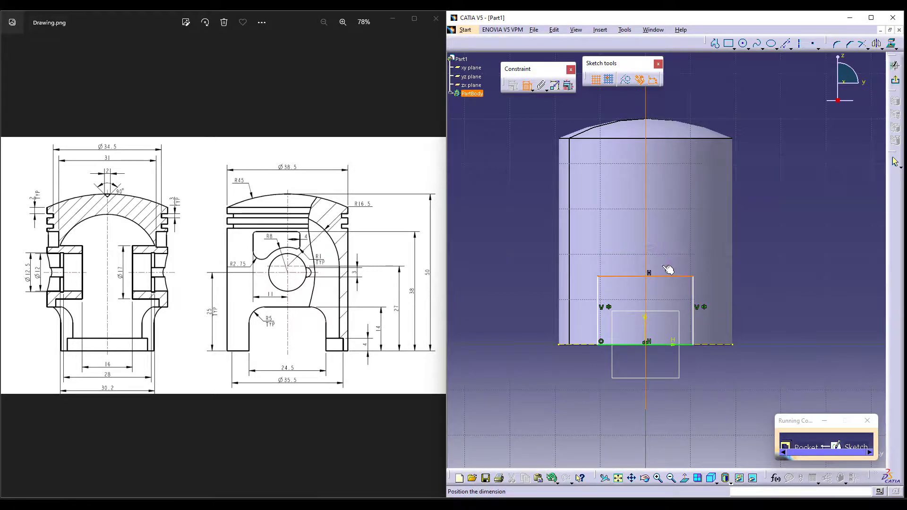
click(661, 415)
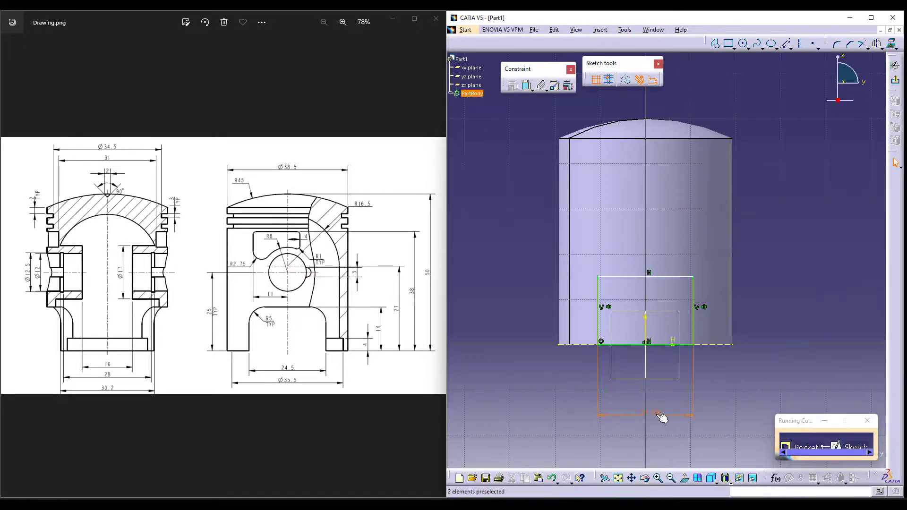
double_click(655, 407)
text(24)
key(Return)
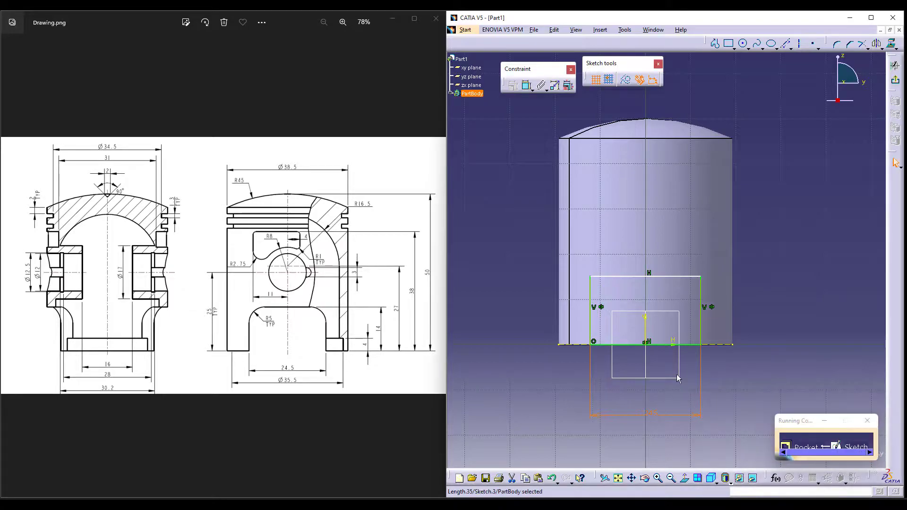
Dimension the rectangle's height as 14 mm.
click(528, 86)
click(701, 330)
click(808, 312)
double_click(808, 312)
text(14)
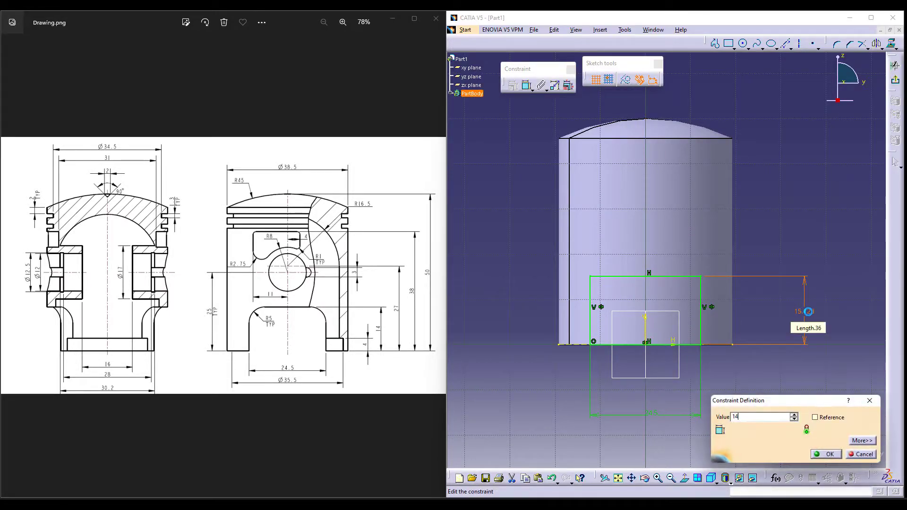
key(Return)
Leave the sketch and pocket the rectangle through the skirt in both directions, with the first limit set to Up to next.
click(895, 80)
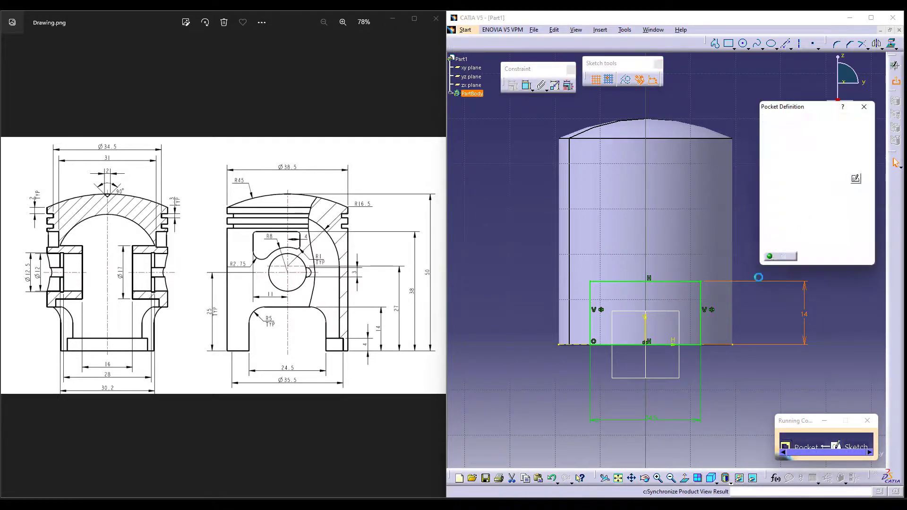
click(829, 132)
click(818, 148)
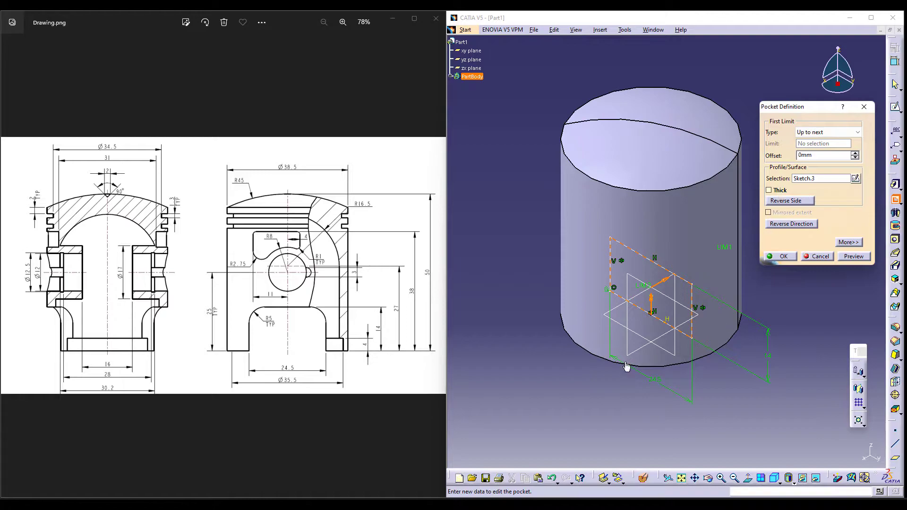
click(849, 242)
click(860, 132)
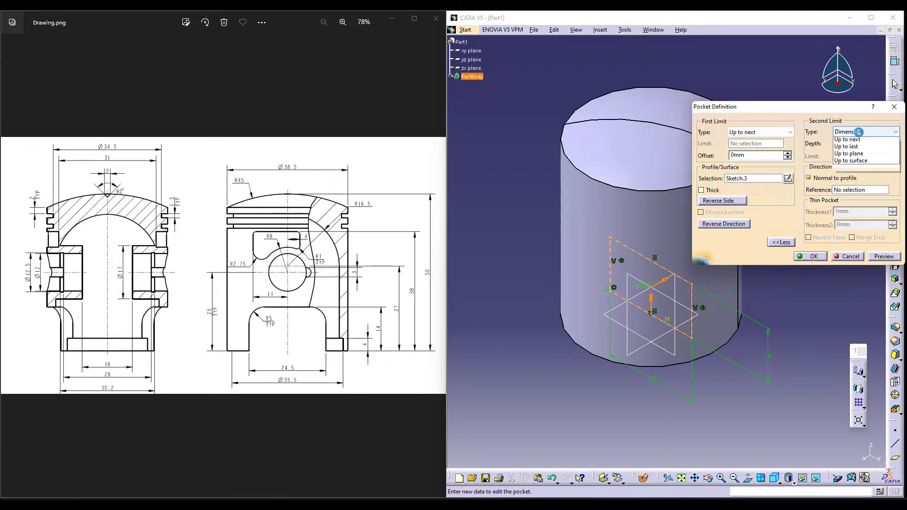
click(850, 149)
click(810, 256)
Start a Groove sketch on the yz plane with a vertical central axis, and project the bottom recess's flat face into it.
middle_drag(563, 389, 715, 327)
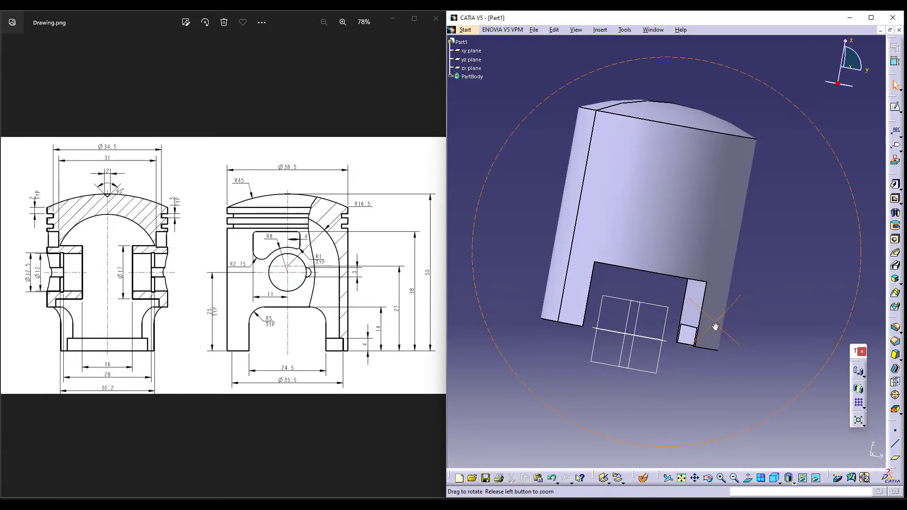
click(775, 478)
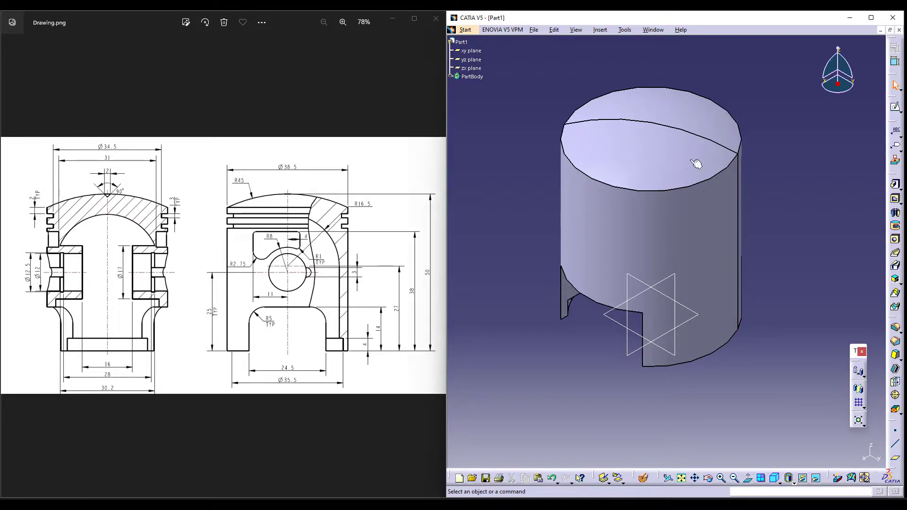
click(896, 226)
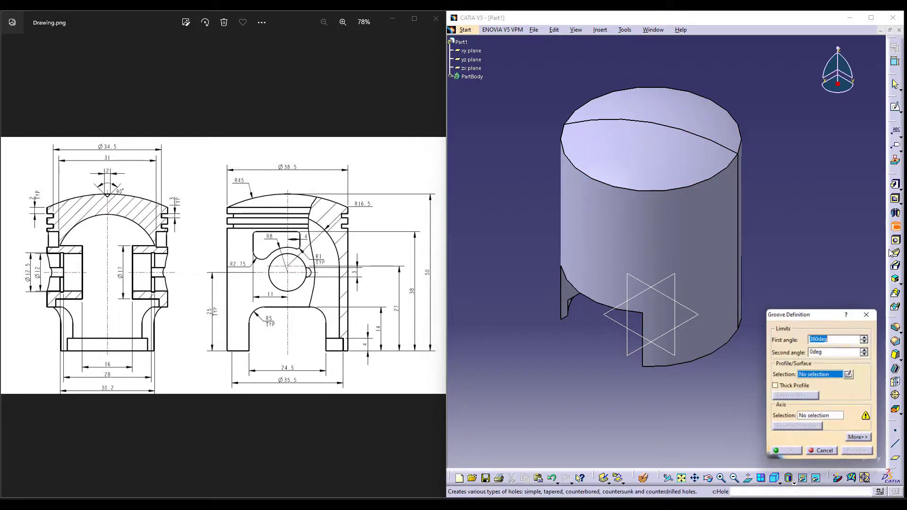
click(851, 375)
click(671, 357)
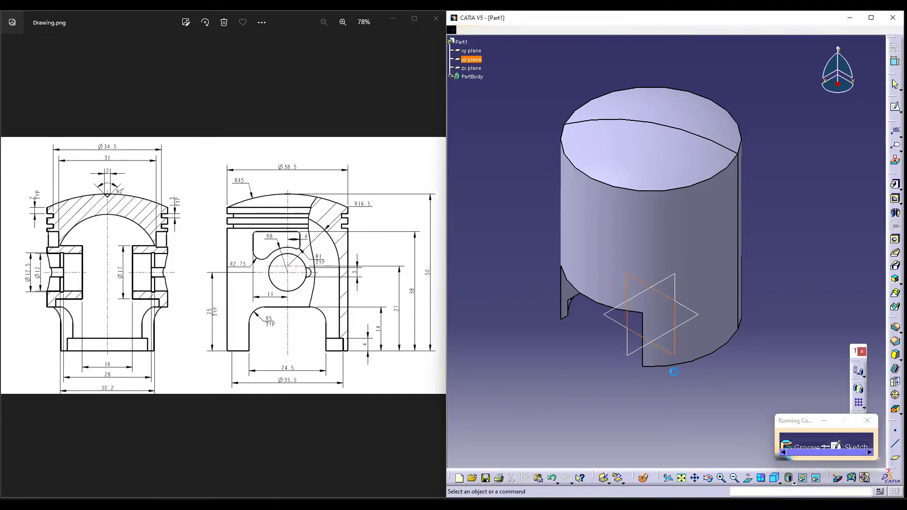
click(667, 206)
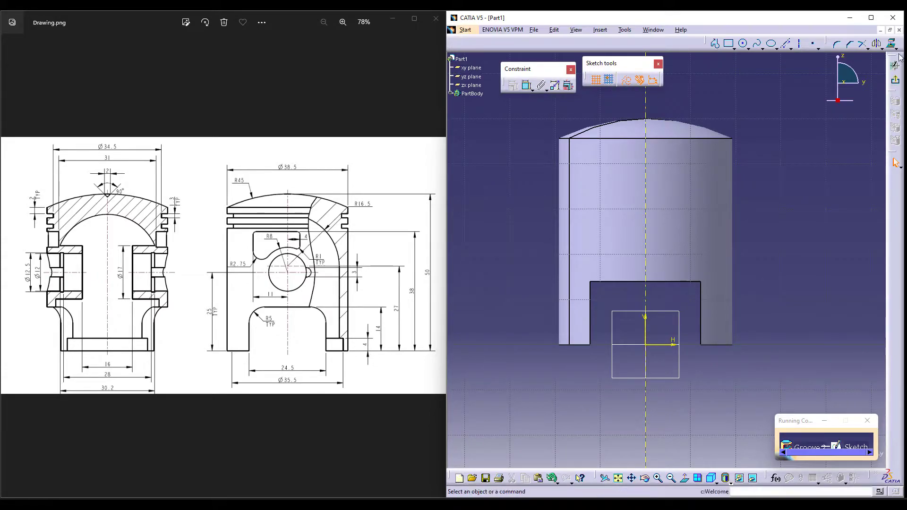
mouse_move(685, 212)
middle_down()
mouse_move(718, 244)
mouse_move(722, 310)
middle_up()
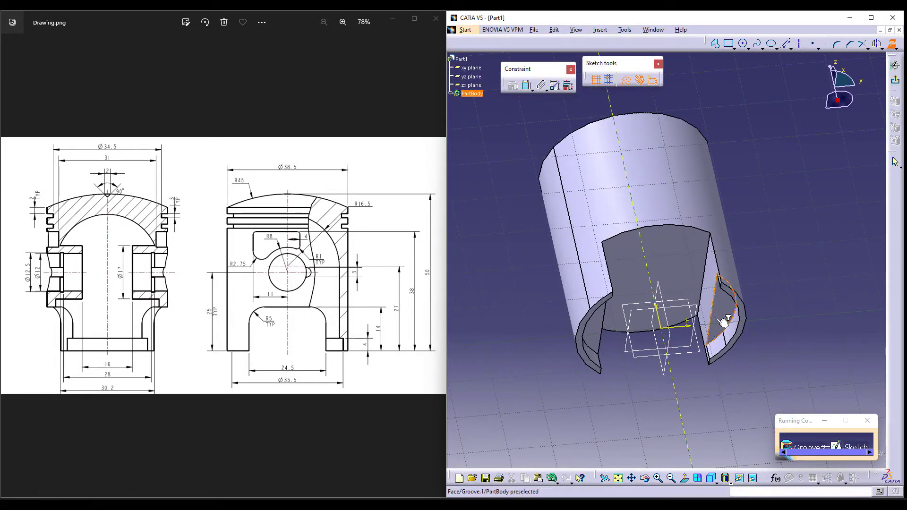
click(714, 478)
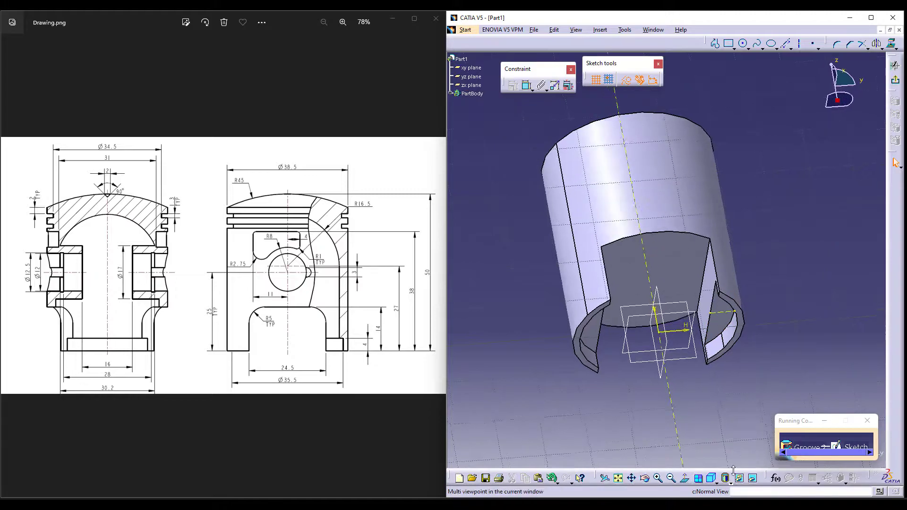
Sketch a profile about 16 mm wide with a vertical wall, tangent arc to the axis and bottom line, joining the wall to that line.
click(715, 45)
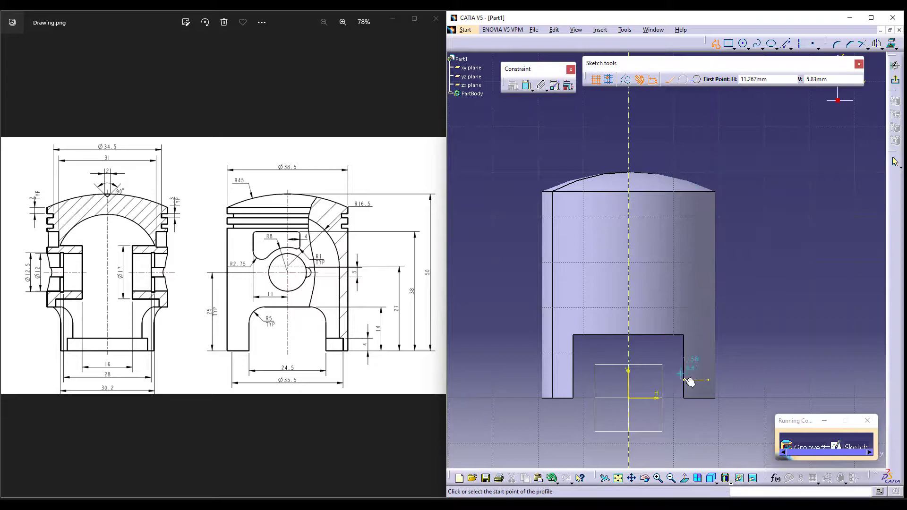
click(706, 377)
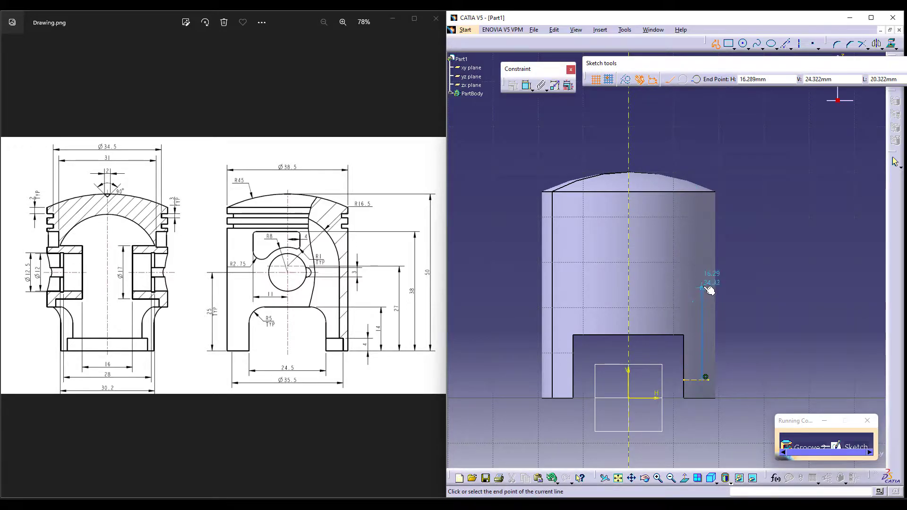
click(701, 286)
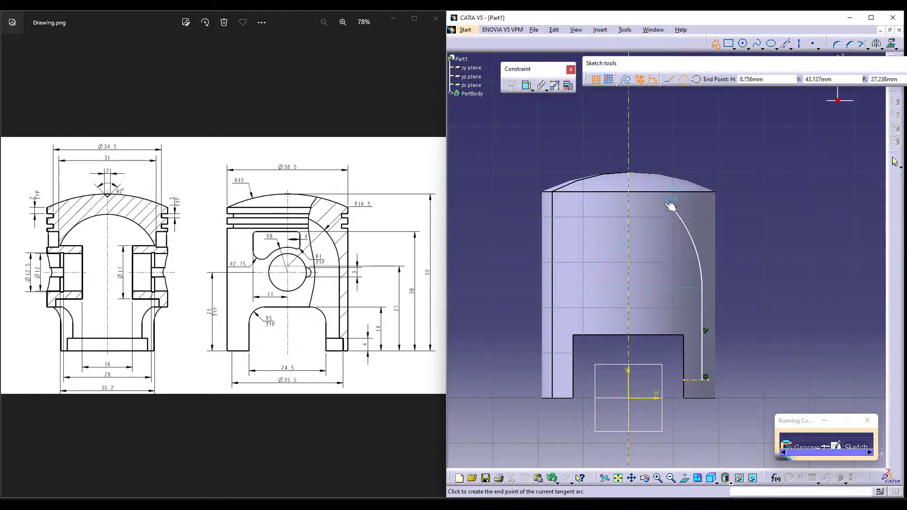
click(631, 210)
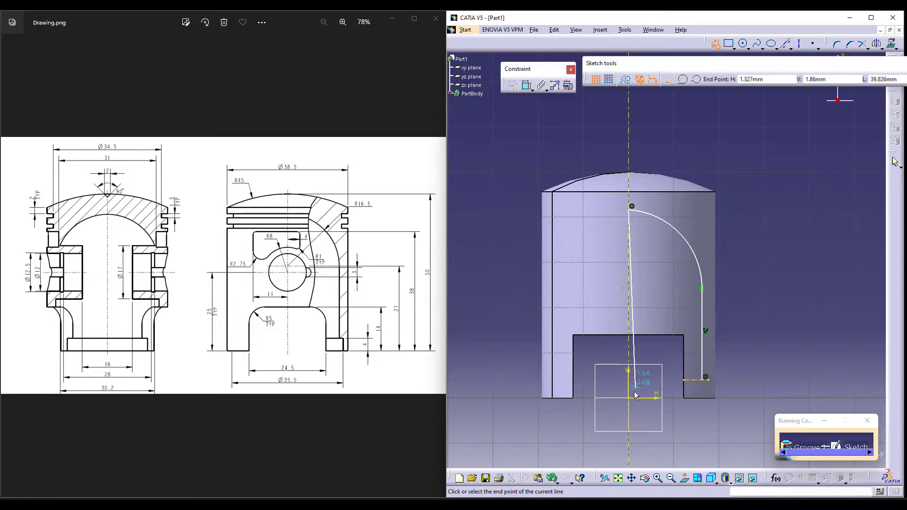
click(705, 397)
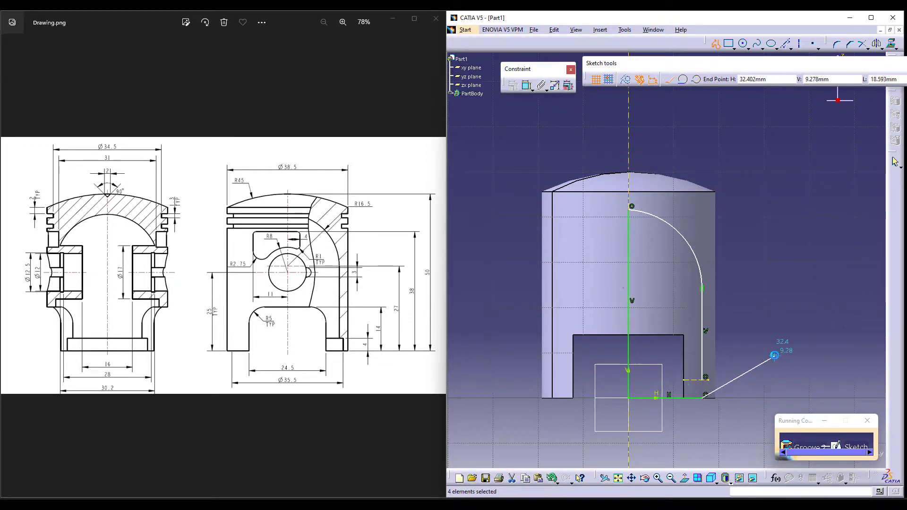
click(861, 46)
click(691, 401)
Constrain the dome arc's centre to be coincident with the vertical axis.
click(526, 85)
click(624, 288)
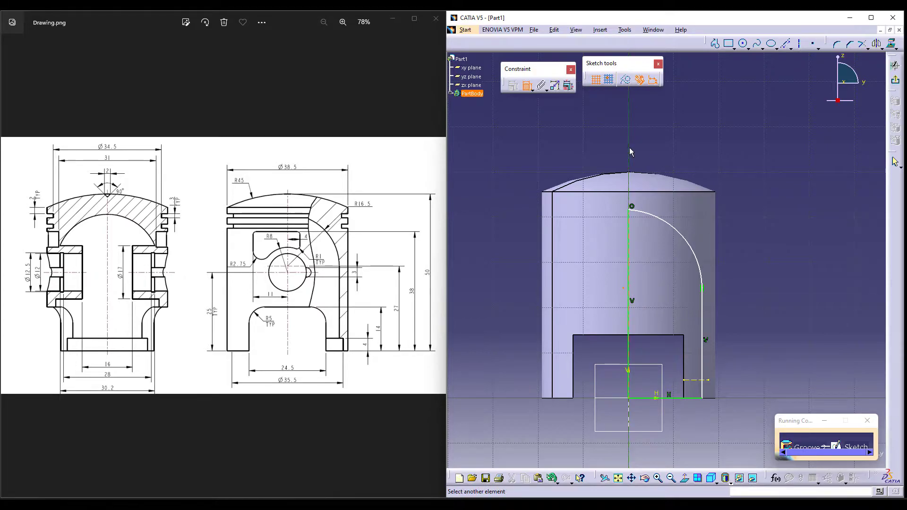
right_click(684, 127)
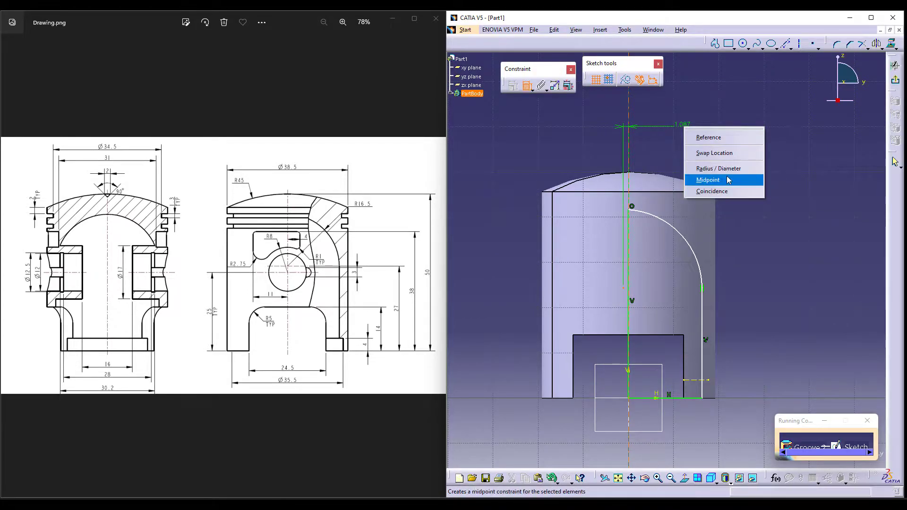
click(716, 191)
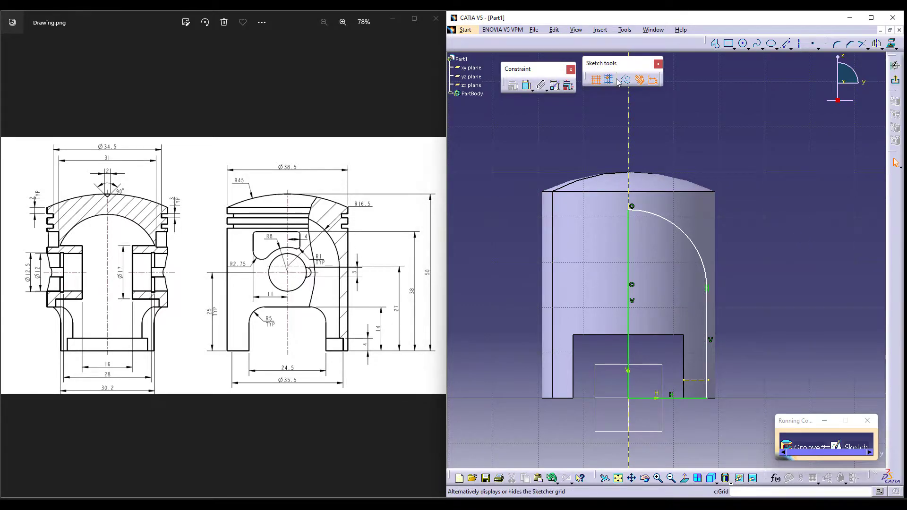
Dimension the height of the dome arc's centre above the bottom line as 27 mm.
click(527, 85)
click(683, 398)
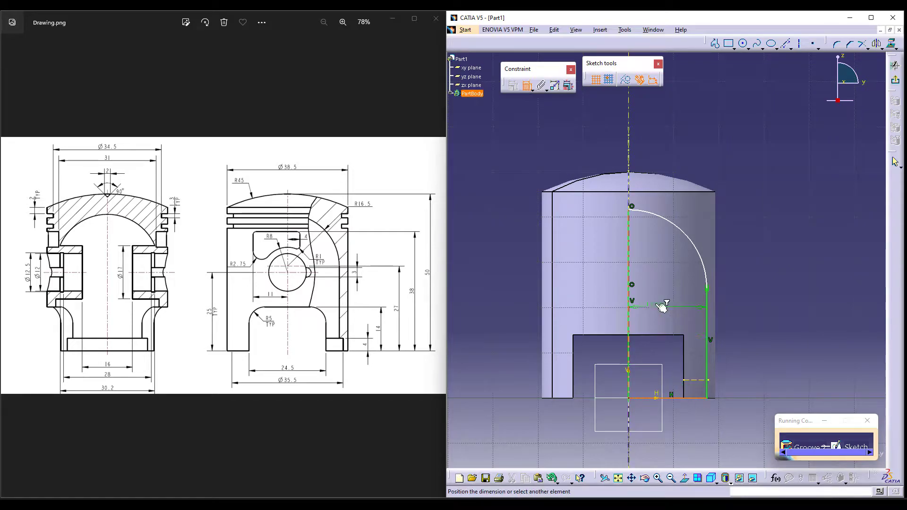
click(671, 286)
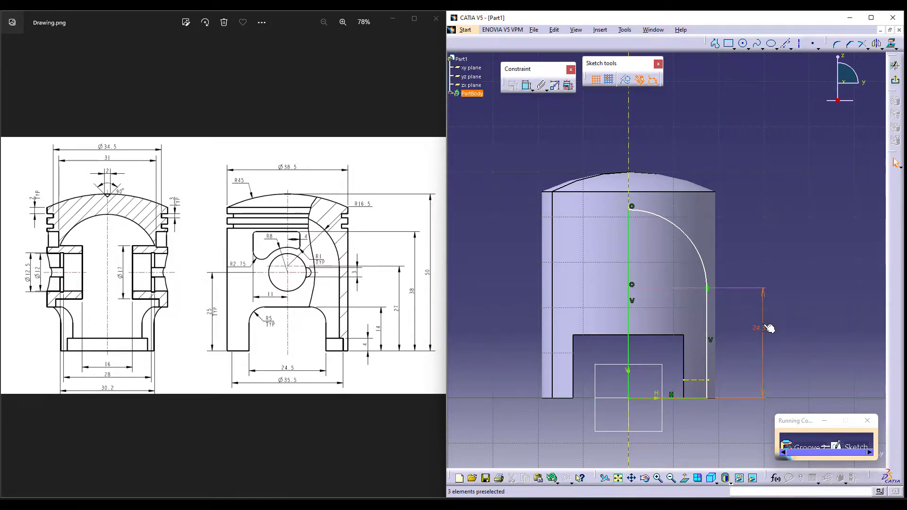
double_click(763, 326)
text(27)
key(Return)
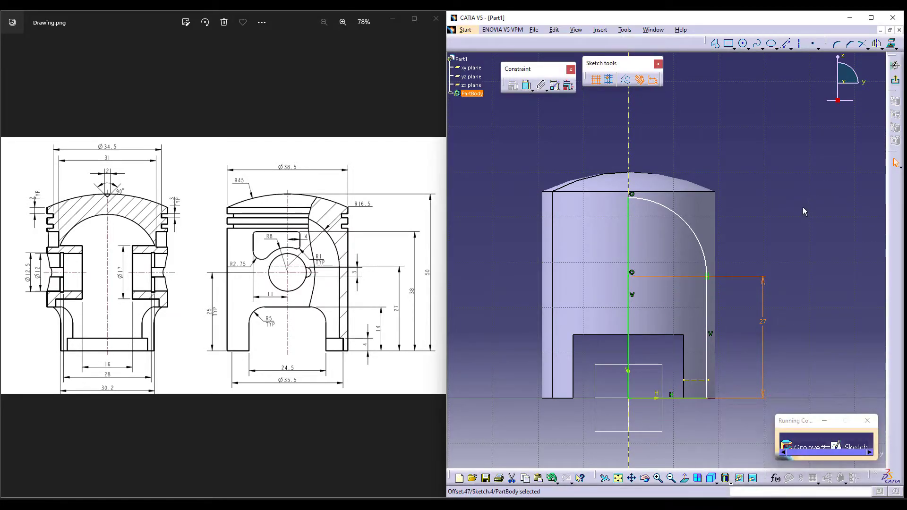
Dimension the dome arc's radius as 16.5 mm and revolve the profile 360 degrees to groove out the internal cavity.
click(685, 222)
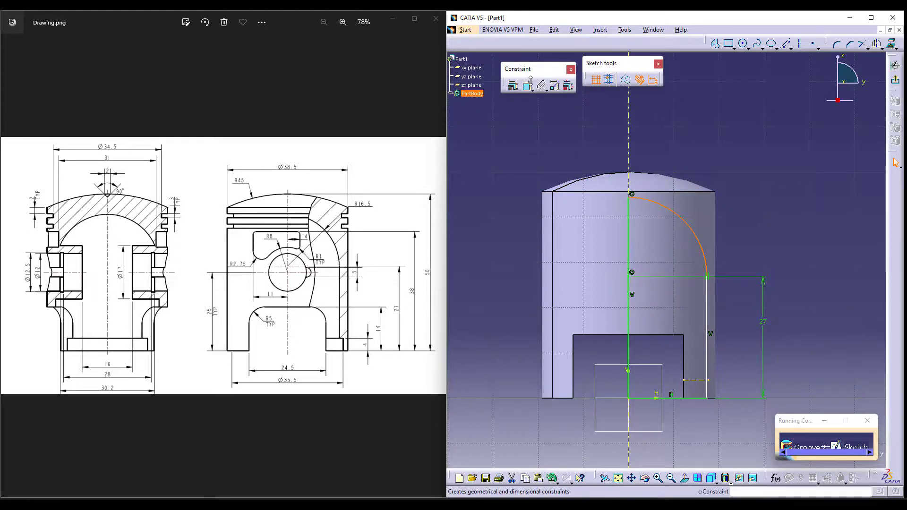
double_click(787, 188)
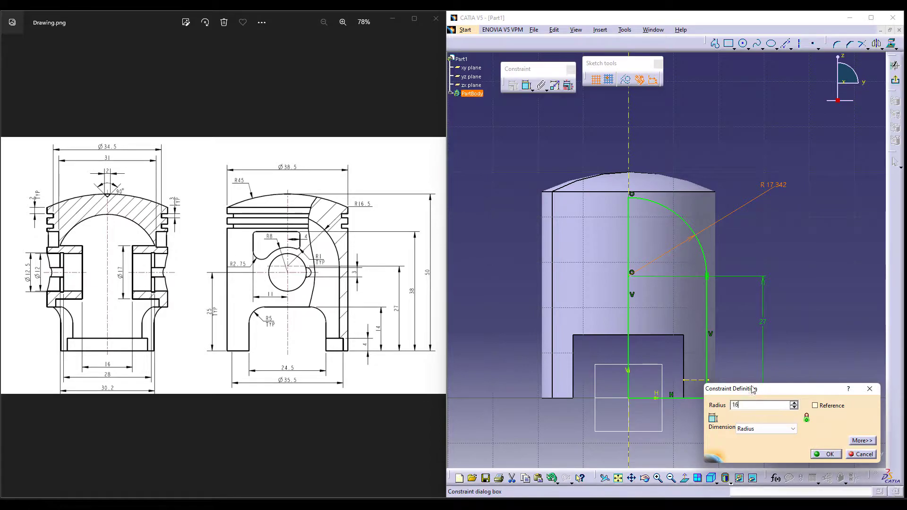
key(Return)
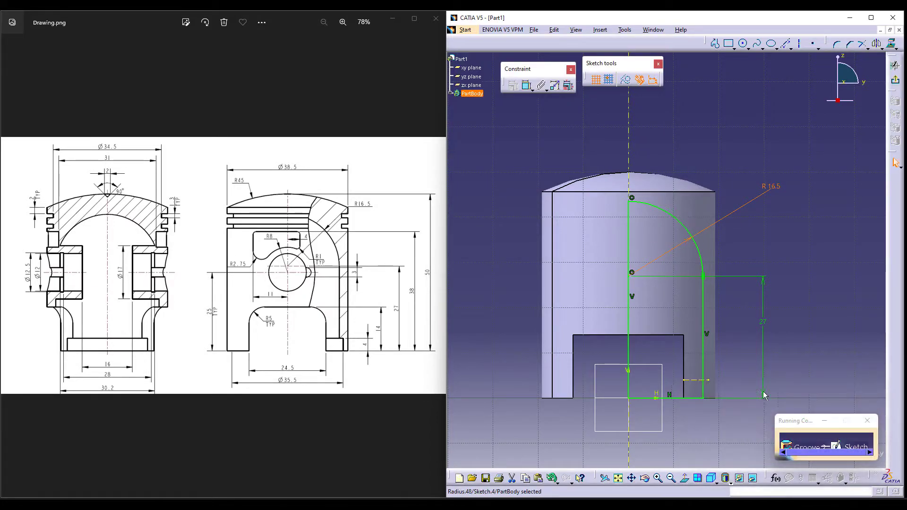
click(895, 80)
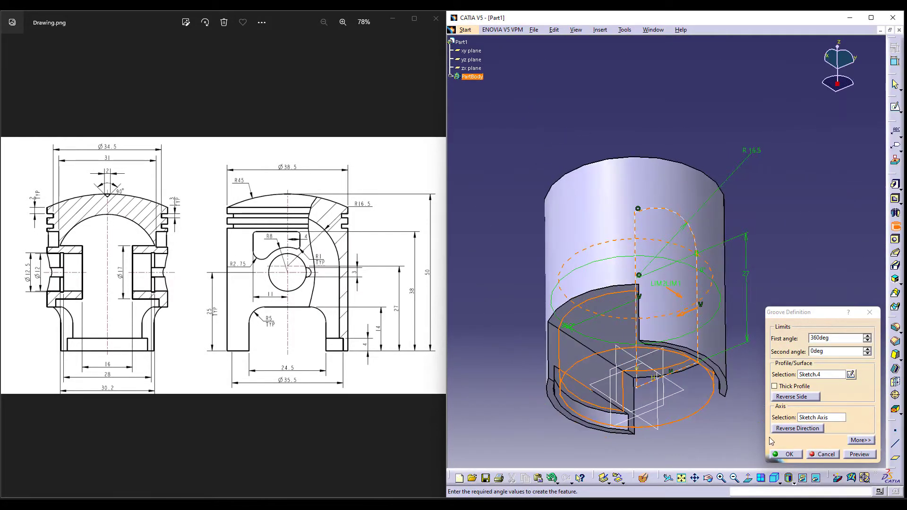
click(782, 454)
middle_drag(555, 453, 543, 247)
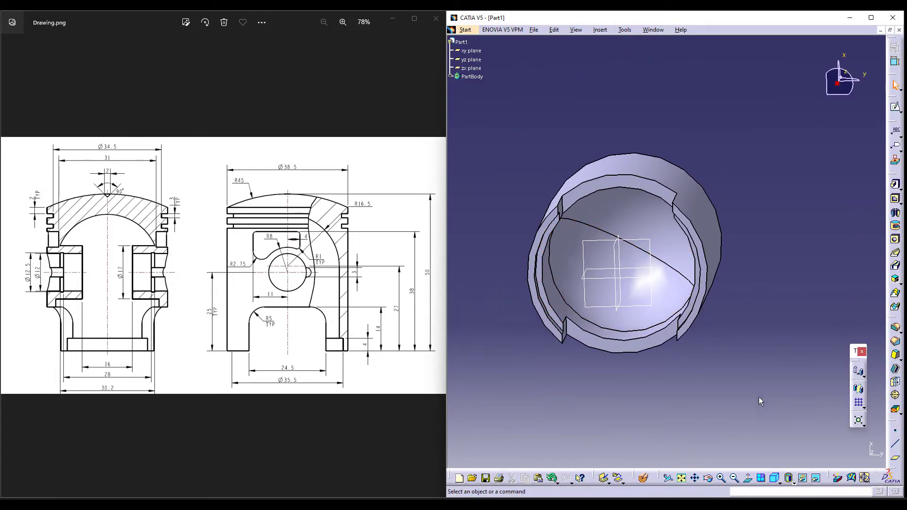
Start a sketch on the zx plane, place a point on the horizontal axis and mirror it about the vertical axis.
click(774, 479)
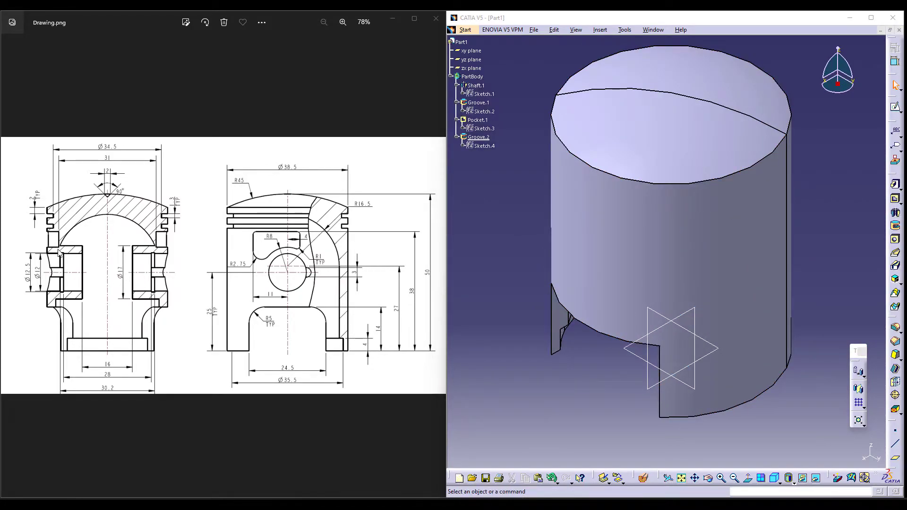
click(654, 392)
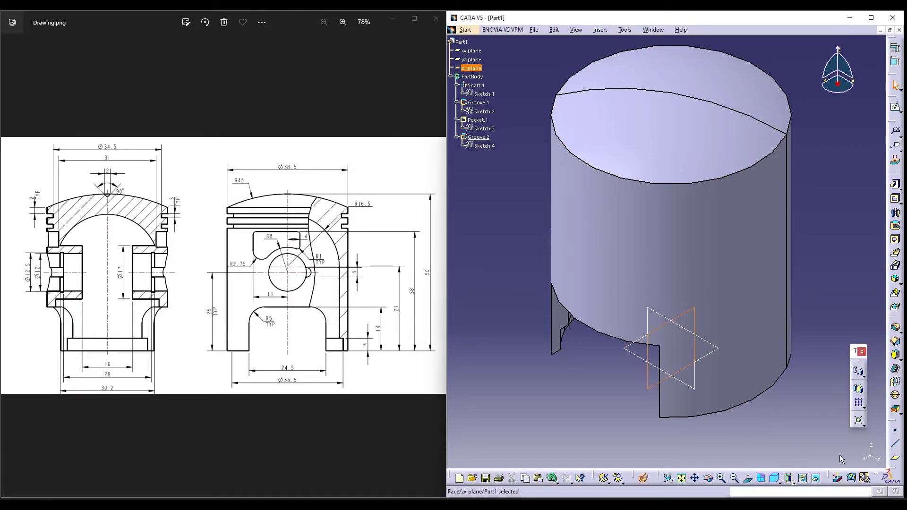
click(895, 109)
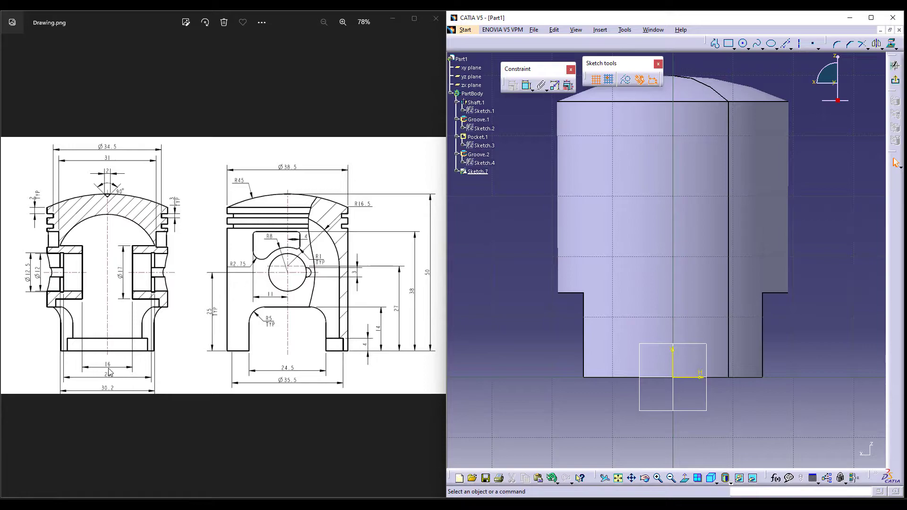
click(813, 44)
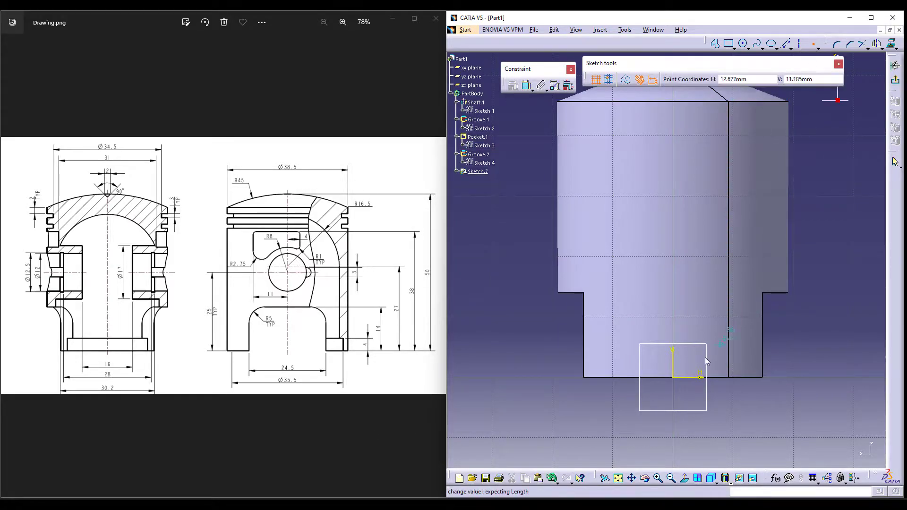
click(629, 377)
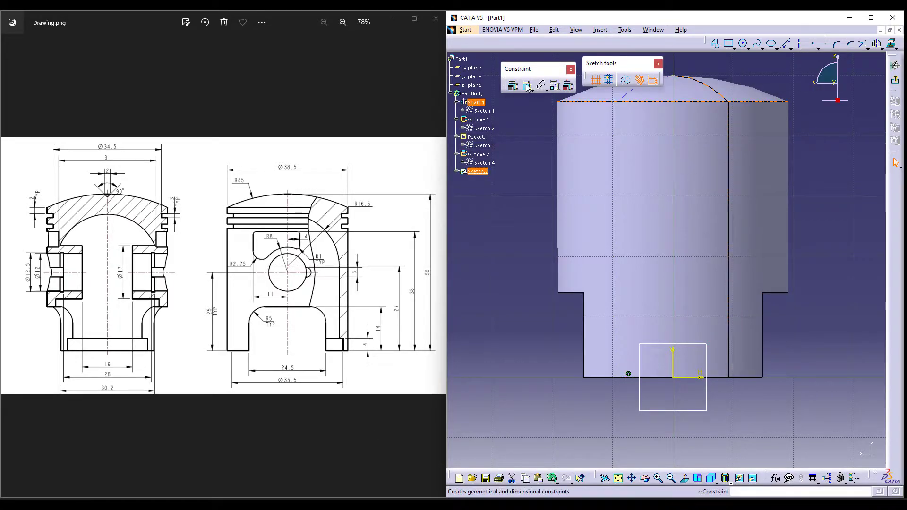
click(877, 46)
click(629, 375)
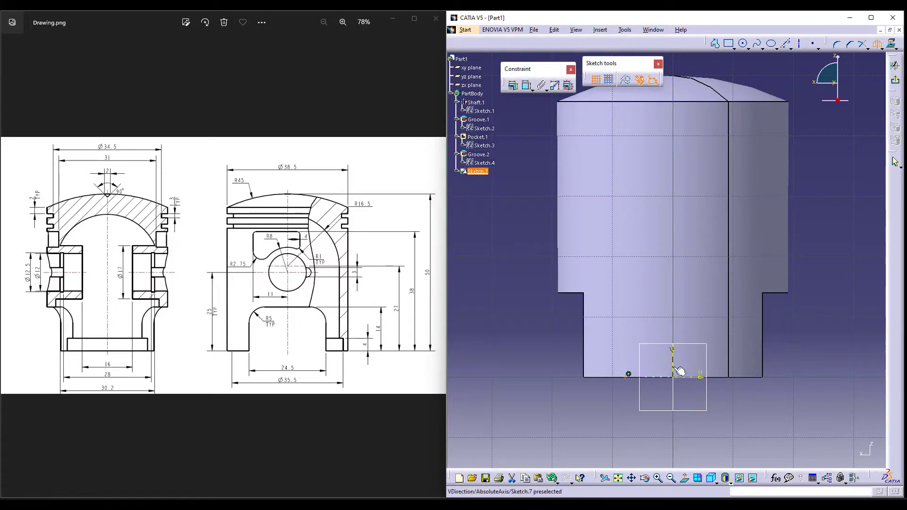
click(673, 369)
Dimension the distance between the two mirrored points as 16 mm and exit the sketch.
click(528, 86)
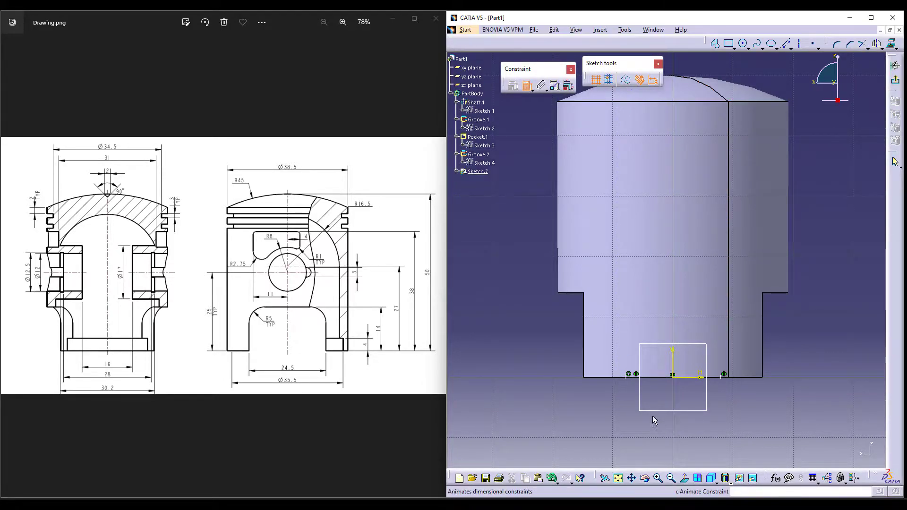
click(625, 378)
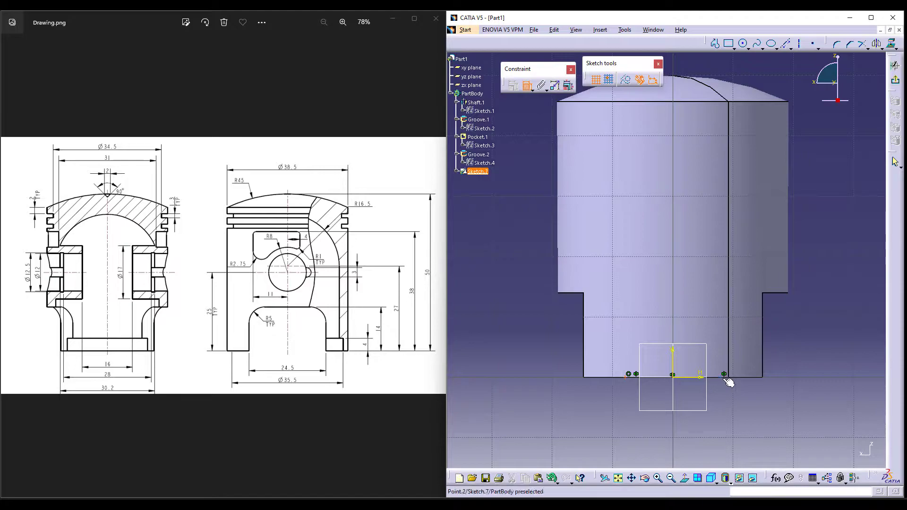
click(679, 440)
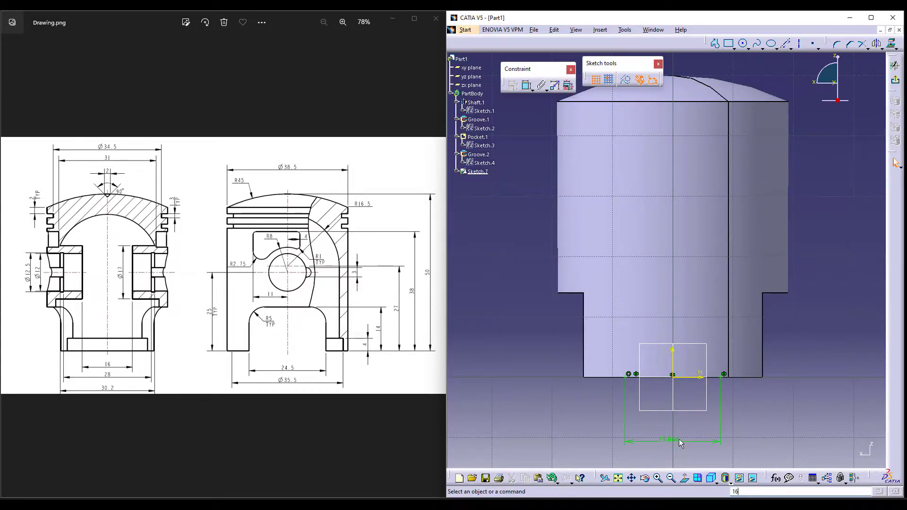
double_click(679, 438)
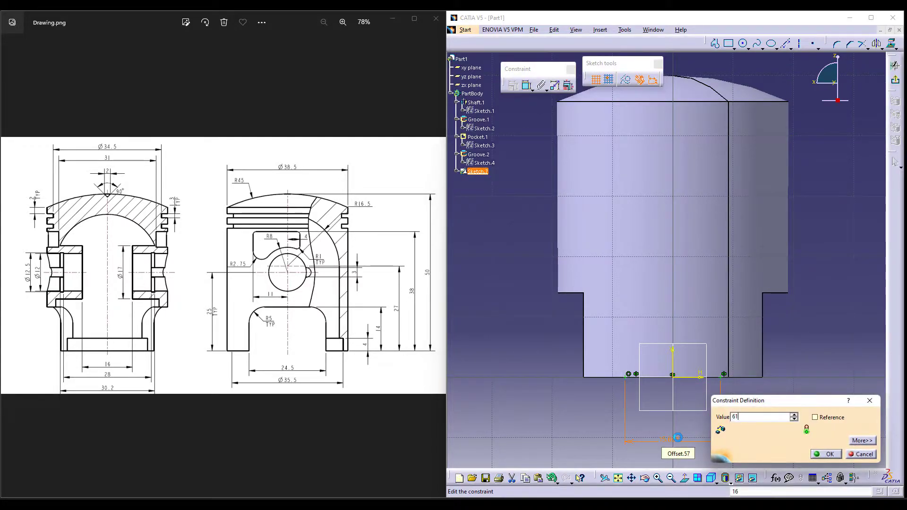
text(16)
key(Return)
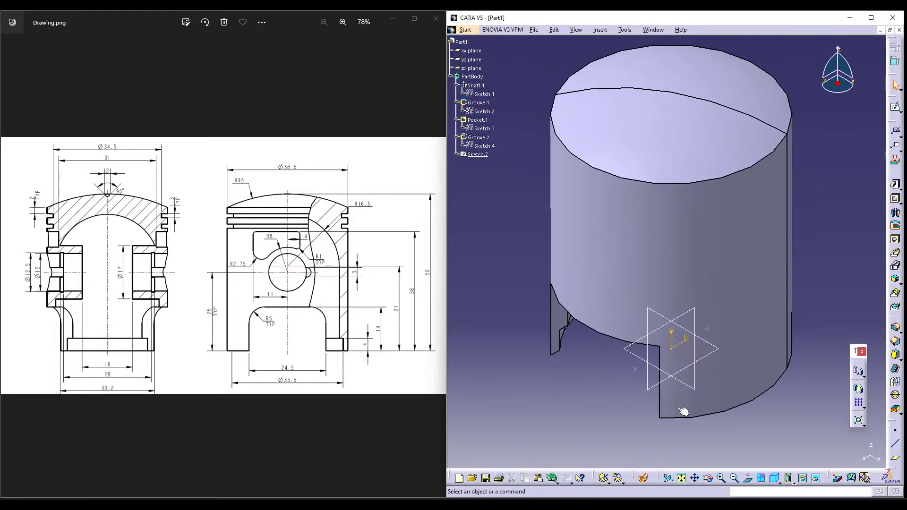
Create a reference plane parallel to the yz plane through the sketched point nearer the front of the skirt cutout.
click(896, 461)
click(813, 413)
click(813, 412)
click(667, 386)
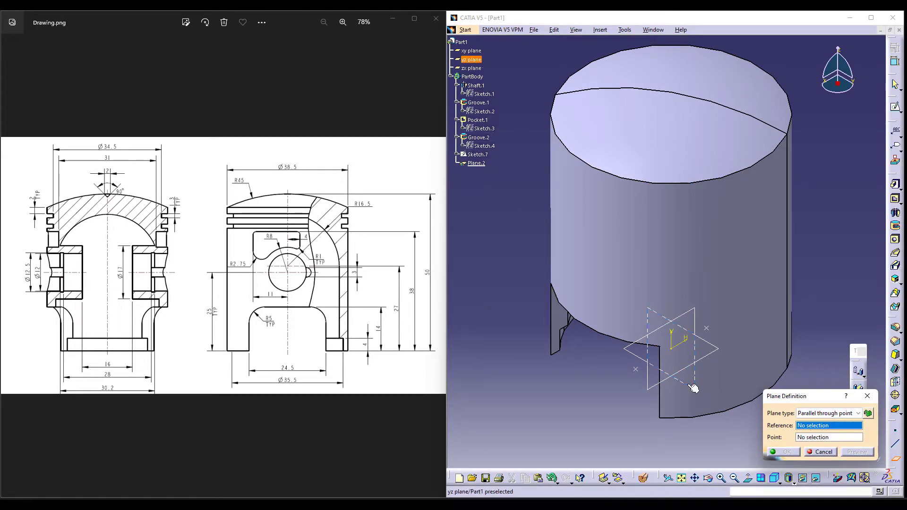
click(639, 372)
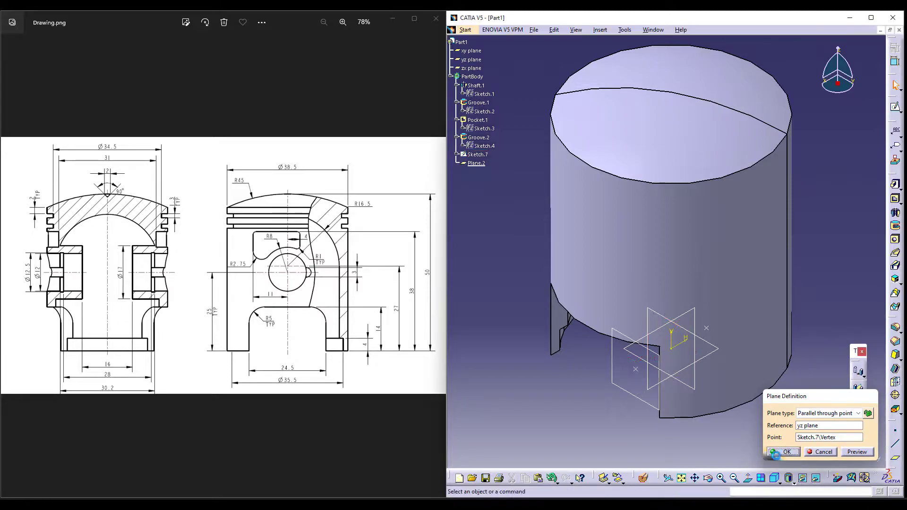
click(783, 452)
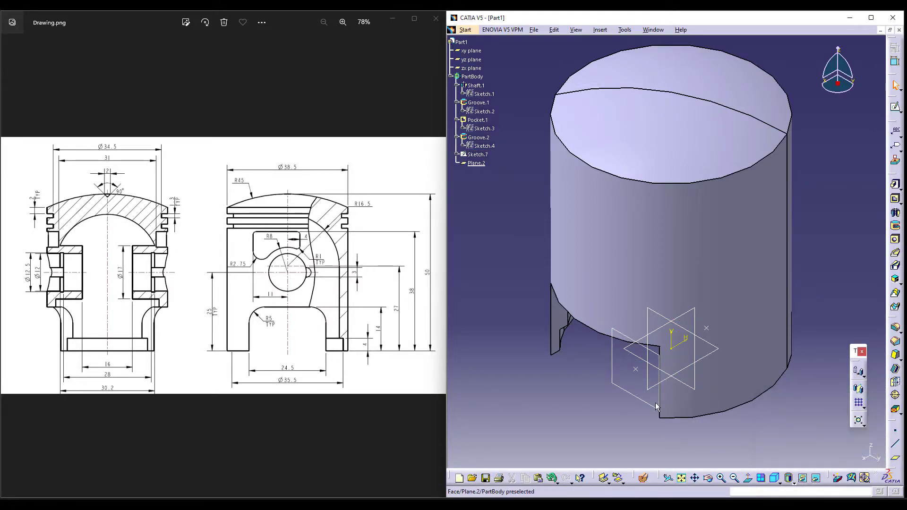
Start a Pad sketch on the new parallel plane and draw a circle centred on the vertical axis above the skirt cutout.
click(895, 183)
click(855, 179)
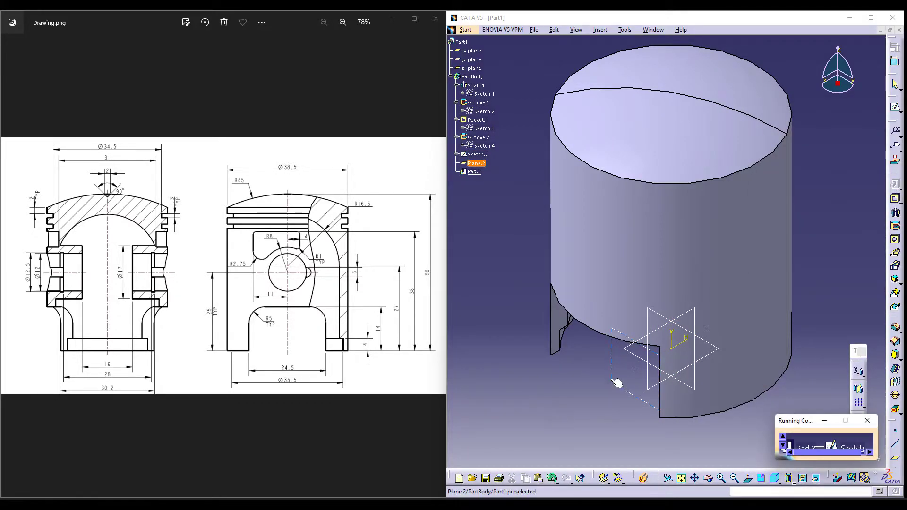
click(616, 383)
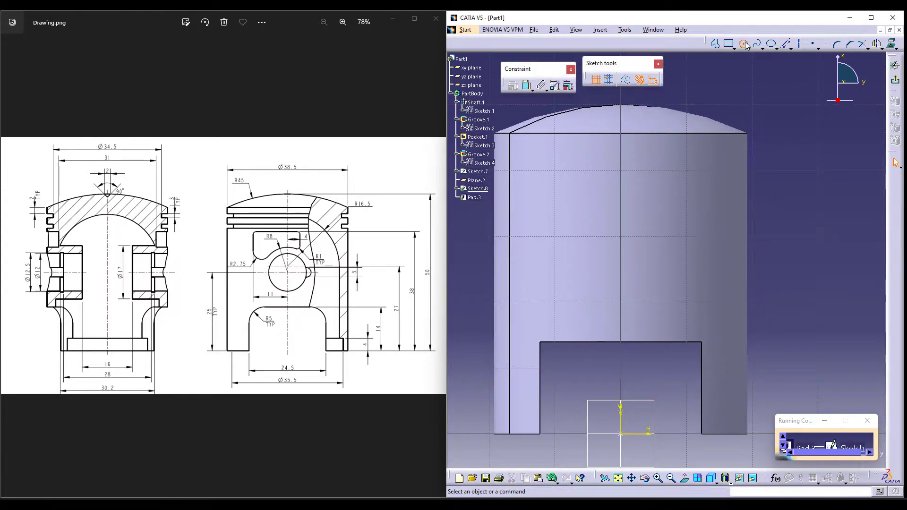
click(744, 44)
click(624, 236)
click(649, 282)
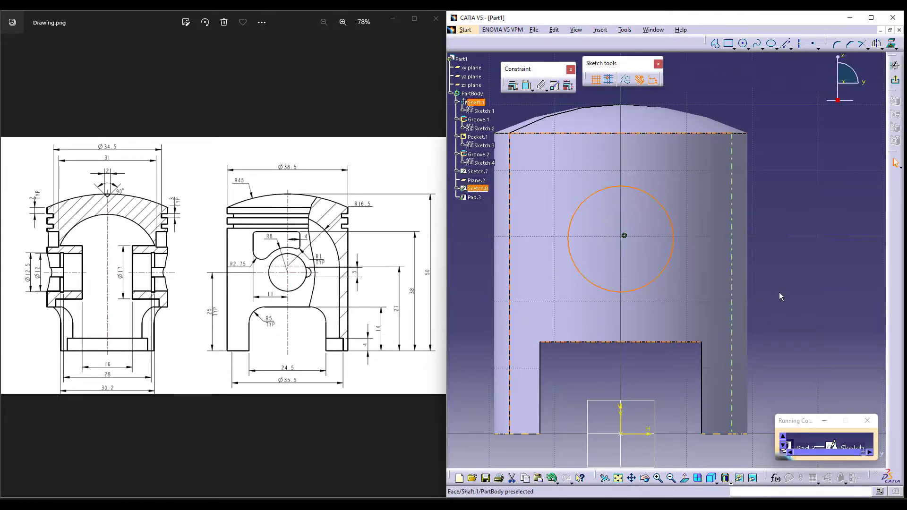
Dimension the circle's diameter as 17 mm.
click(676, 222)
click(808, 171)
double_click(808, 171)
text(17mm)
key(Return)
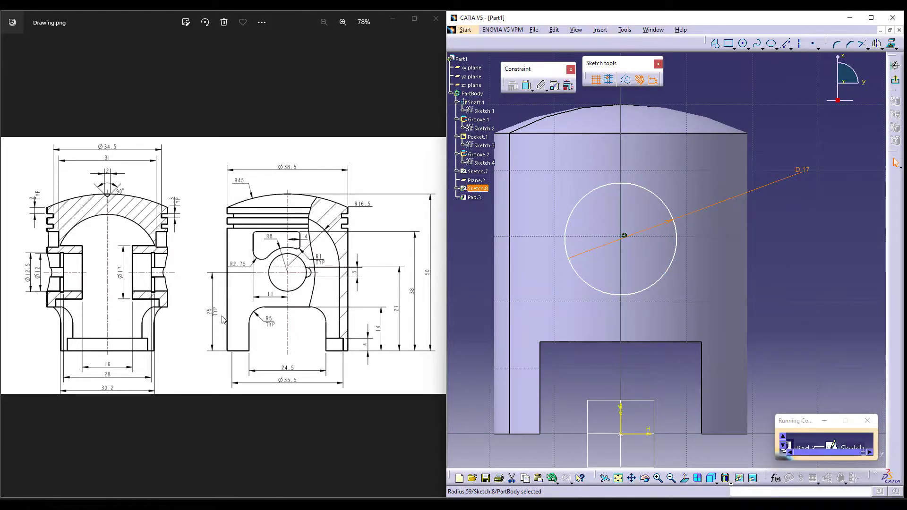
Dimension the height of the circle's centre above the skirt's bottom edge as 25 mm.
click(527, 85)
click(715, 433)
click(624, 236)
click(835, 363)
double_click(835, 363)
text(25)
key(Return)
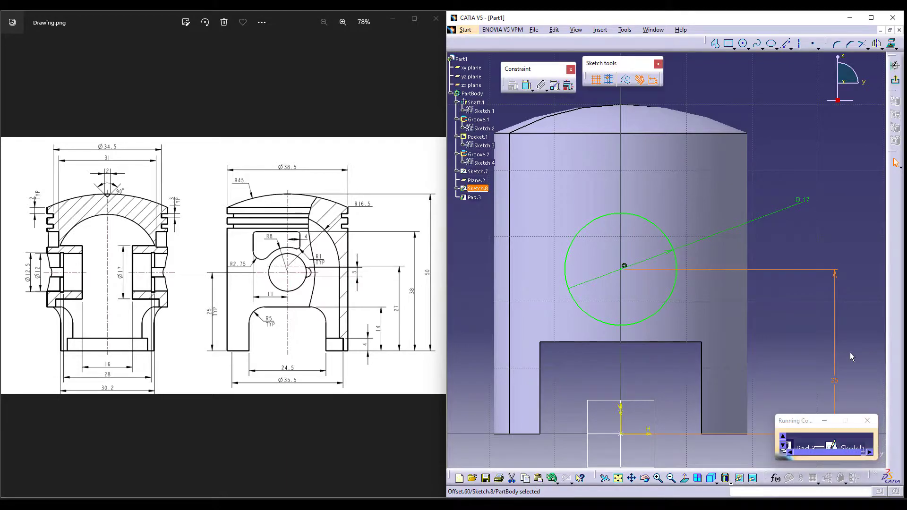
Exit the sketch and extrude the circle with the Up to next limit to form the pin boss on the cavity wall.
click(896, 79)
mouse_move(721, 373)
middle_down()
mouse_move(672, 353)
mouse_move(645, 118)
middle_up()
middle_drag(670, 266, 611, 236)
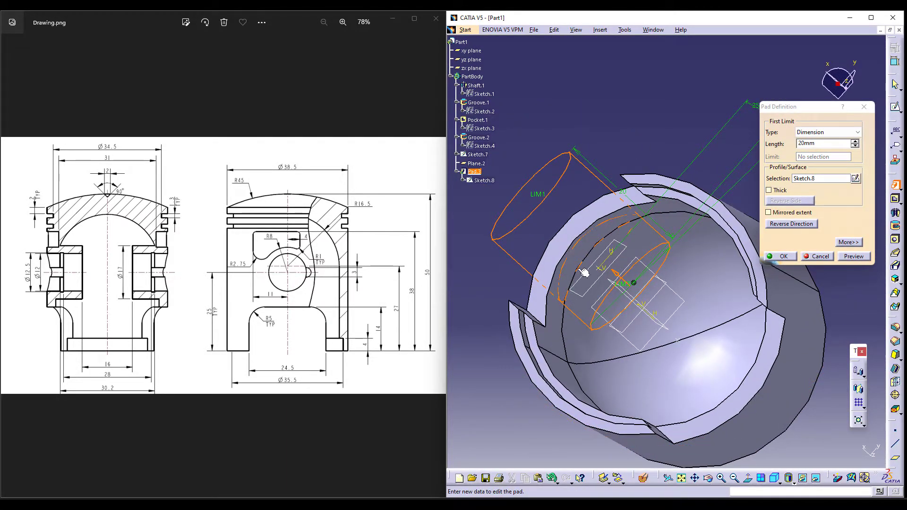
click(832, 133)
click(815, 146)
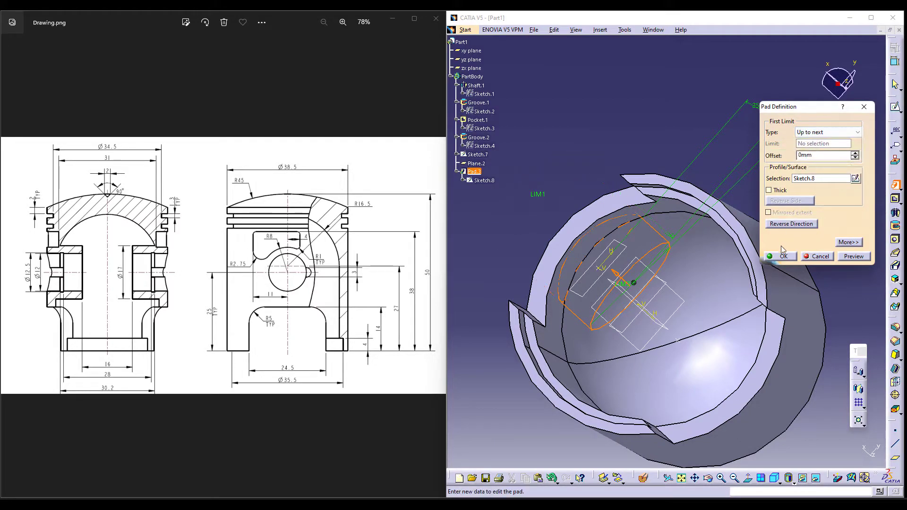
click(782, 256)
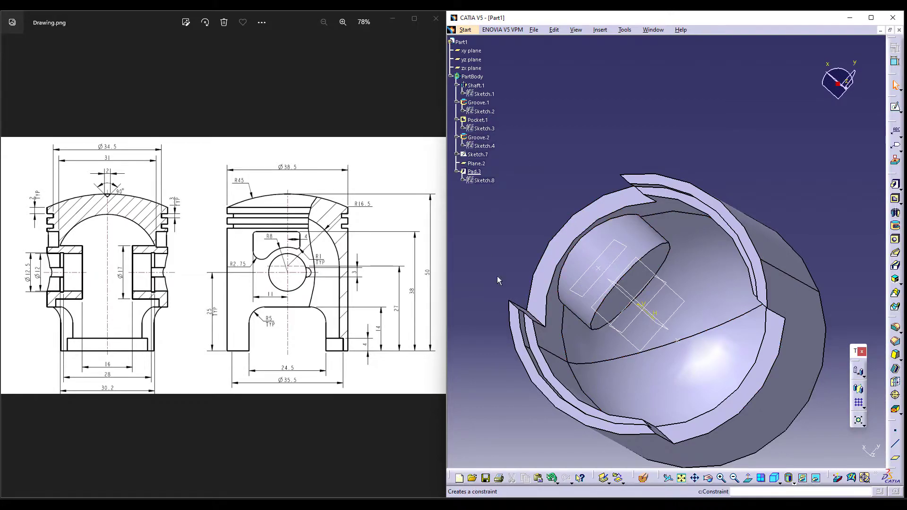
Mirror the pin boss pad about the yz plane.
click(474, 171)
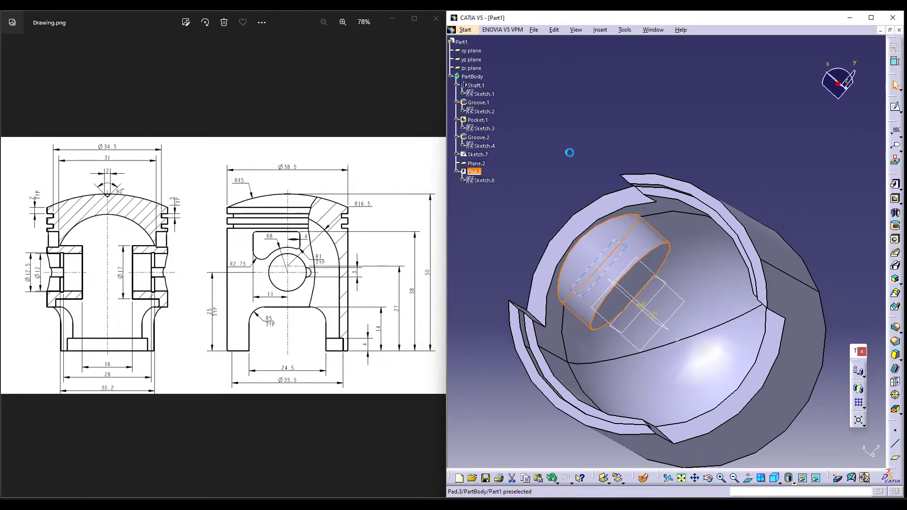
click(864, 394)
middle_drag(651, 352, 693, 288)
click(727, 275)
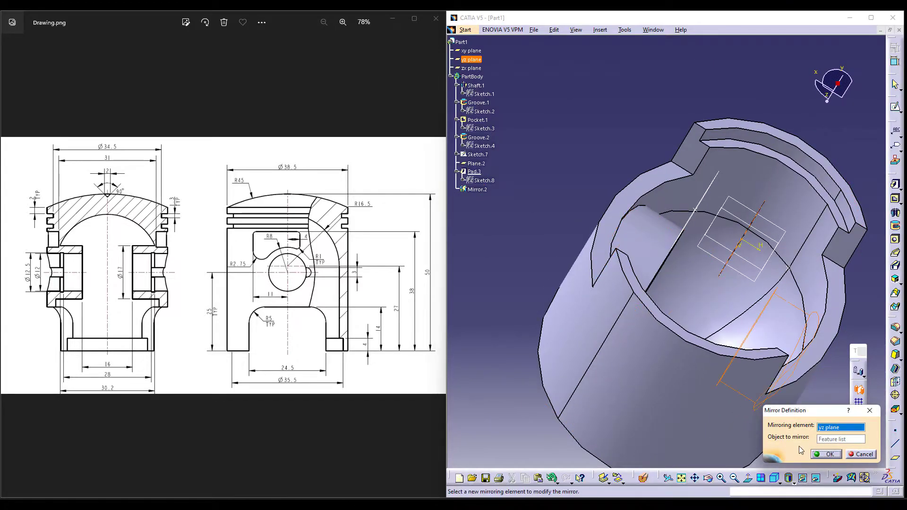
click(827, 454)
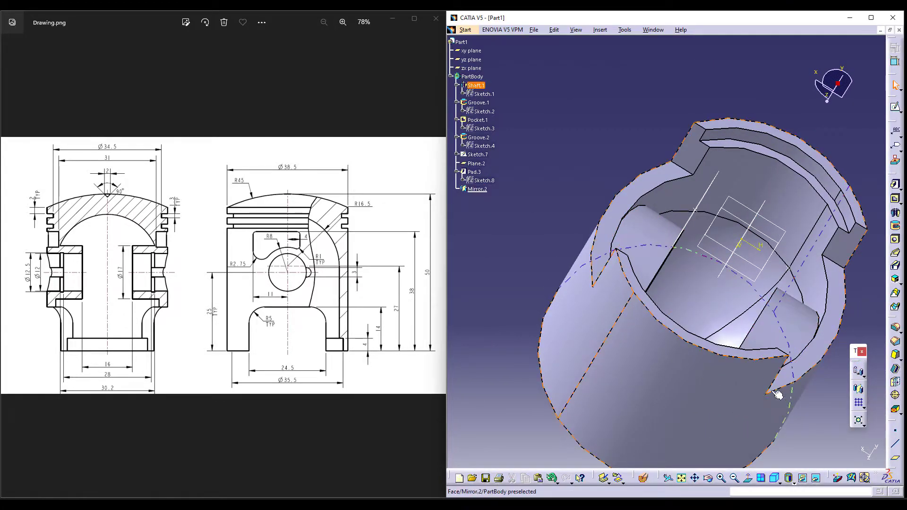
Start a Groove sketch on the zx plane and project the pin bosses' centreline into it as an axis.
click(776, 478)
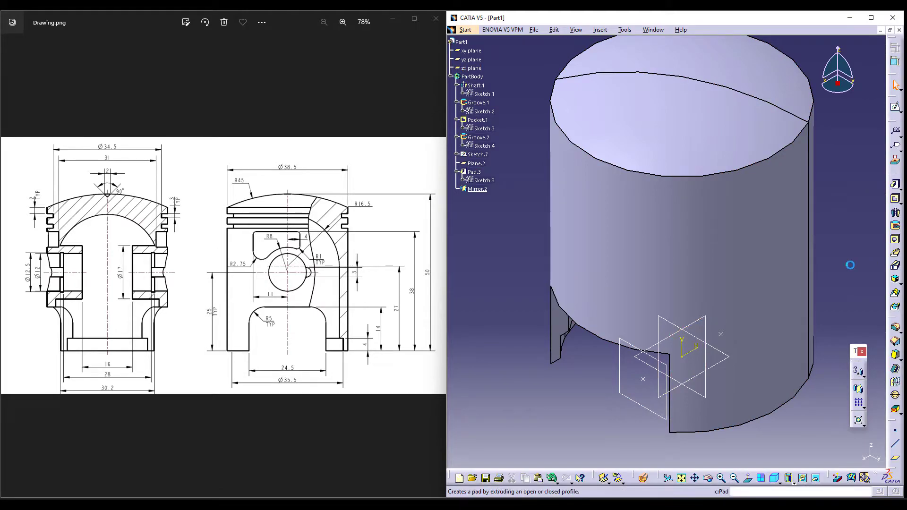
click(896, 226)
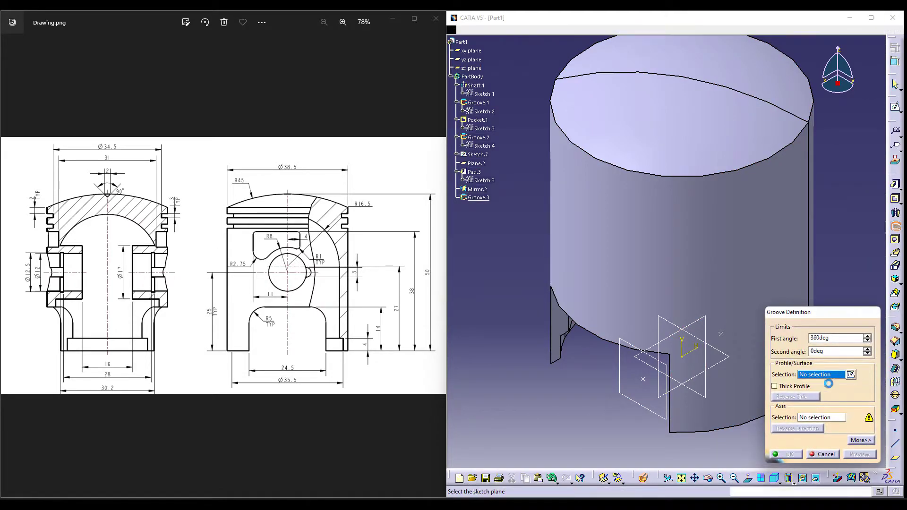
click(850, 374)
click(657, 391)
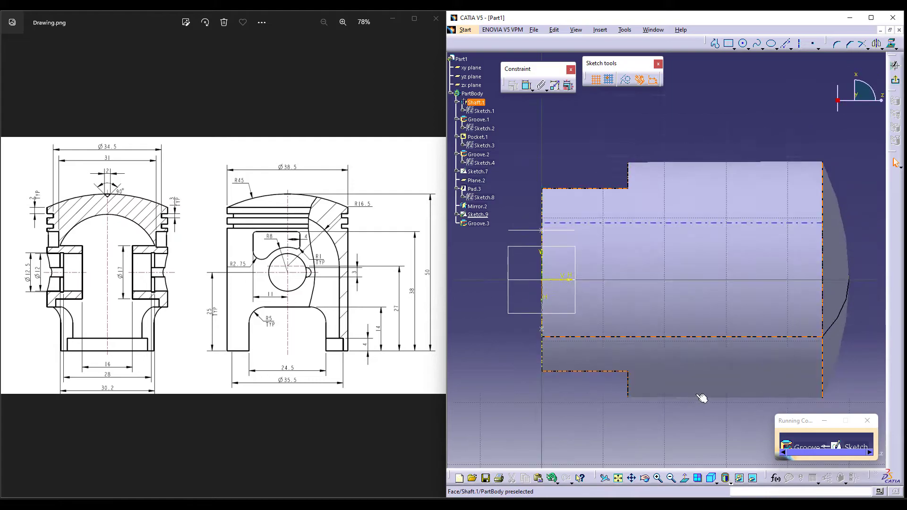
mouse_move(661, 191)
middle_down()
mouse_move(641, 198)
mouse_move(558, 169)
middle_up()
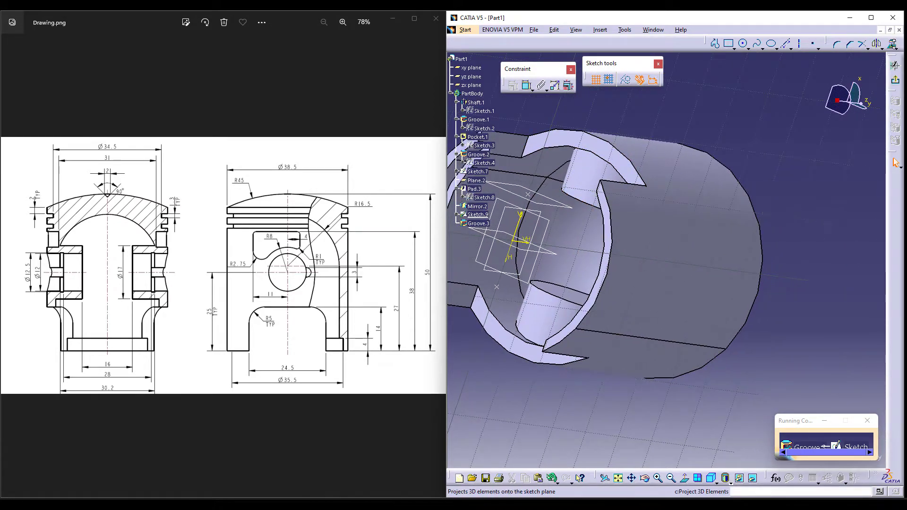
click(896, 61)
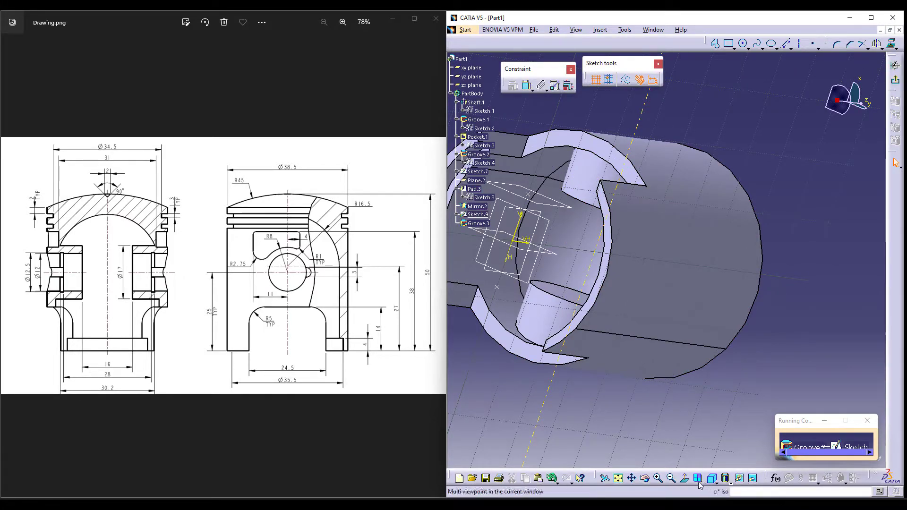
Project the piston's outer silhouette edges into the groove sketch as construction lines.
click(713, 480)
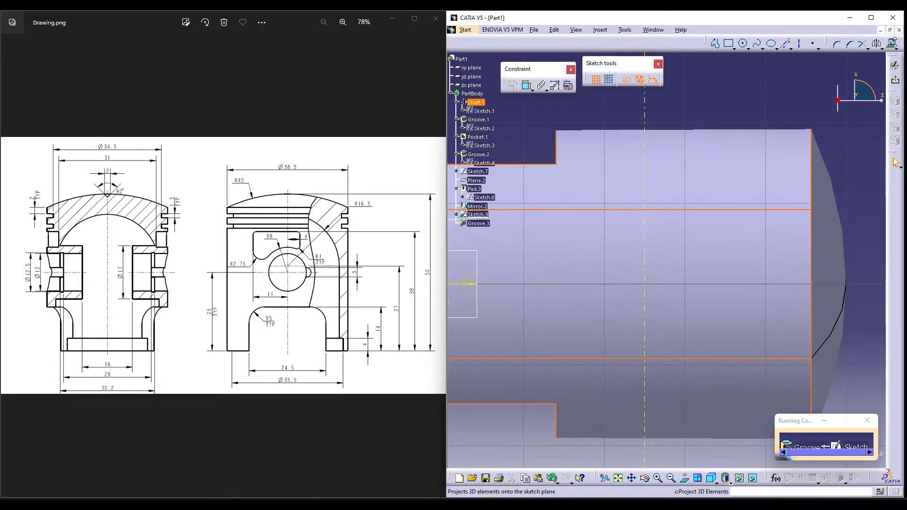
click(898, 89)
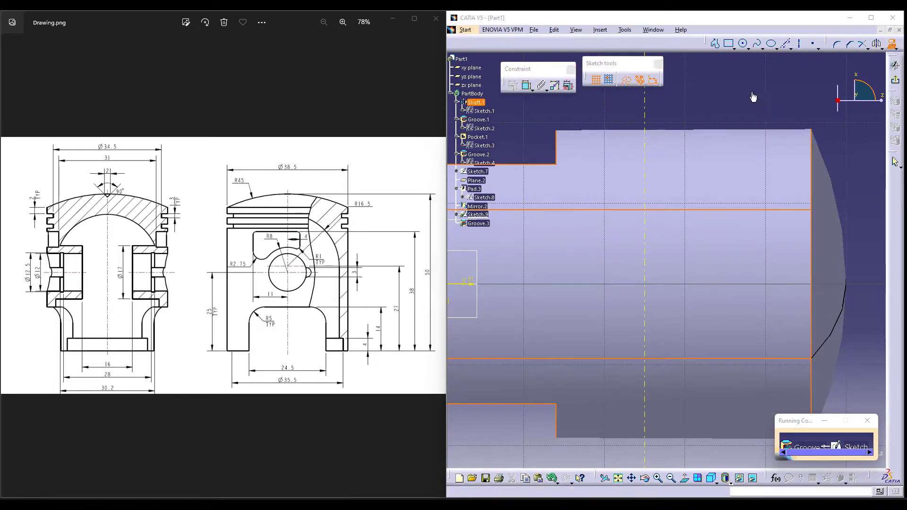
click(741, 278)
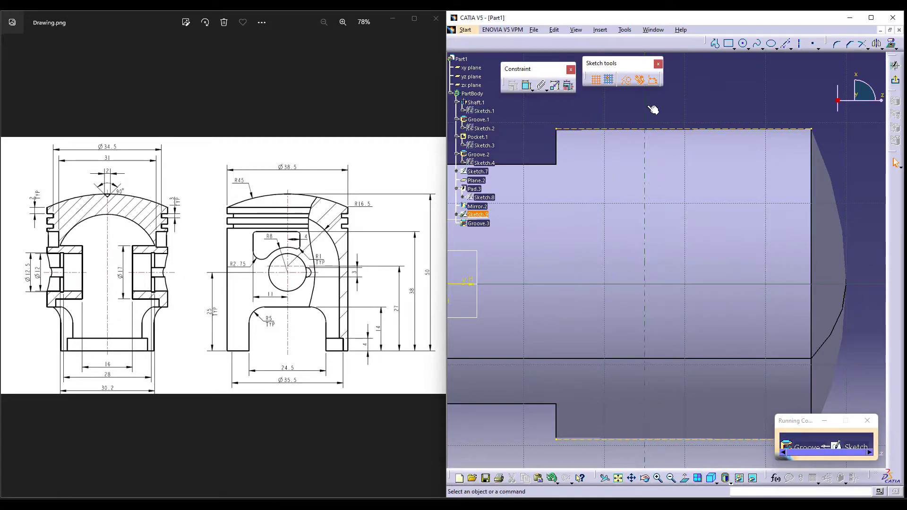
ctrl+middle_drag(696, 140, 693, 119)
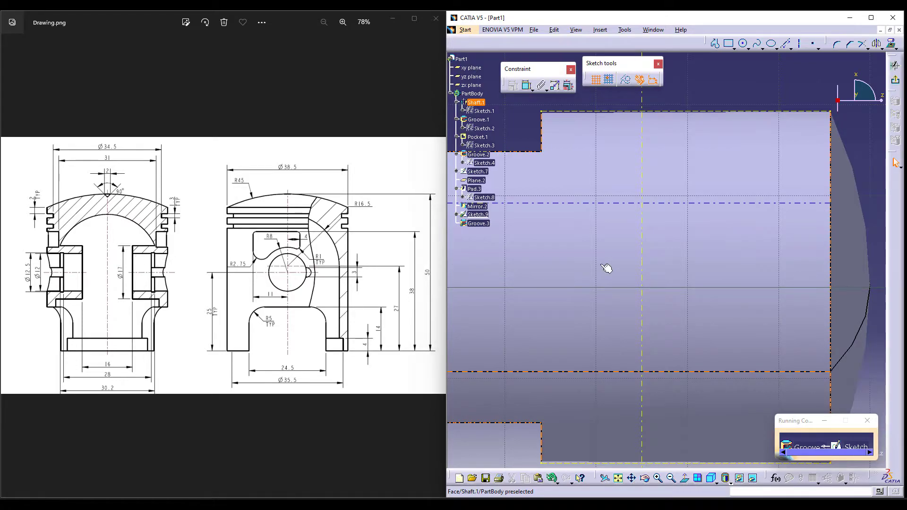
Sketch a closed groove profile about 4.6 mm wide from the pin axis, along the outer silhouette, with a small outward notch on its skirt side.
middle_drag(619, 170, 619, 216)
click(716, 43)
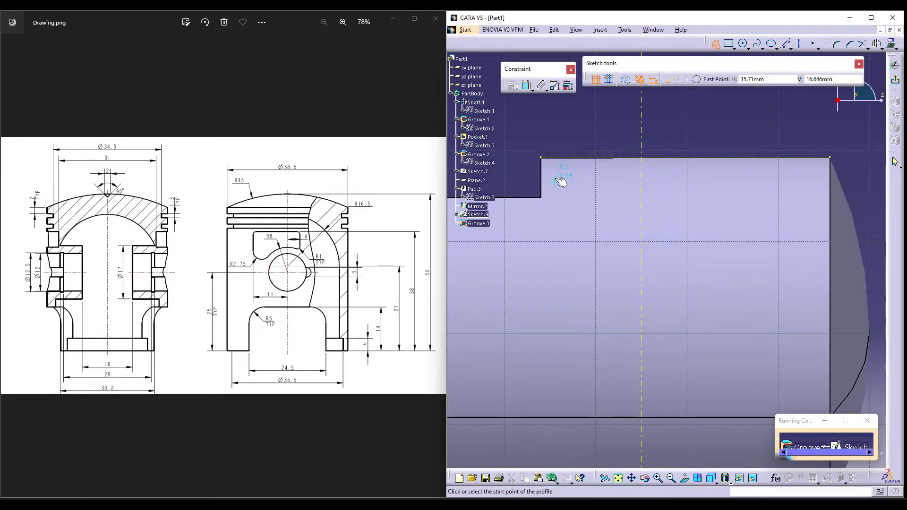
click(603, 155)
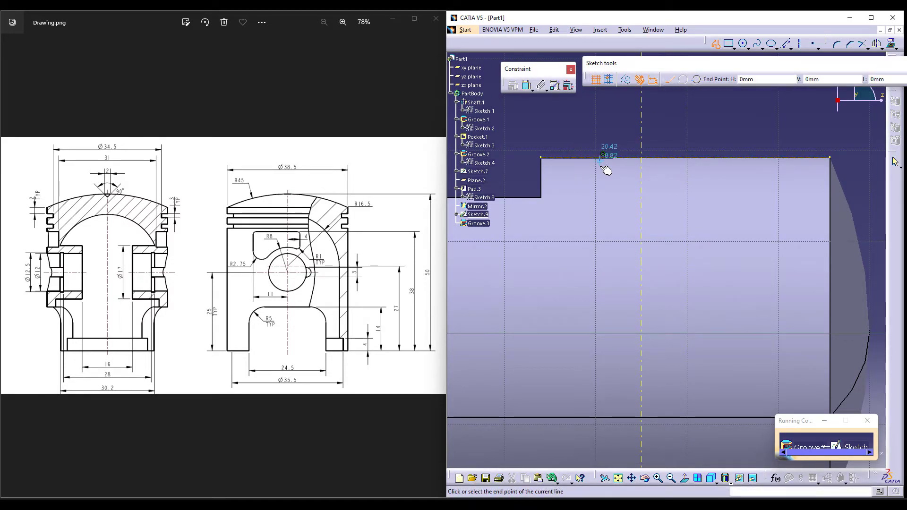
click(600, 193)
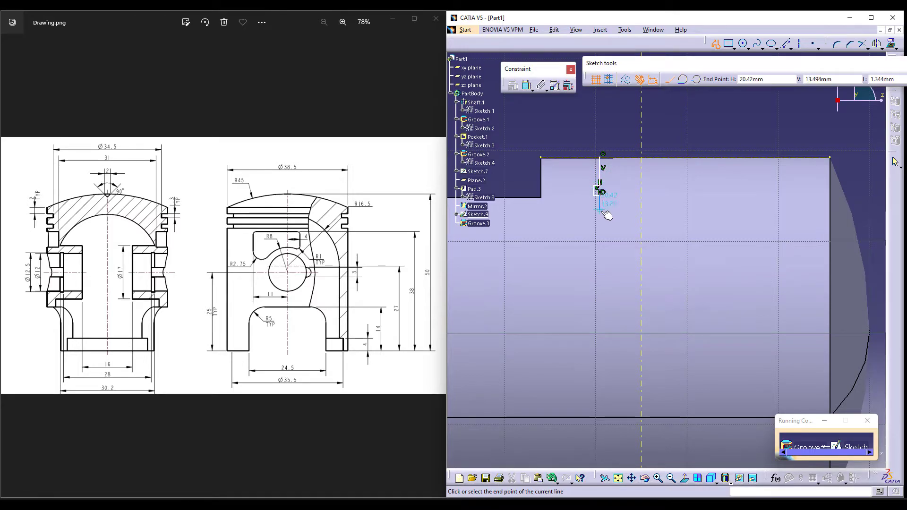
click(600, 227)
click(642, 227)
click(643, 158)
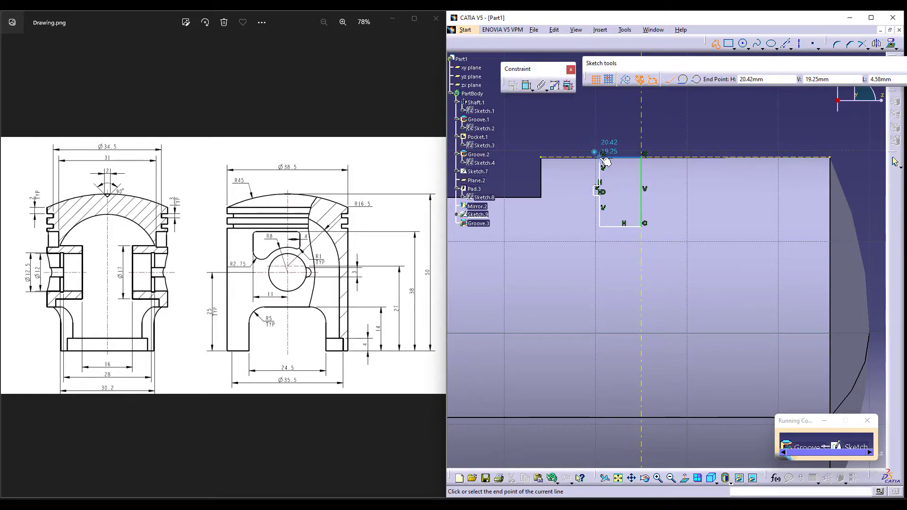
click(603, 154)
Mirror the groove profile about the piston's central axis.
ctrl+middle_drag(603, 155, 643, 133)
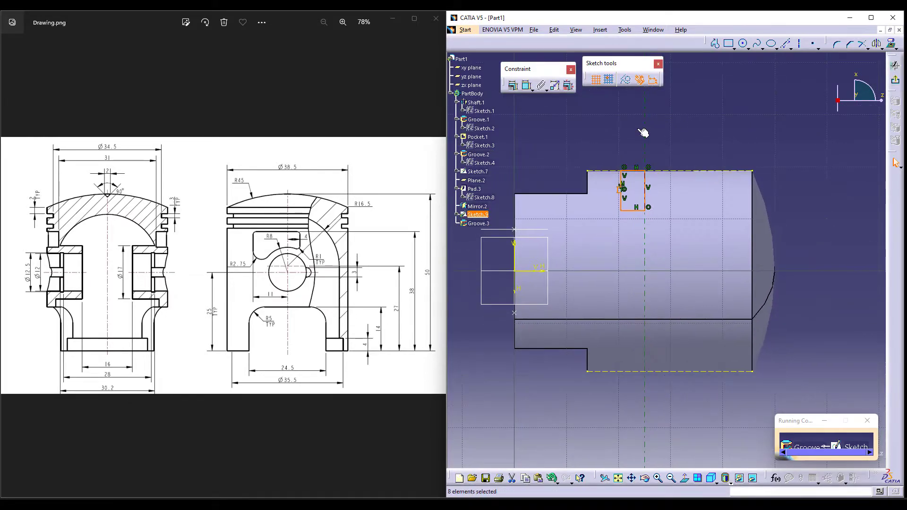
click(876, 43)
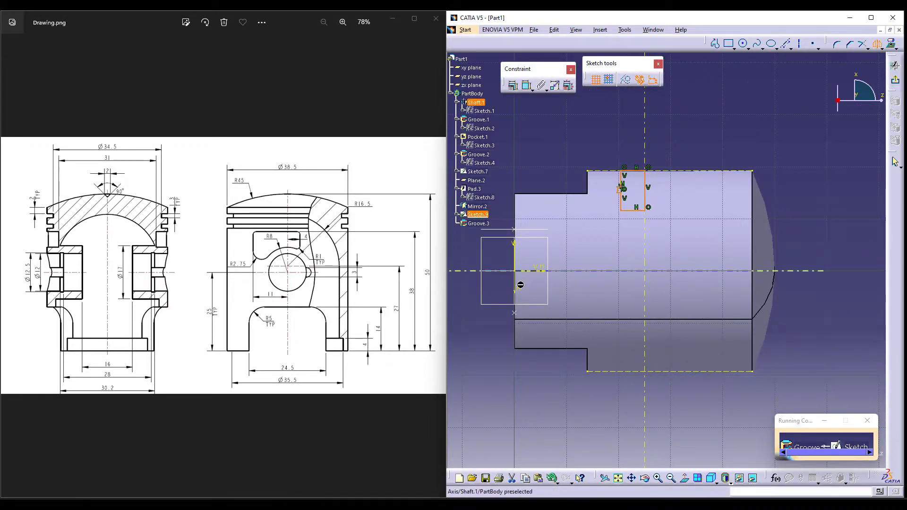
click(533, 271)
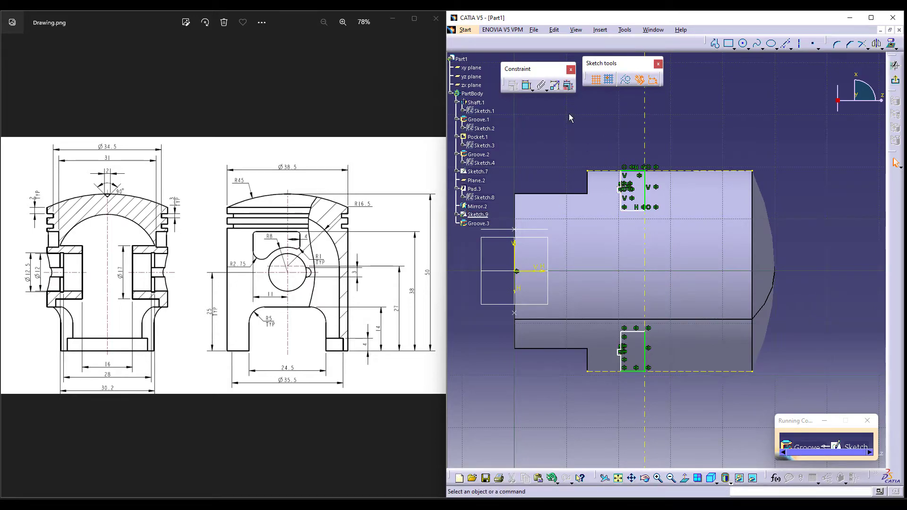
Dimension the profile's main bore edge about the pin axis as a 12 mm diameter.
ctrl+middle_drag(731, 187, 679, 247)
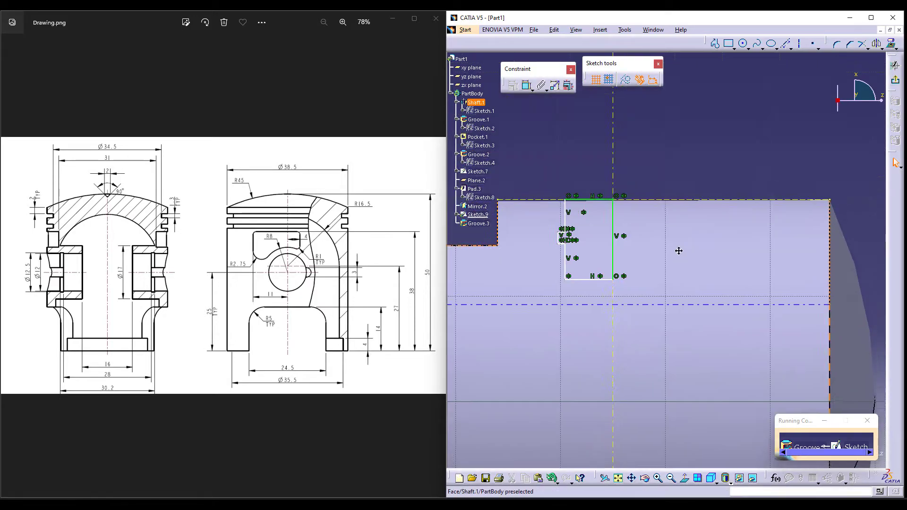
click(528, 86)
click(562, 236)
click(610, 163)
right_click(662, 148)
click(711, 186)
click(646, 158)
double_click(645, 158)
text(12)
key(Return)
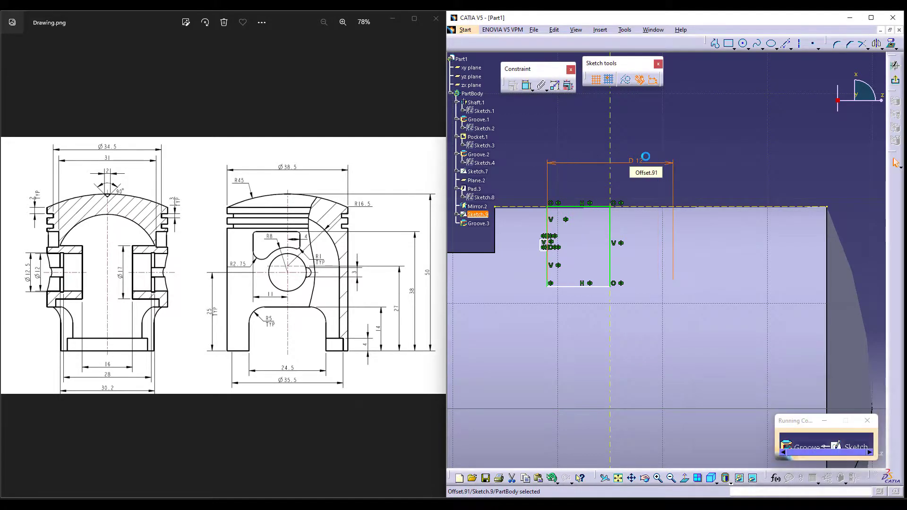
Dimension the profile's notch edge about the pin axis as a 12.5 mm diameter.
click(524, 86)
click(542, 244)
right_click(620, 117)
click(652, 154)
click(628, 113)
double_click(626, 109)
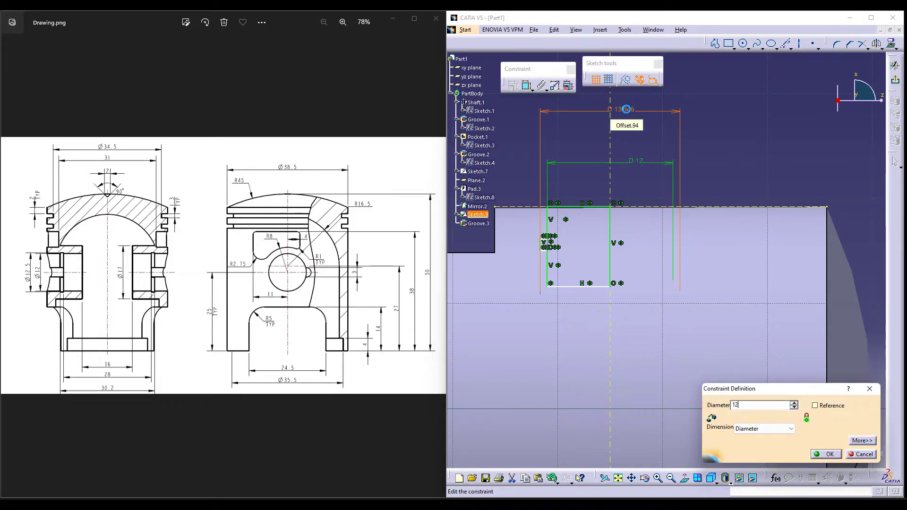
key(Return)
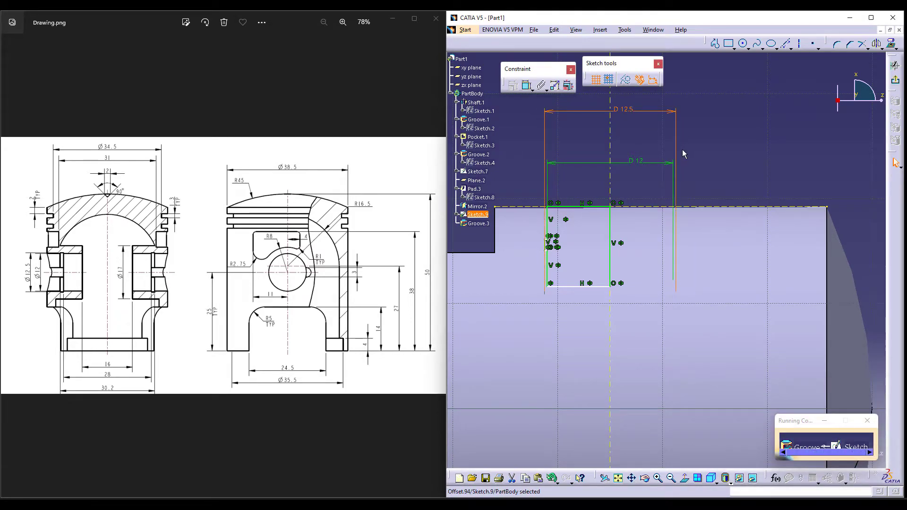
Project the pin boss's inner end face into the groove sketch as a reference line.
mouse_move(611, 140)
middle_down()
mouse_move(620, 207)
mouse_move(627, 160)
middle_up()
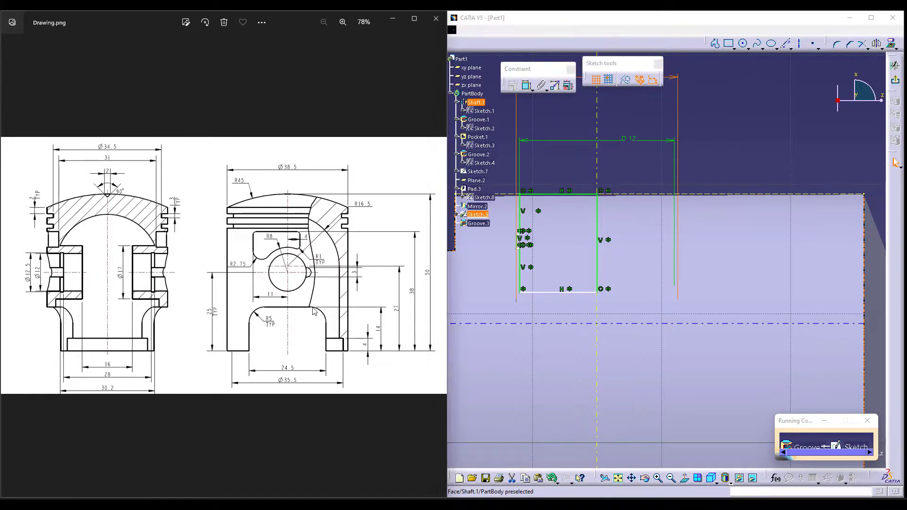
mouse_move(558, 283)
middle_down()
mouse_move(534, 307)
mouse_move(670, 263)
middle_up()
middle_drag(710, 178, 709, 203)
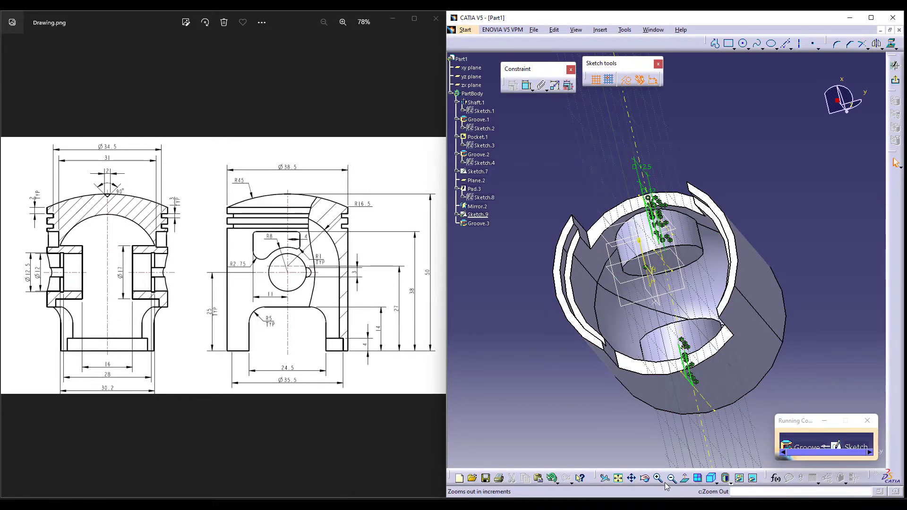
click(685, 479)
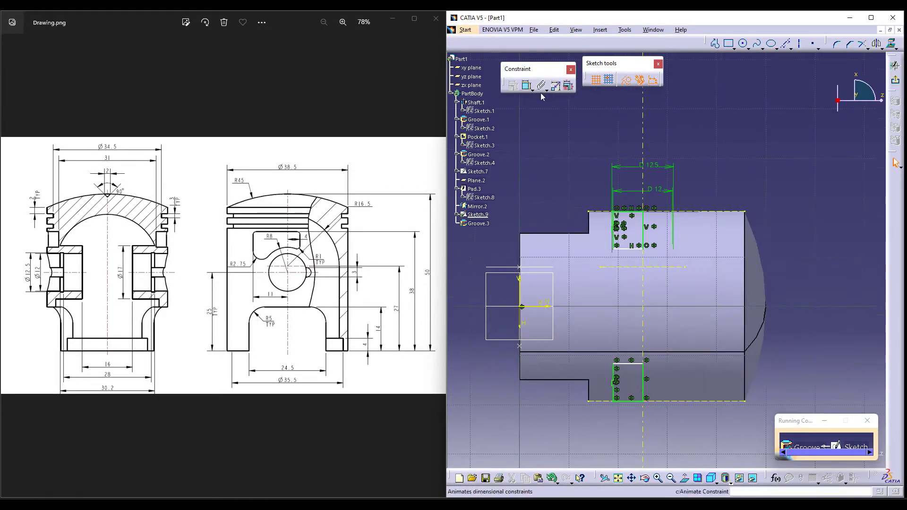
Make the groove profile's inner edge coincident with the projected end face of the pin boss.
click(527, 85)
click(643, 248)
click(631, 268)
right_click(770, 159)
click(813, 234)
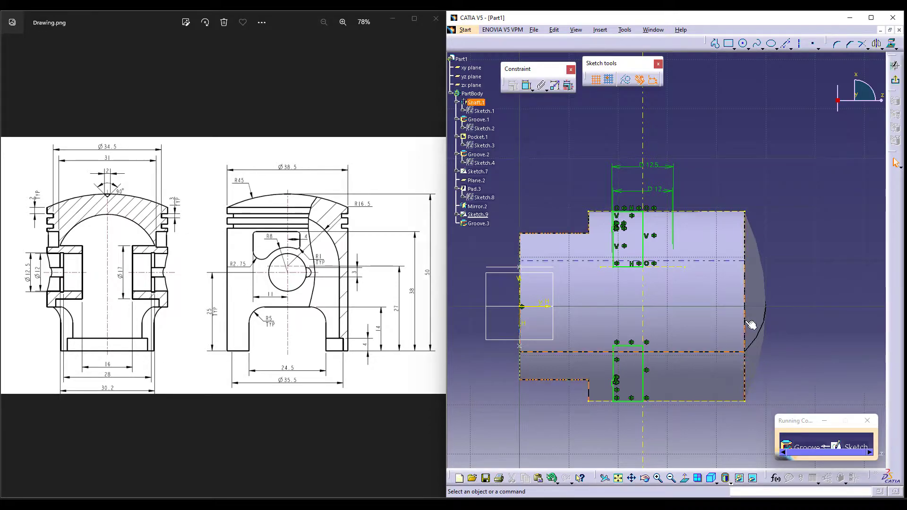
Dimension the distance between the outer edges of the two mirrored notches as 30.2 mm.
mouse_move(620, 279)
ctrl+middle_down()
mouse_move(651, 177)
mouse_move(784, 318)
mouse_move(557, 250)
mouse_move(621, 307)
ctrl+middle_up()
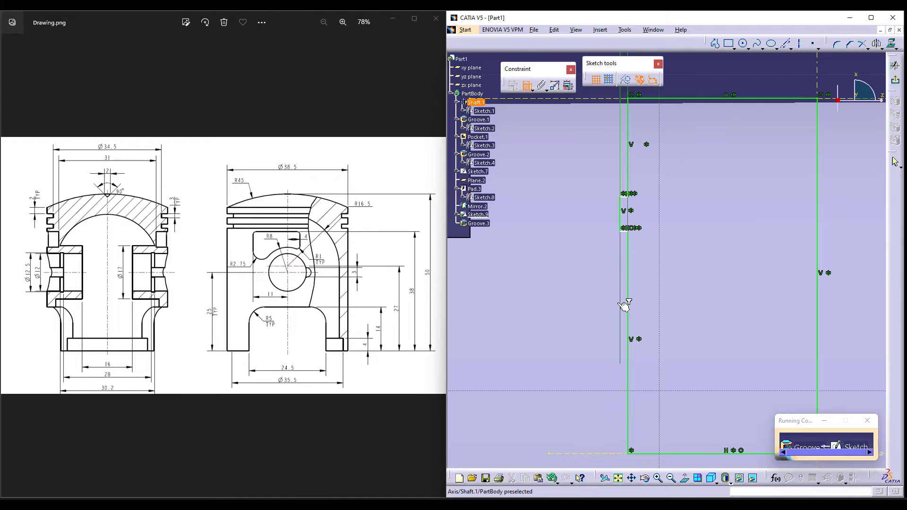
ctrl+middle_drag(681, 202, 698, 364)
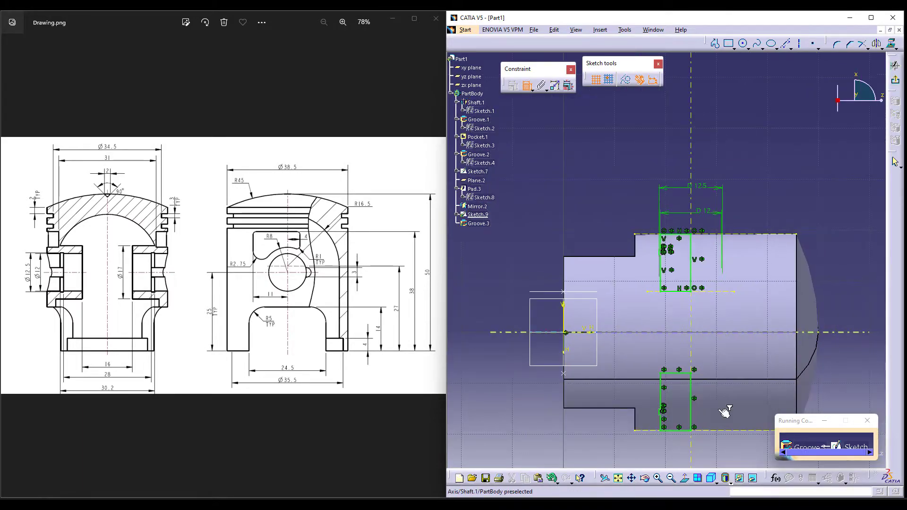
click(716, 482)
click(726, 449)
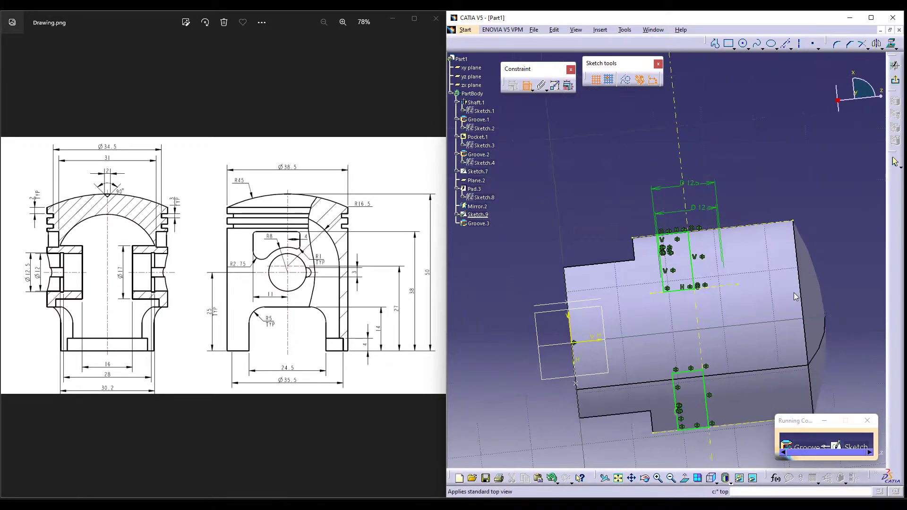
ctrl+middle_drag(658, 318, 656, 263)
mouse_move(589, 268)
middle_down()
mouse_move(798, 325)
mouse_move(800, 284)
middle_up()
middle_drag(726, 364, 620, 354)
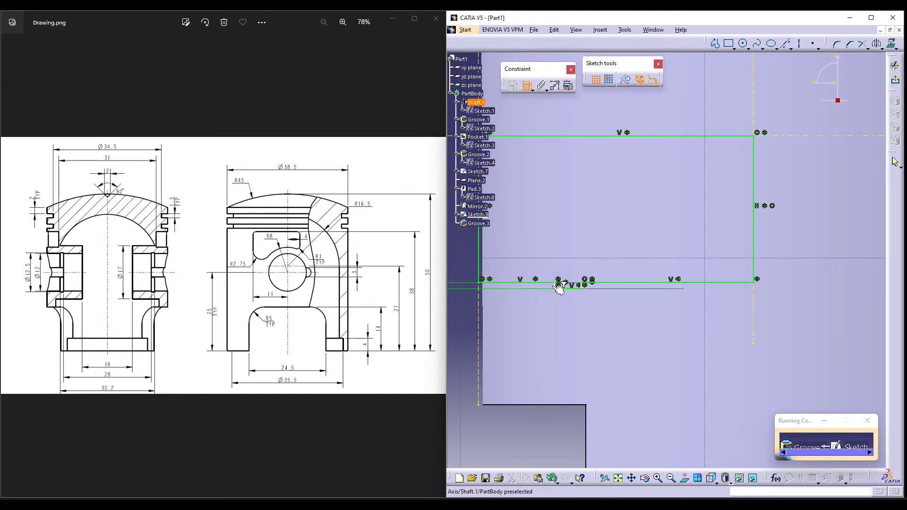
click(555, 286)
ctrl+middle_drag(616, 212, 723, 327)
middle_drag(723, 327, 668, 265)
mouse_move(667, 266)
ctrl+middle_down()
mouse_move(674, 261)
mouse_move(631, 255)
ctrl+middle_up()
click(628, 252)
mouse_move(696, 383)
middle_down()
mouse_move(842, 121)
mouse_move(841, 90)
middle_up()
mouse_move(730, 270)
middle_down()
mouse_move(728, 122)
mouse_move(718, 259)
middle_up()
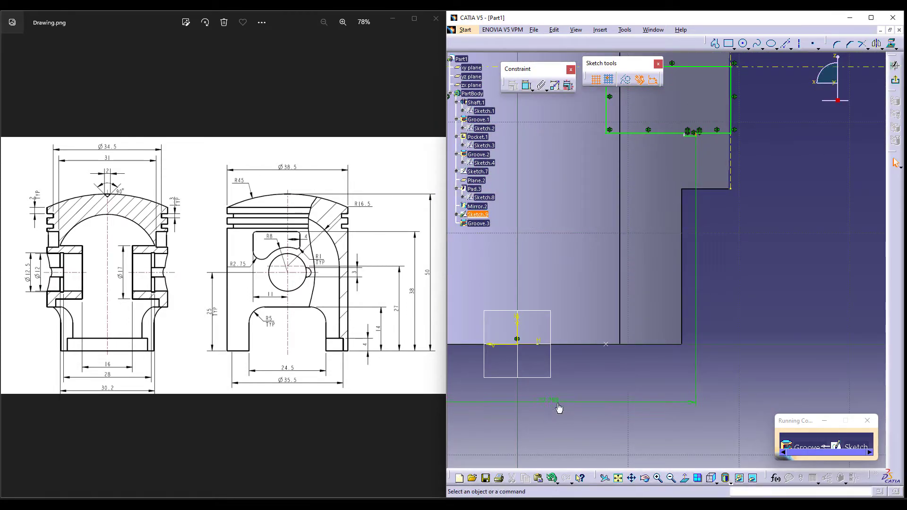
text(30.2)
key(Return)
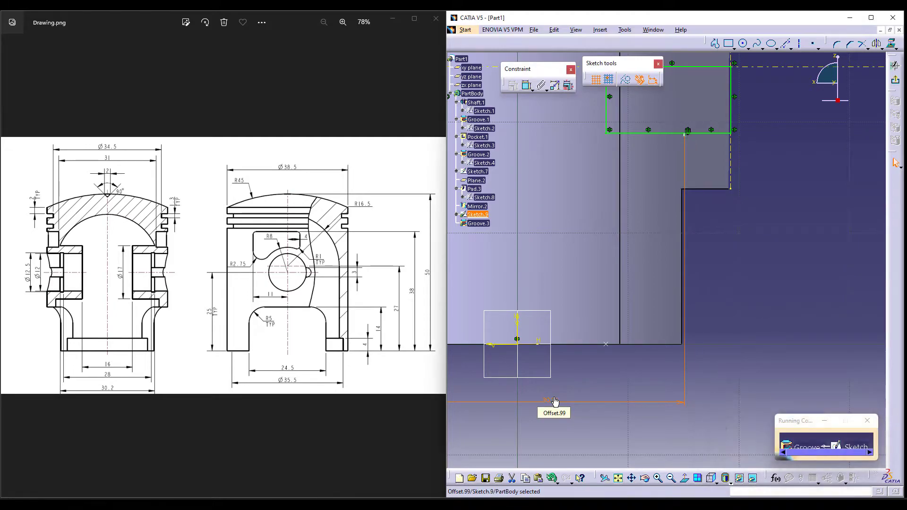
Dimension the distance between the inner edges of the two mirrored notches as 28 mm.
middle_drag(683, 282, 804, 345)
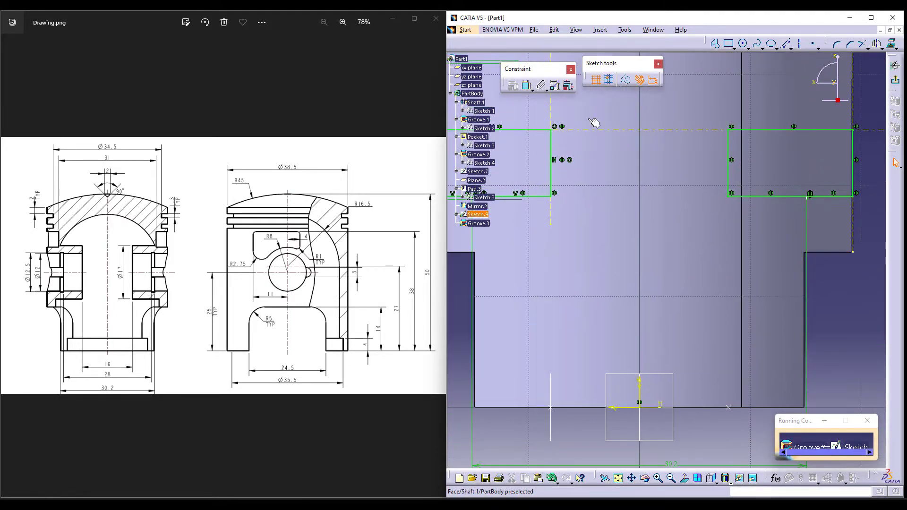
click(526, 86)
mouse_move(506, 287)
middle_down()
mouse_move(595, 340)
mouse_move(572, 255)
middle_up()
middle_drag(468, 300, 826, 336)
middle_drag(551, 313, 758, 339)
mouse_move(520, 310)
middle_down()
mouse_move(723, 318)
mouse_move(603, 304)
mouse_move(606, 243)
middle_up()
click(556, 257)
middle_drag(535, 197, 539, 288)
middle_drag(787, 312, 626, 274)
mouse_move(839, 284)
middle_down()
mouse_move(487, 271)
mouse_move(671, 284)
mouse_move(538, 205)
middle_up()
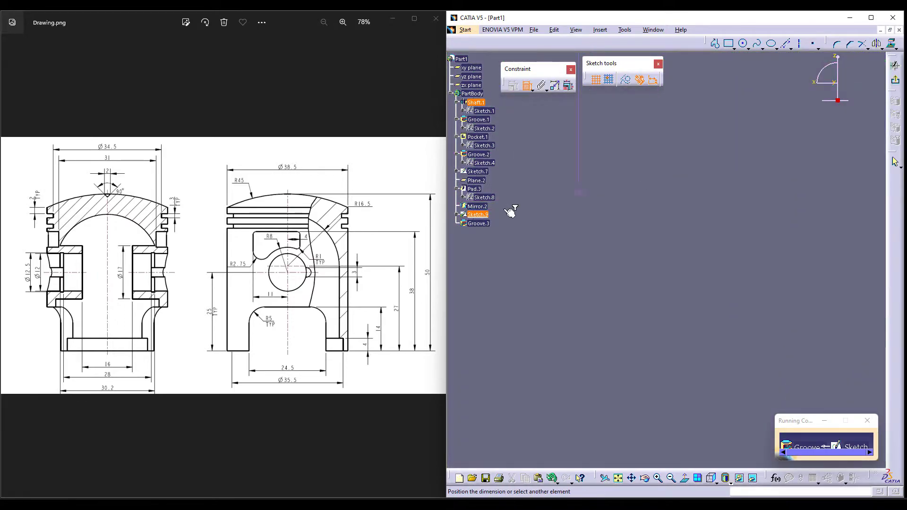
click(731, 221)
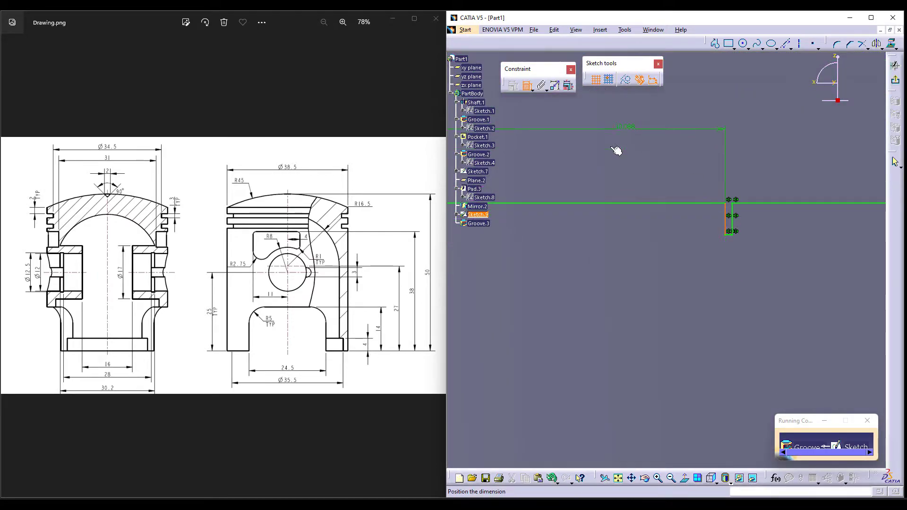
mouse_move(648, 219)
middle_down()
mouse_move(709, 268)
mouse_move(718, 253)
middle_up()
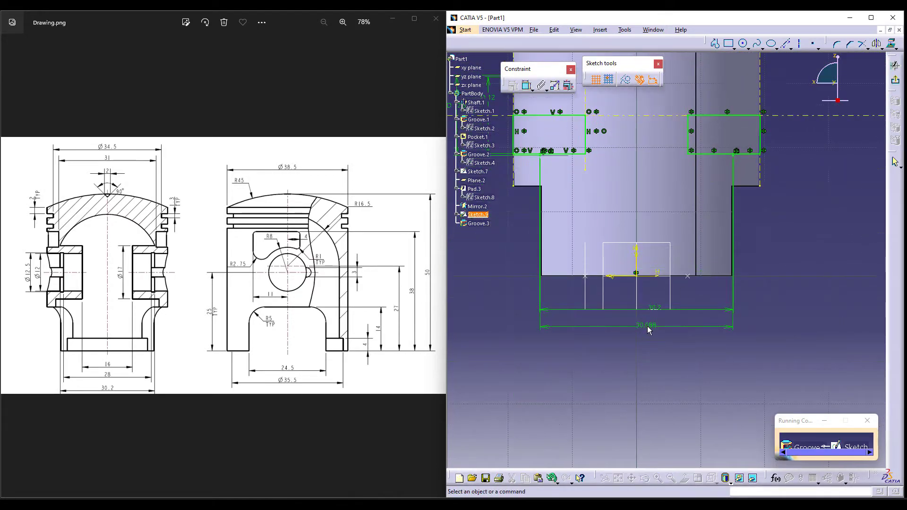
double_click(654, 326)
text(28)
key(Return)
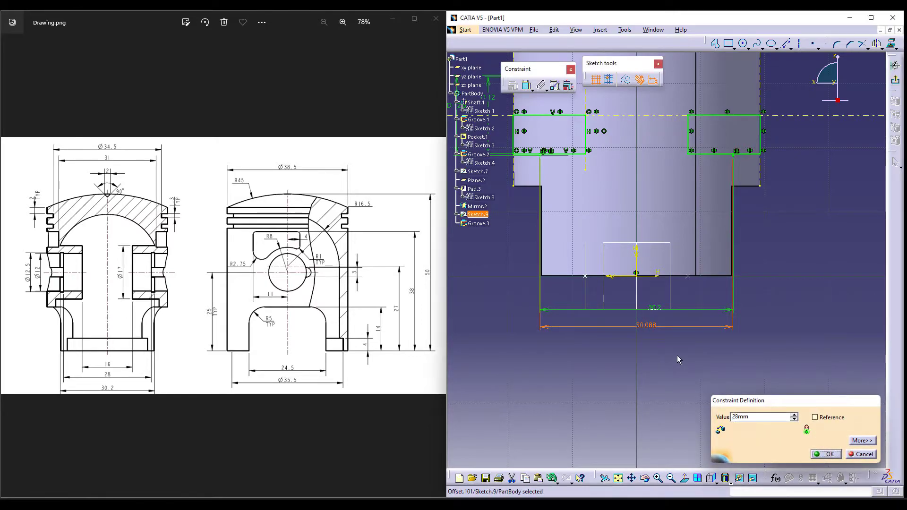
click(830, 253)
middle_drag(803, 237, 794, 305)
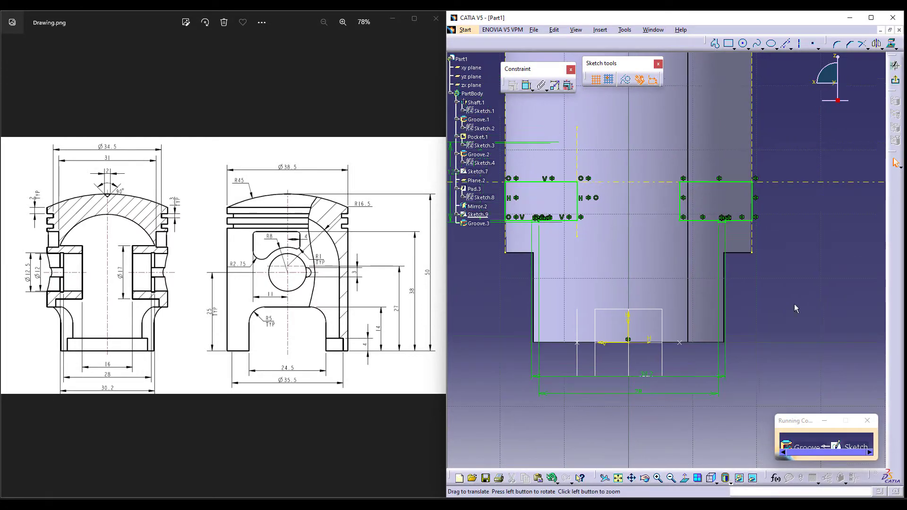
Exit the sketch and create the 360° groove about the sketch axis to cut the pin bore.
click(894, 79)
click(788, 453)
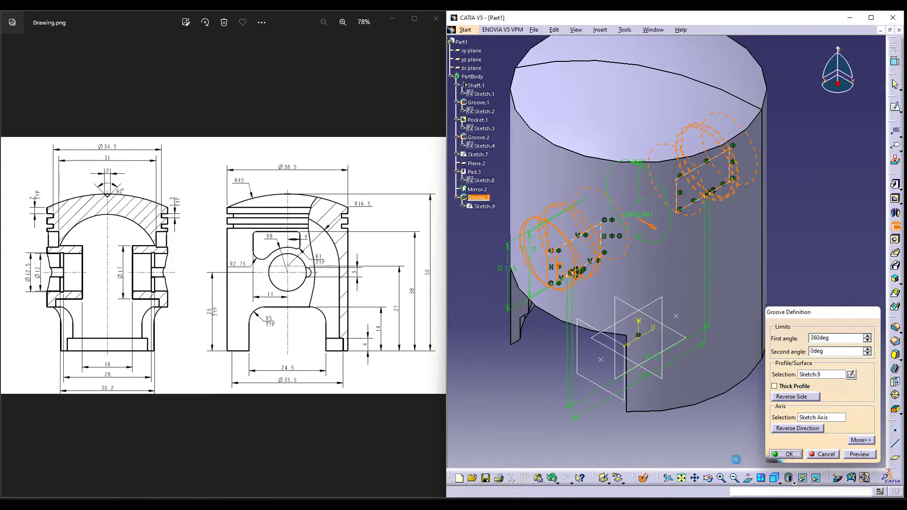
middle_drag(571, 443, 599, 388)
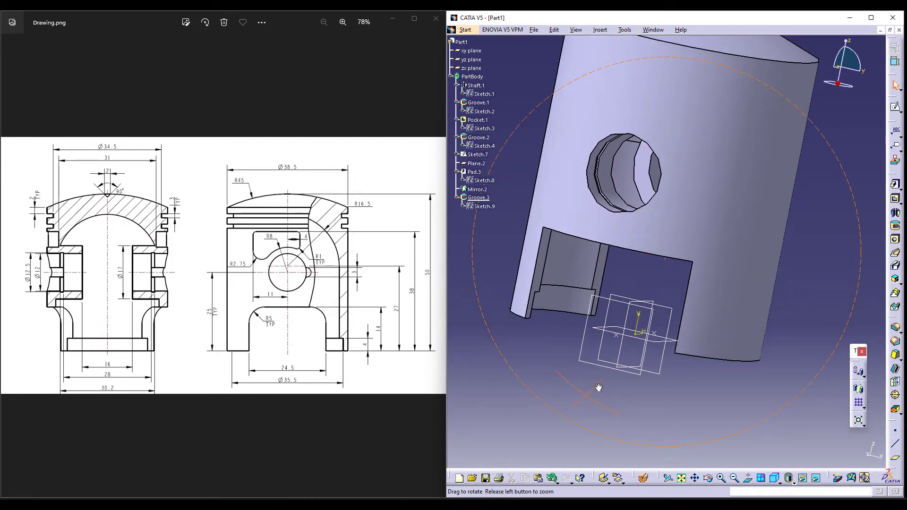
Open a sketch on the zx plane, place a point near the piston's base edge and mirror it about the vertical axis.
click(775, 479)
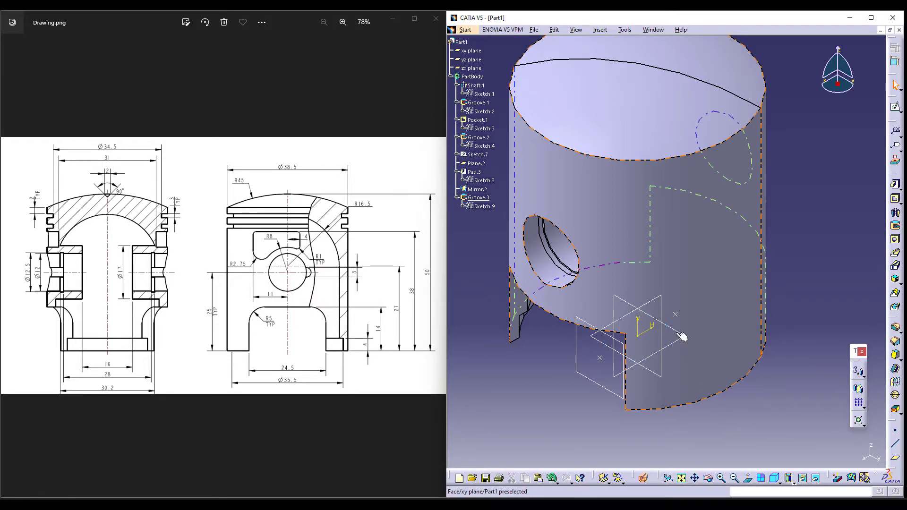
click(895, 107)
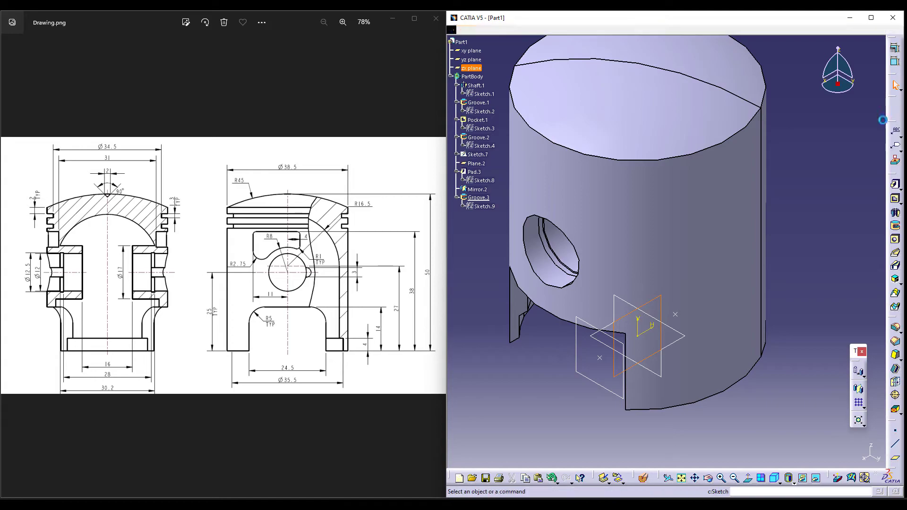
click(813, 44)
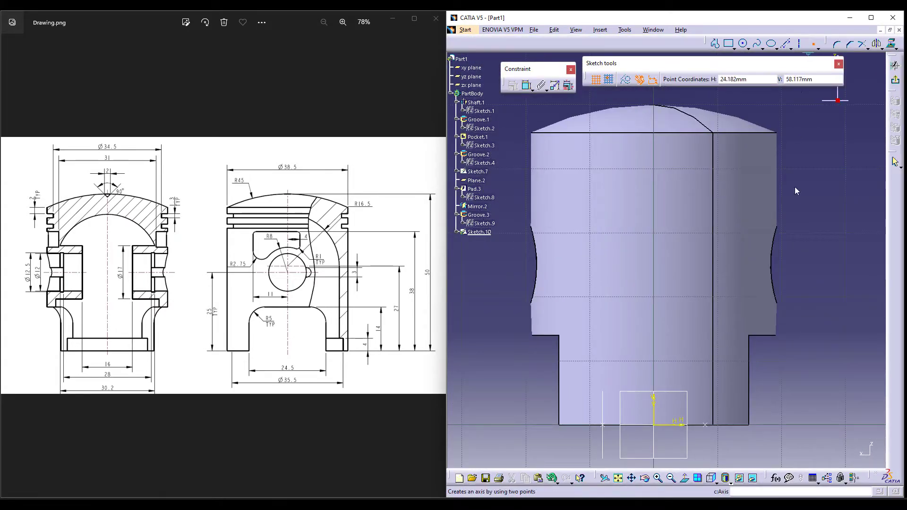
click(734, 422)
click(878, 43)
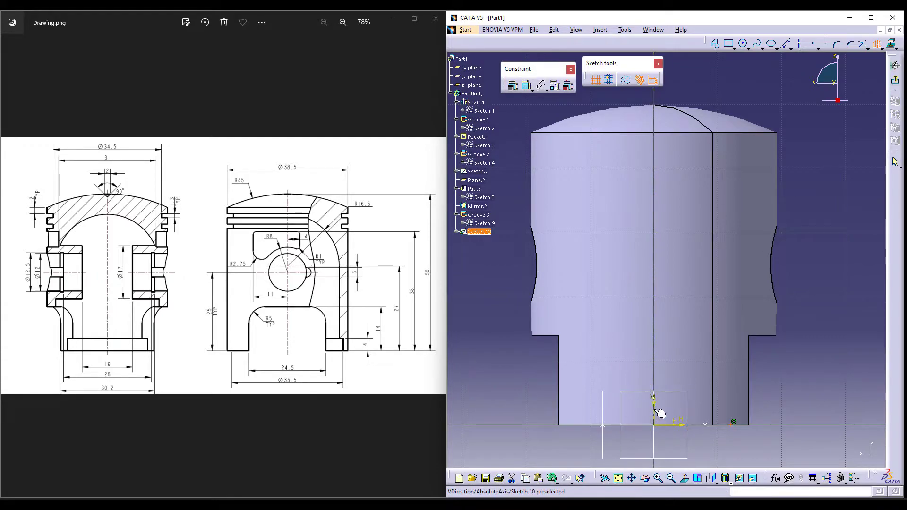
Dimension the distance between the two mirrored points as 31 mm and exit the sketch.
middle_drag(818, 360, 816, 270)
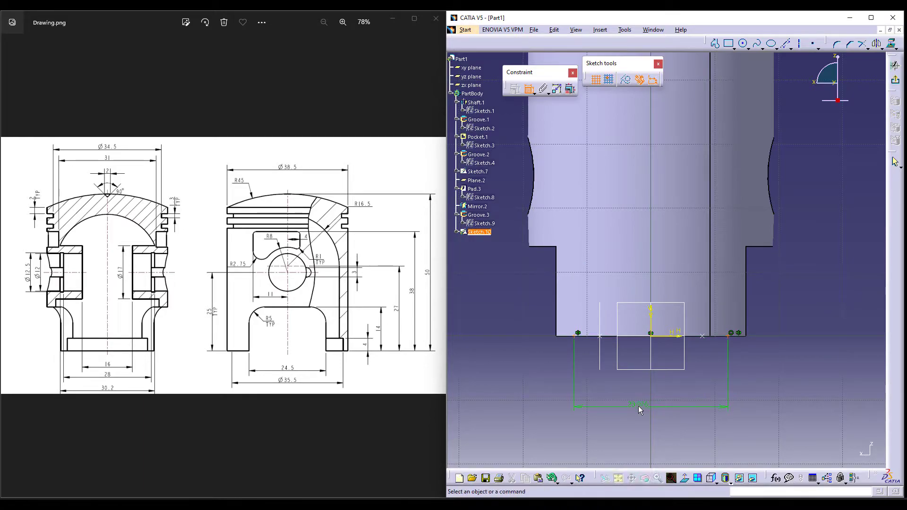
double_click(639, 405)
text(31mm)
key(Return)
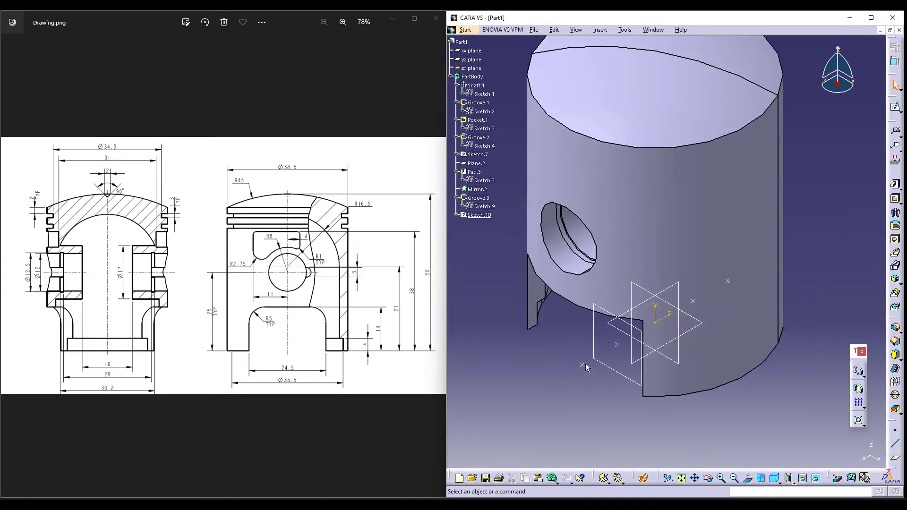
Create a plane parallel to the yz plane through the sketched point in front of the piston.
click(894, 458)
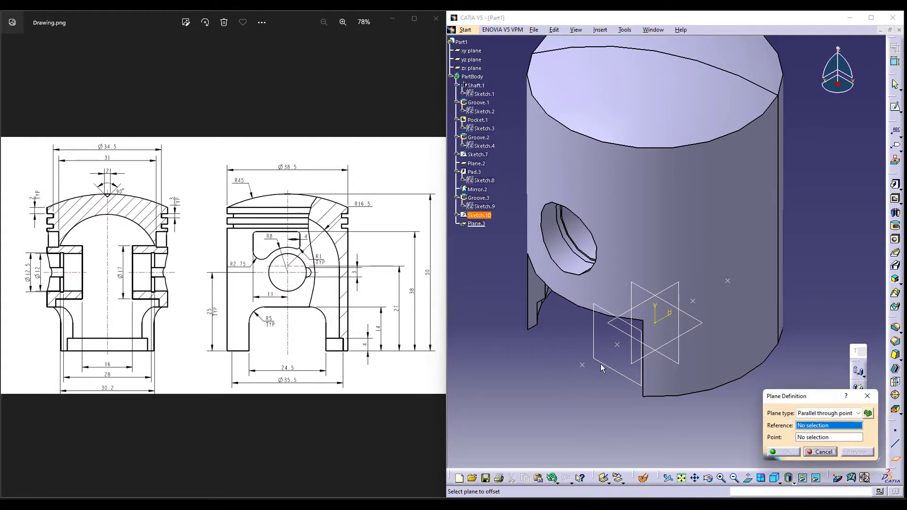
click(676, 363)
click(582, 365)
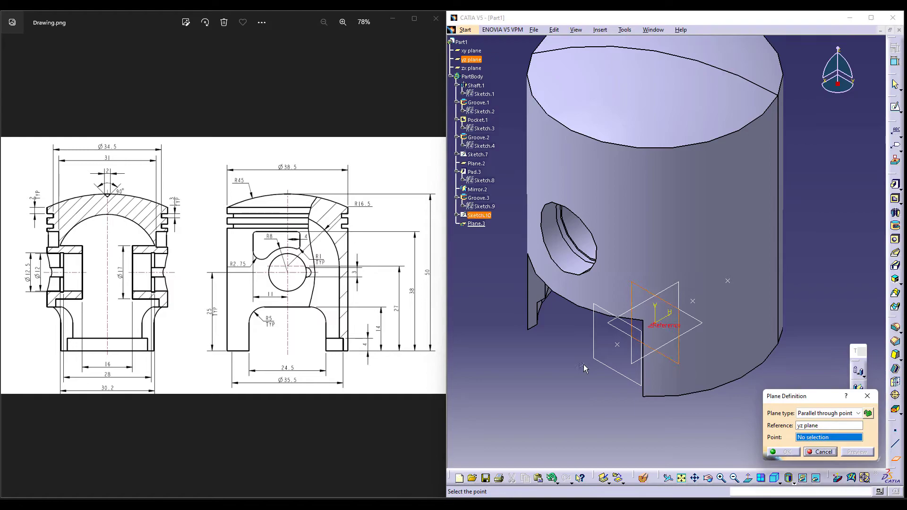
click(786, 452)
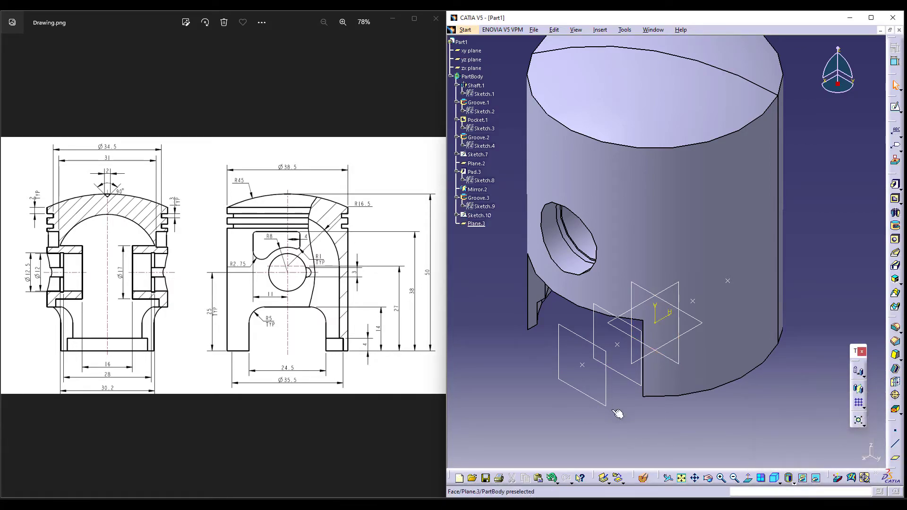
Start a pocket on the new plane and sketch its closed profile above the pin bore, about 7.6 mm wide, with three tangent arcs along its lower edge.
click(895, 198)
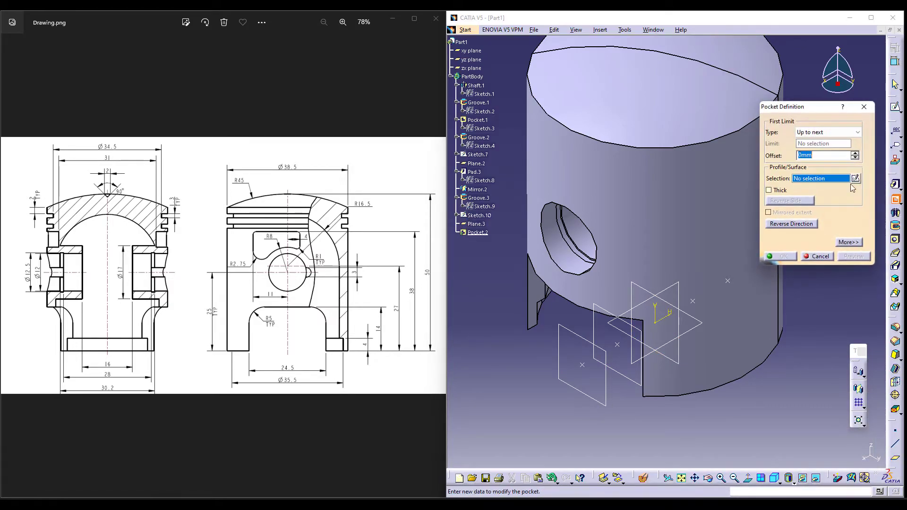
click(854, 178)
click(679, 287)
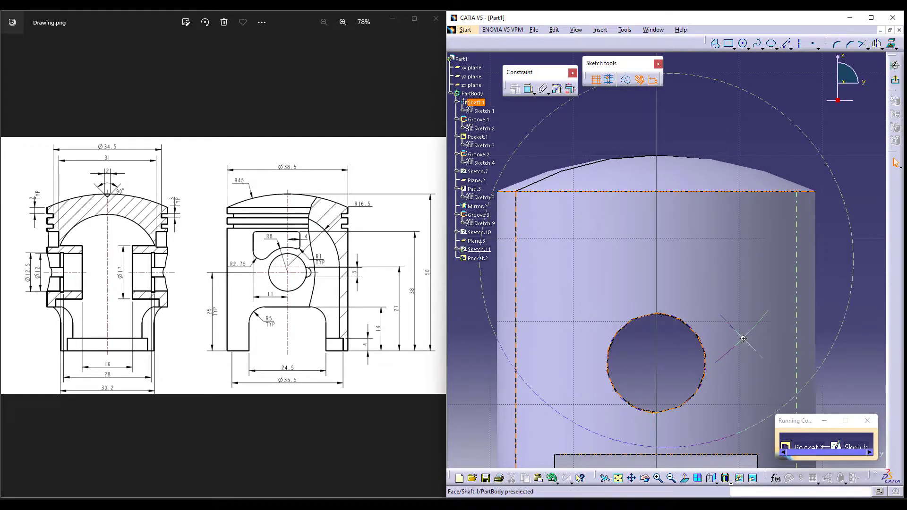
click(715, 44)
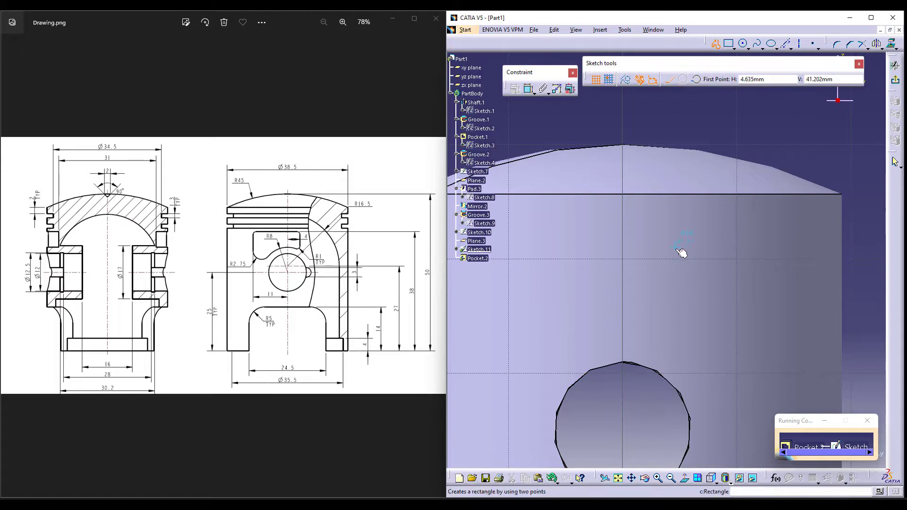
click(647, 254)
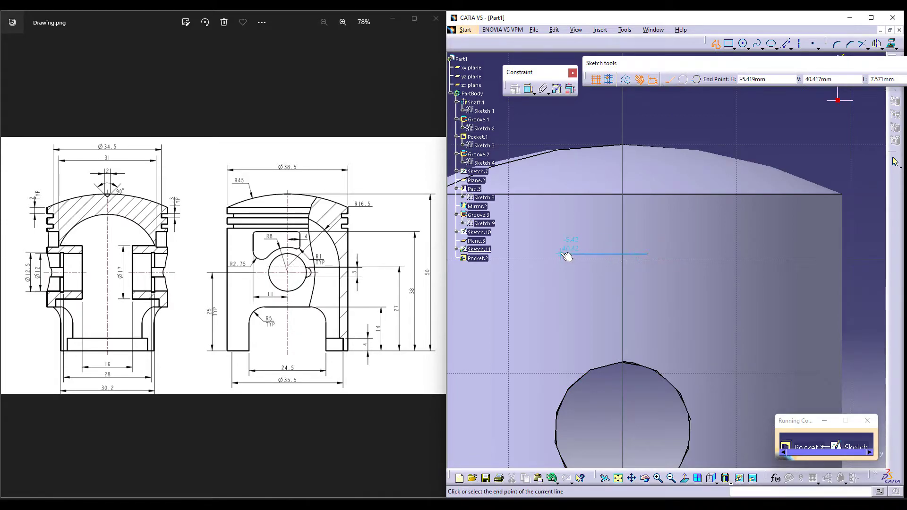
click(561, 255)
click(561, 297)
click(591, 306)
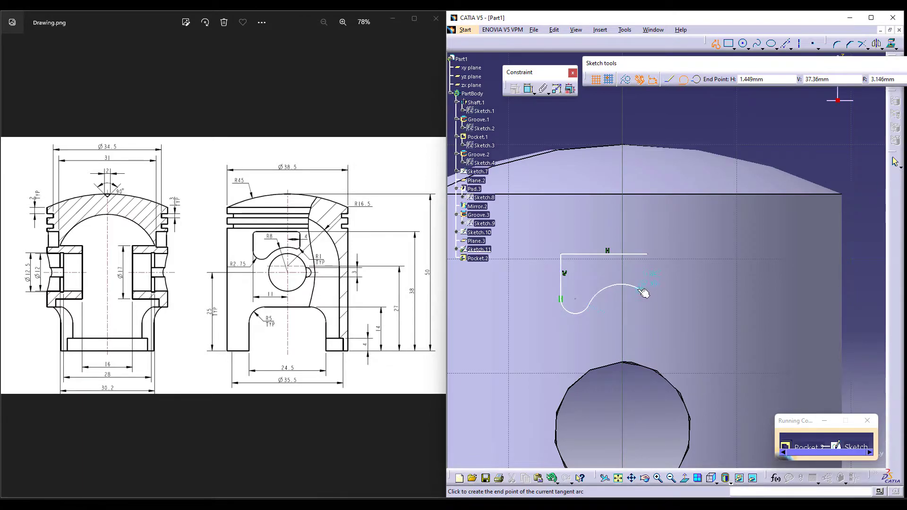
click(638, 289)
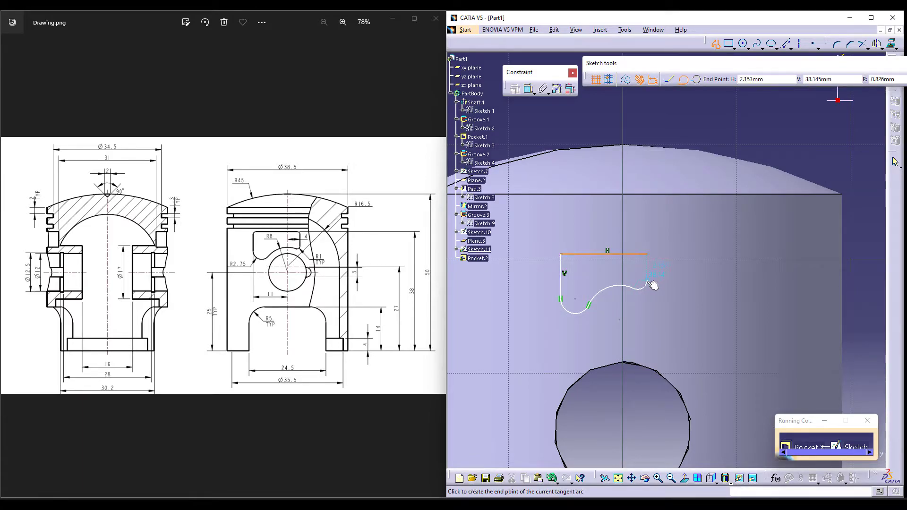
click(648, 279)
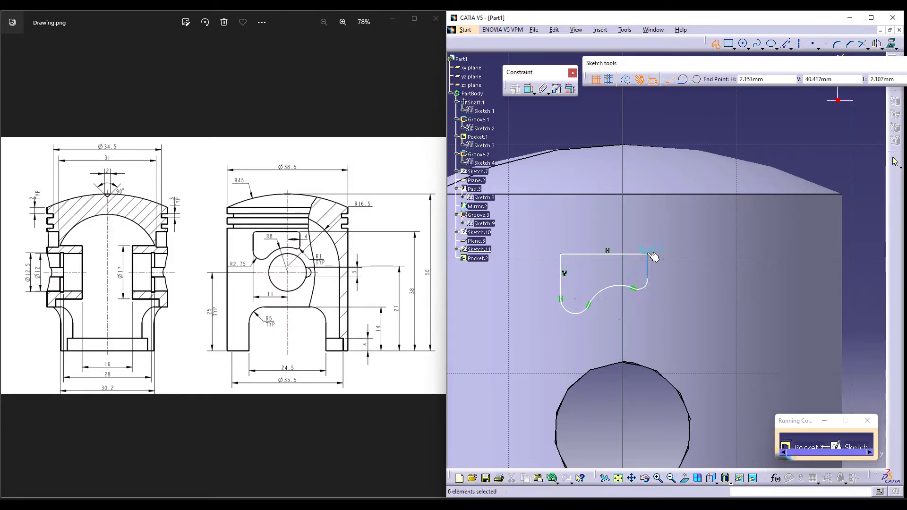
double_click(648, 254)
click(829, 453)
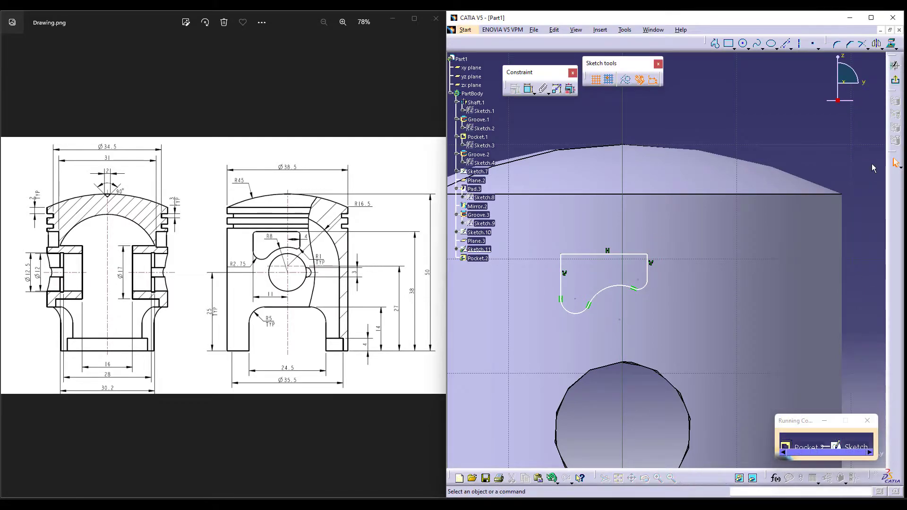
Draw an infinite vertical line through the sketch origin as the profile's centre reference.
middle_drag(800, 159, 807, 245)
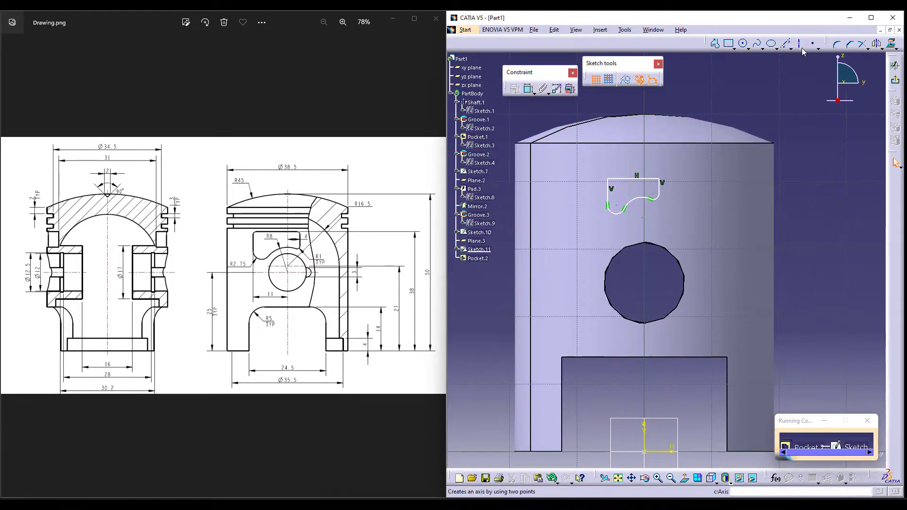
click(787, 45)
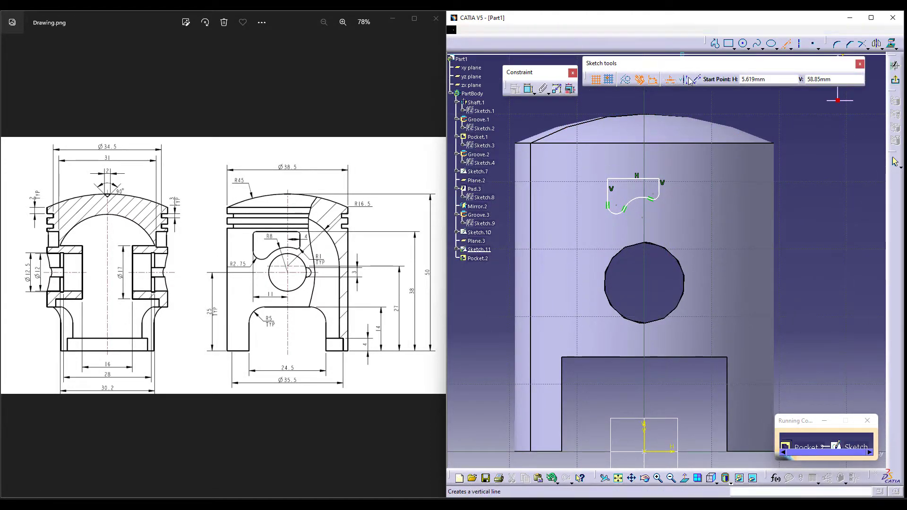
click(645, 452)
click(845, 267)
Dimension the distance from the vertical centre line to the profile's short right edge as 4 mm.
middle_drag(718, 351, 709, 264)
middle_drag(703, 307, 732, 445)
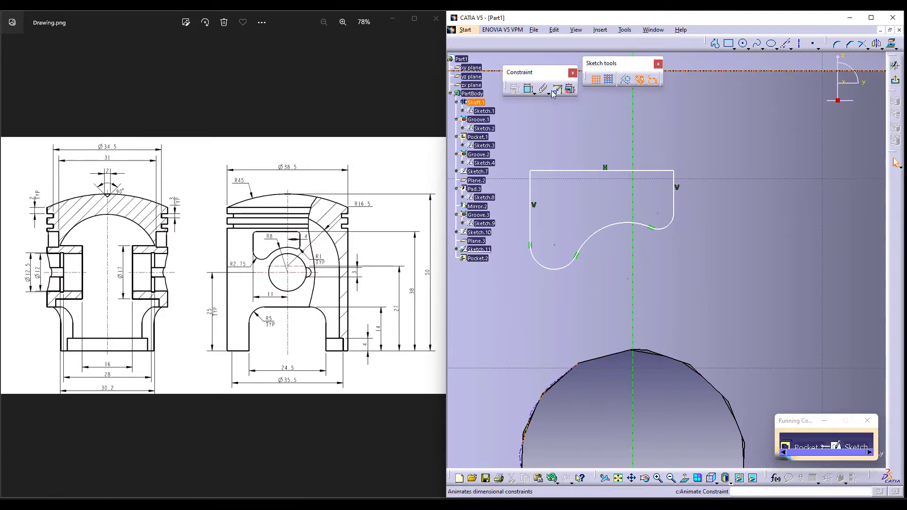
click(530, 90)
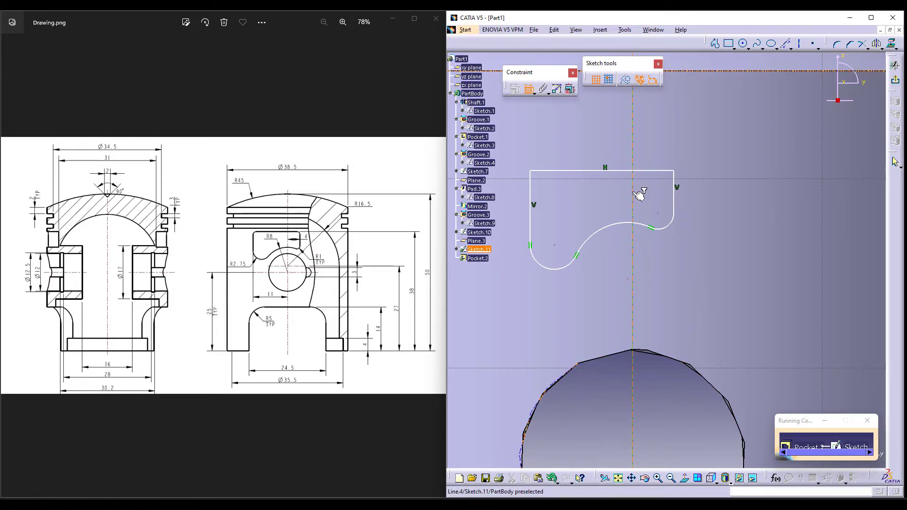
click(675, 195)
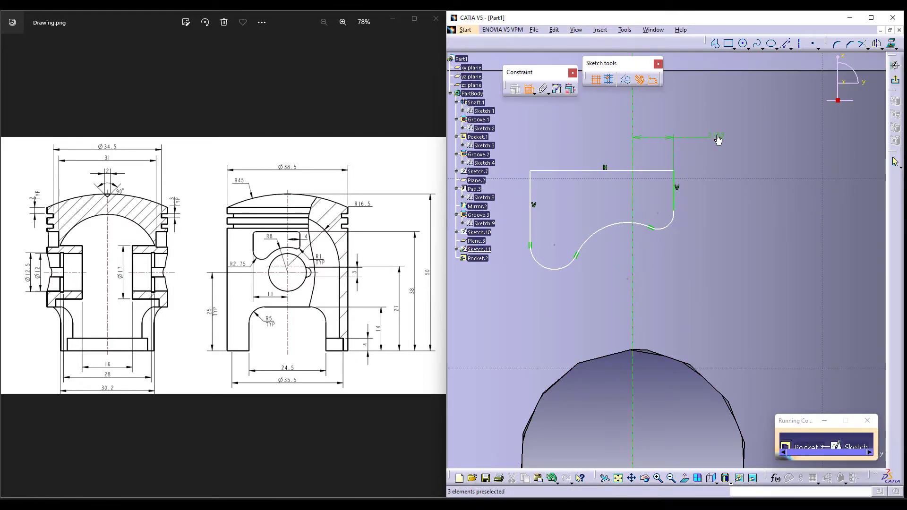
double_click(718, 139)
text(4)
key(Return)
Dimension the distance from the vertical centre line to the profile's left edge as 11 mm.
ctrl+middle_drag(677, 258, 667, 328)
middle_drag(652, 285, 647, 258)
click(640, 258)
double_click(618, 372)
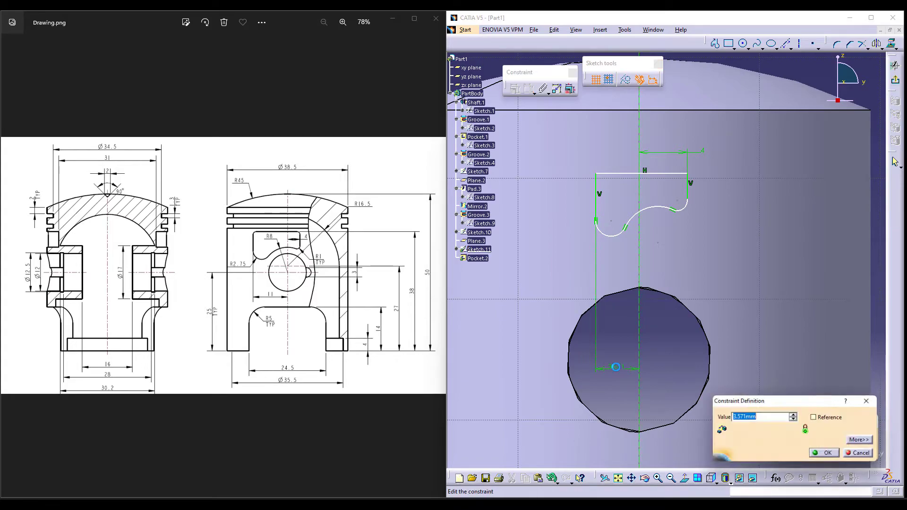
text(11)
key(Return)
Dimension the radius of the small arc at the profile's right end as 1 mm.
mouse_move(625, 351)
middle_down()
mouse_move(642, 346)
mouse_move(645, 360)
middle_up()
click(700, 211)
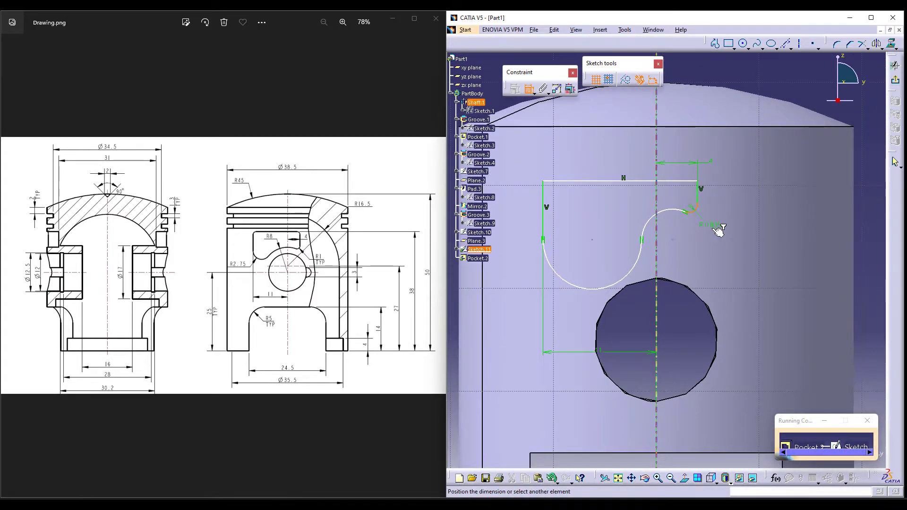
click(707, 224)
click(694, 328)
double_click(694, 327)
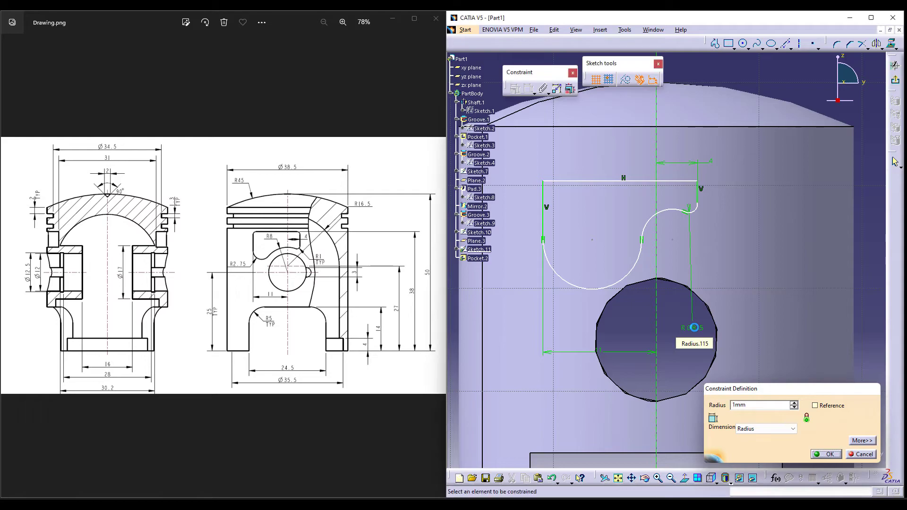
key(Return)
Dimension the radius of the arc at the profile's lower left as 2.75 mm.
click(625, 301)
click(631, 325)
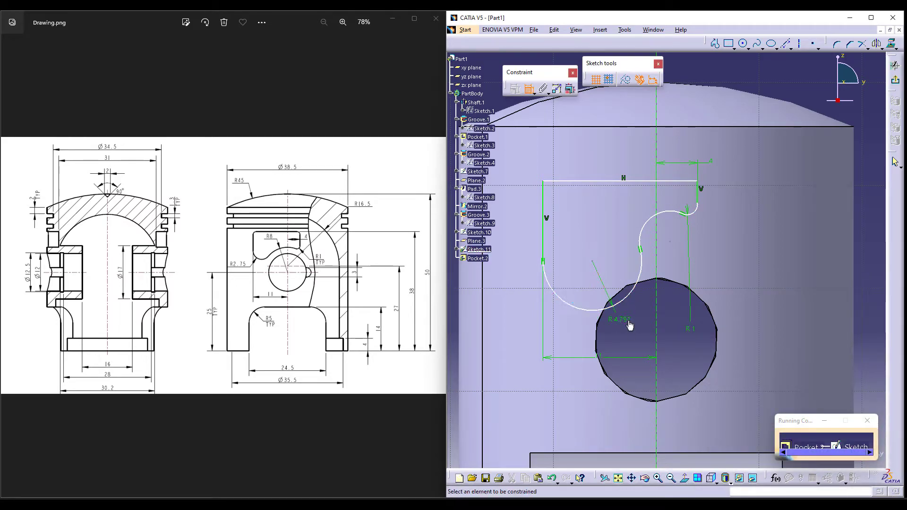
double_click(627, 320)
text(2.75mm)
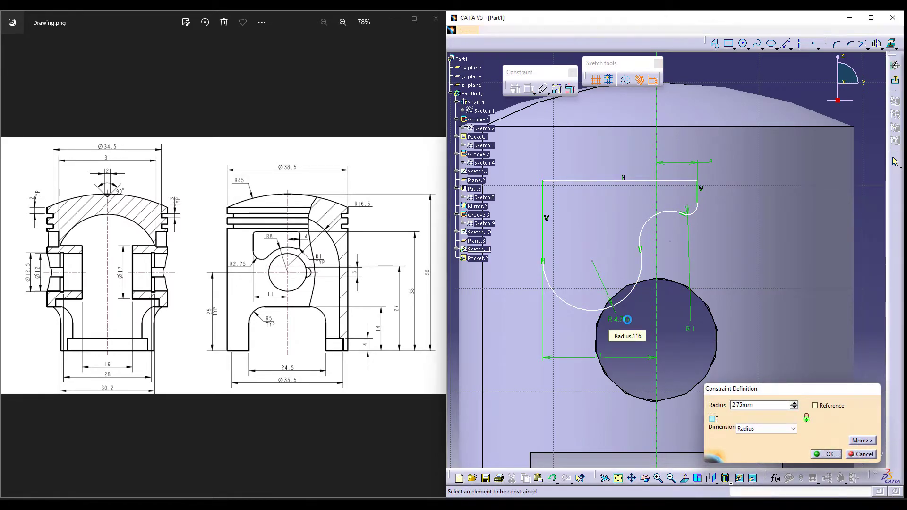
key(Return)
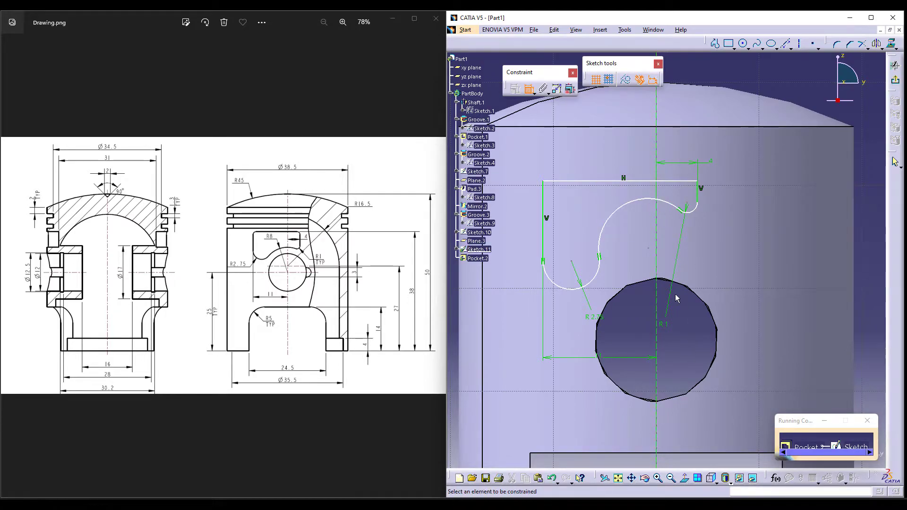
Make the profile's middle arc concentric with the circular edge of the pin bore.
click(629, 210)
click(635, 284)
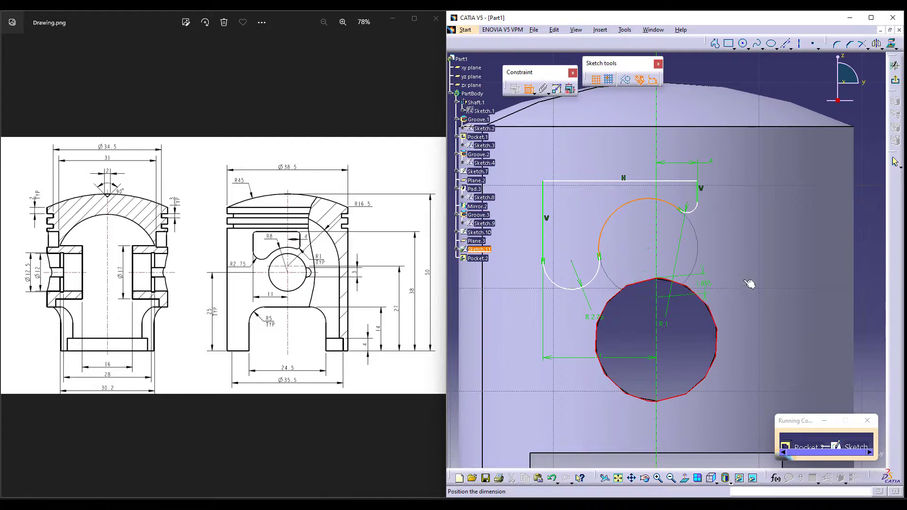
right_click(778, 235)
click(832, 325)
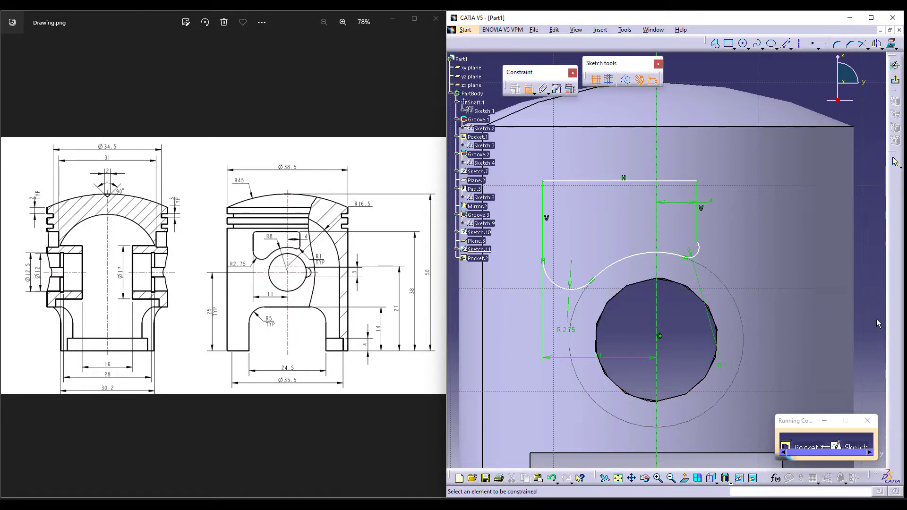
Dimension the height of the profile's top edge above the piston base as 38 mm.
mouse_move(674, 293)
ctrl+middle_down()
mouse_move(702, 338)
mouse_move(692, 308)
ctrl+middle_up()
click(733, 408)
click(645, 181)
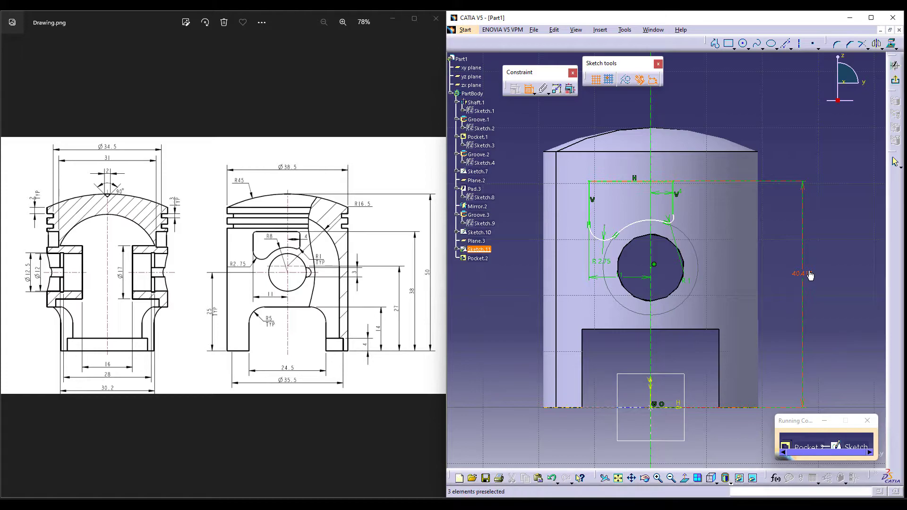
double_click(811, 276)
text(38)
key(Return)
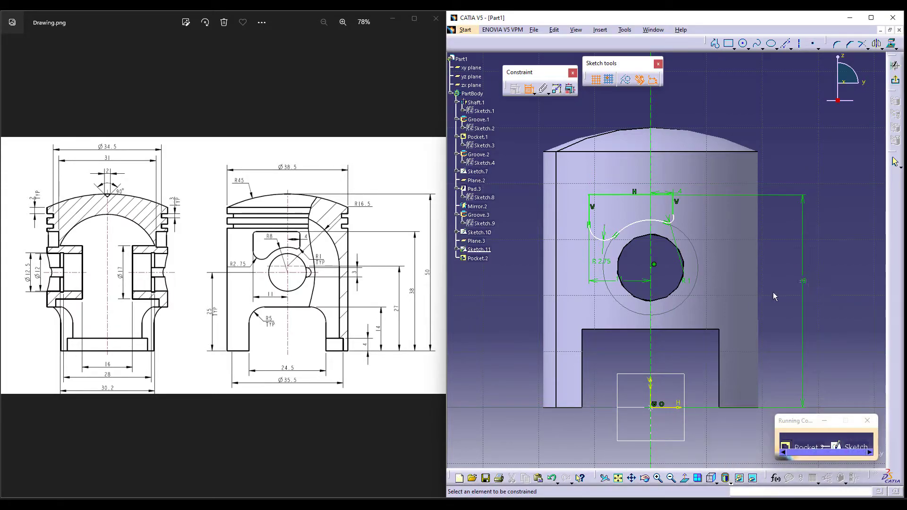
Add a tangency constraint between the profile's right vertical edge and the small adjoining arc.
mouse_move(798, 372)
ctrl+middle_down()
mouse_move(819, 324)
mouse_move(836, 404)
ctrl+middle_up()
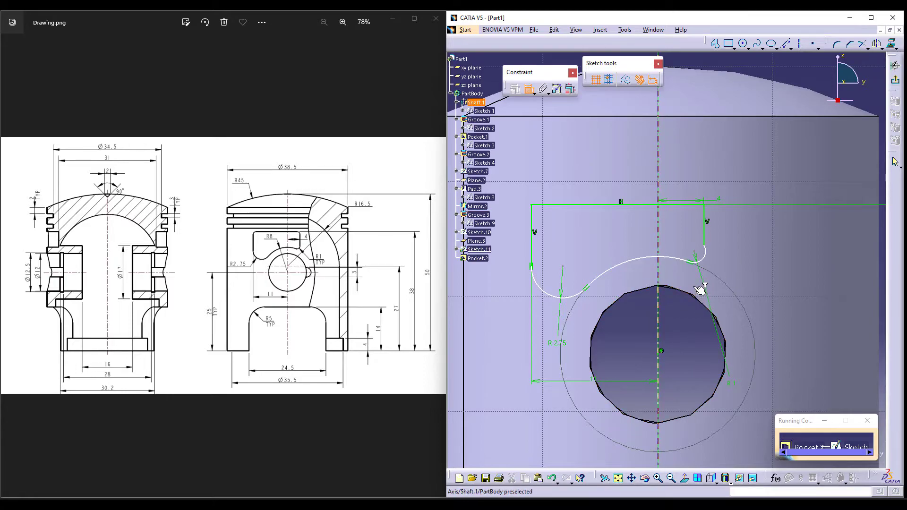
click(529, 90)
click(705, 238)
right_click(741, 232)
click(767, 292)
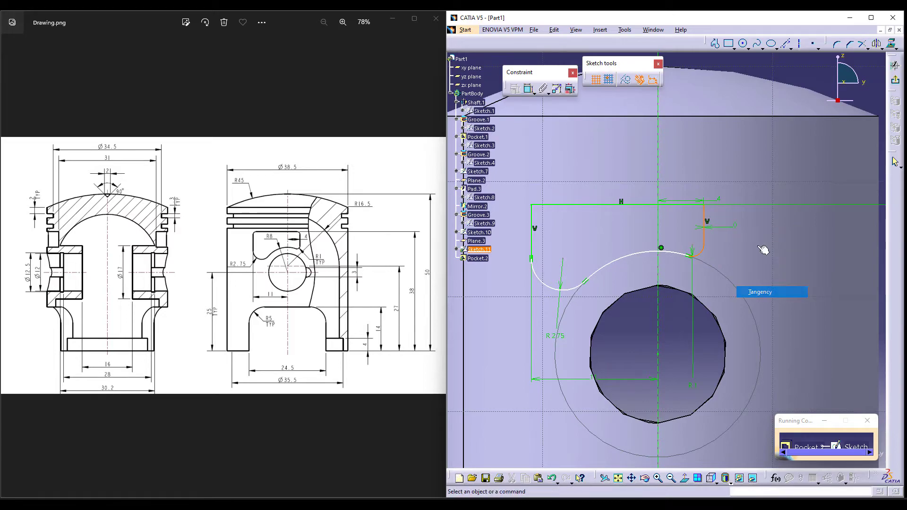
Dimension the radius of the profile's middle arc above the pin bore as 8 mm.
click(625, 258)
click(529, 89)
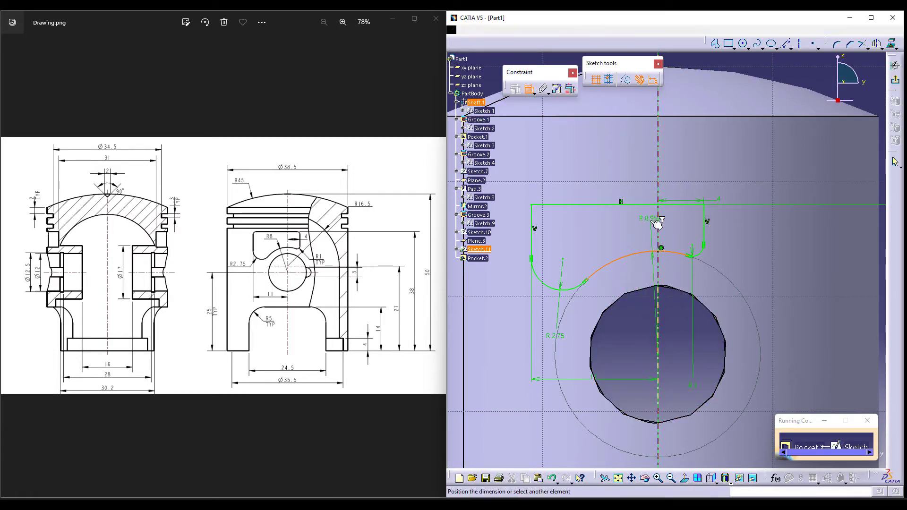
ctrl+middle_drag(562, 160, 589, 184)
click(581, 156)
double_click(580, 157)
text(8mm)
key(Return)
Round the profile's upper left corner with a corner fillet.
mouse_move(611, 264)
ctrl+middle_down()
mouse_move(611, 221)
mouse_move(757, 221)
ctrl+middle_up()
click(836, 45)
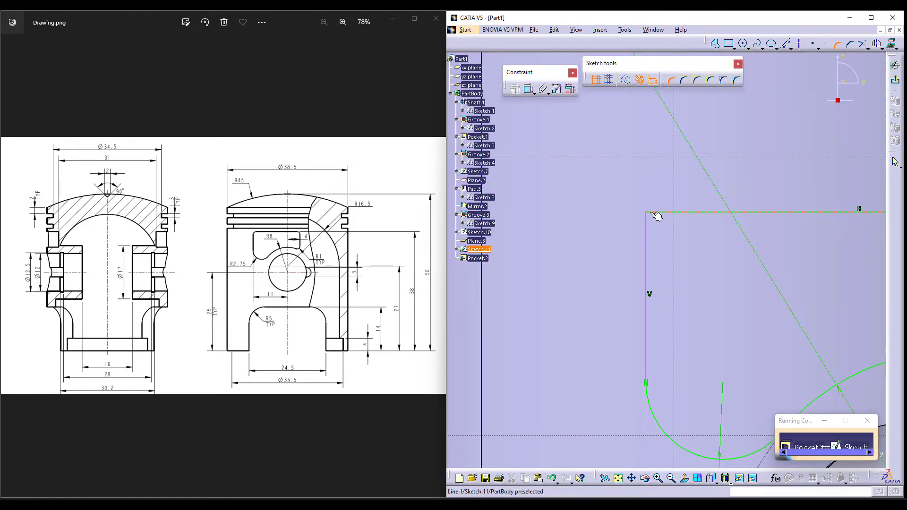
click(650, 214)
click(664, 234)
double_click(671, 232)
key(Return)
ctrl+middle_drag(695, 187, 683, 366)
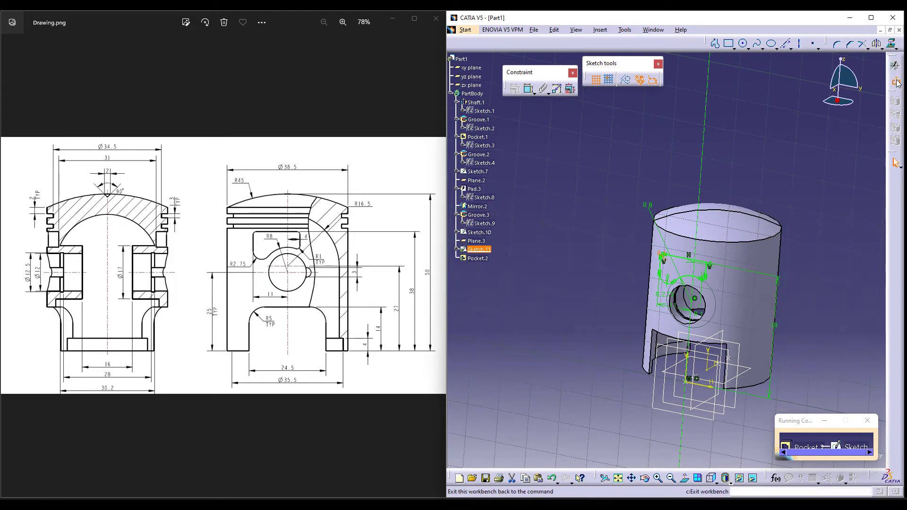
Leave the sketch and cut the profile as a pocket up to the next face of the piston wall.
click(896, 83)
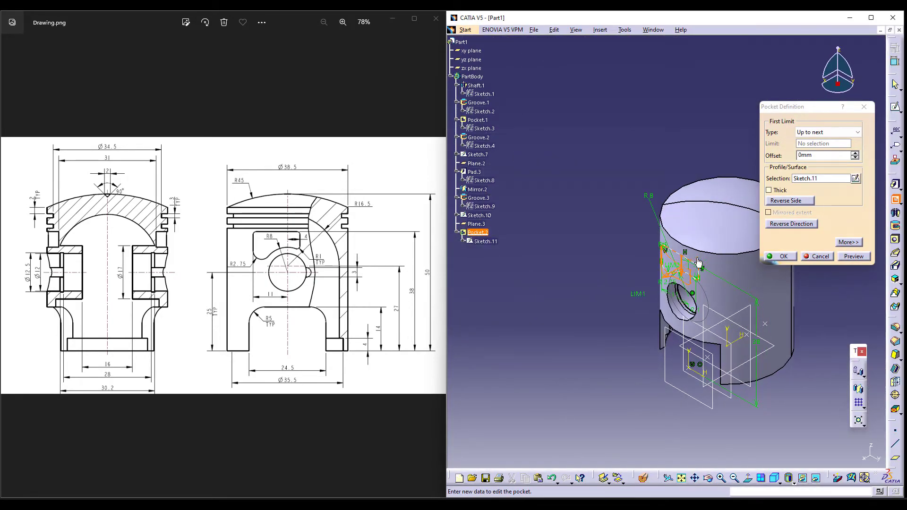
click(783, 257)
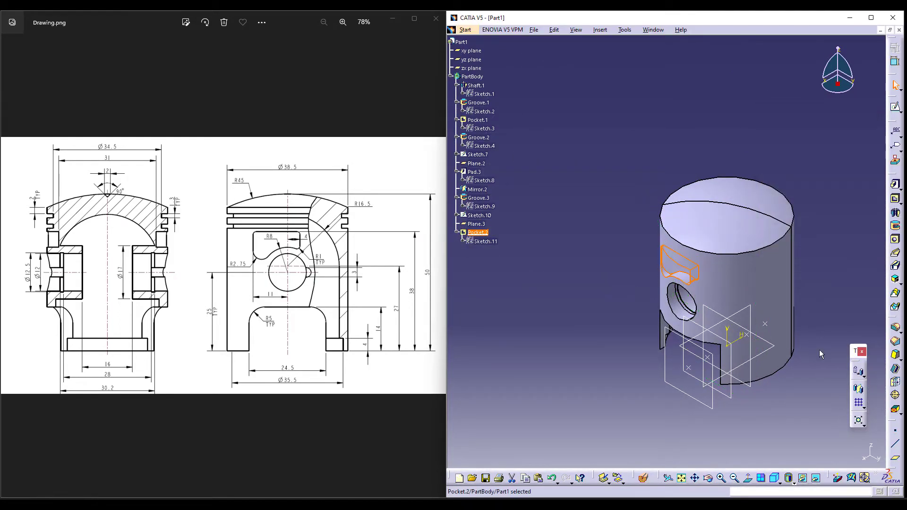
middle_drag(689, 416, 738, 380)
Mirror the new pocket about the yz plane onto the opposite side of the piston.
click(481, 234)
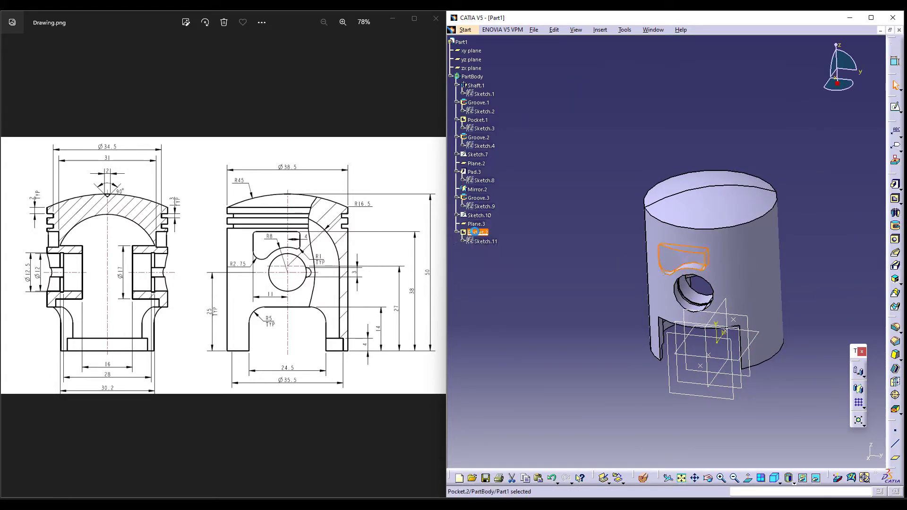
click(858, 390)
middle_drag(716, 364, 641, 393)
middle_drag(706, 198, 733, 395)
click(733, 395)
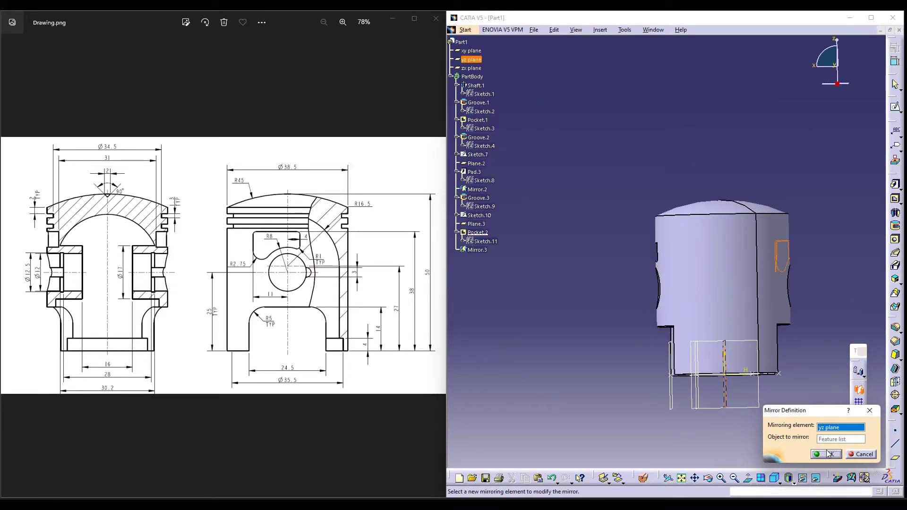
click(826, 454)
middle_drag(784, 215, 667, 230)
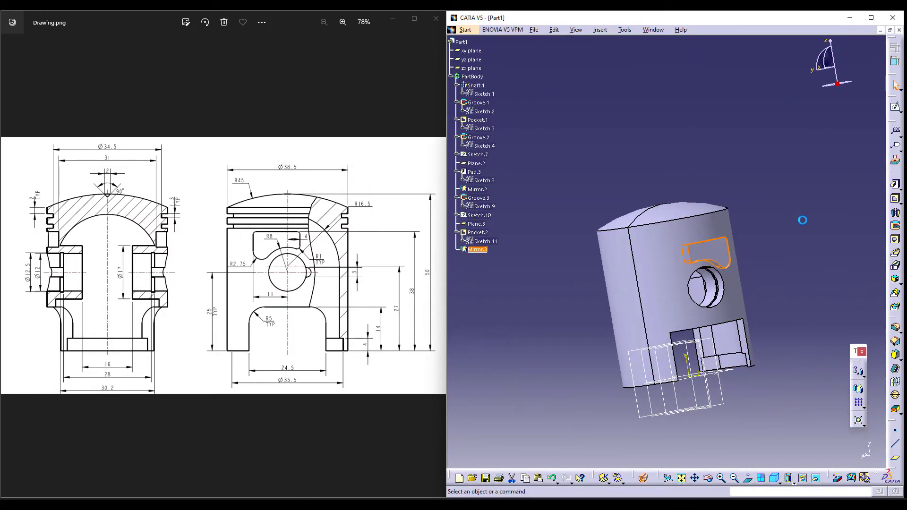
click(802, 221)
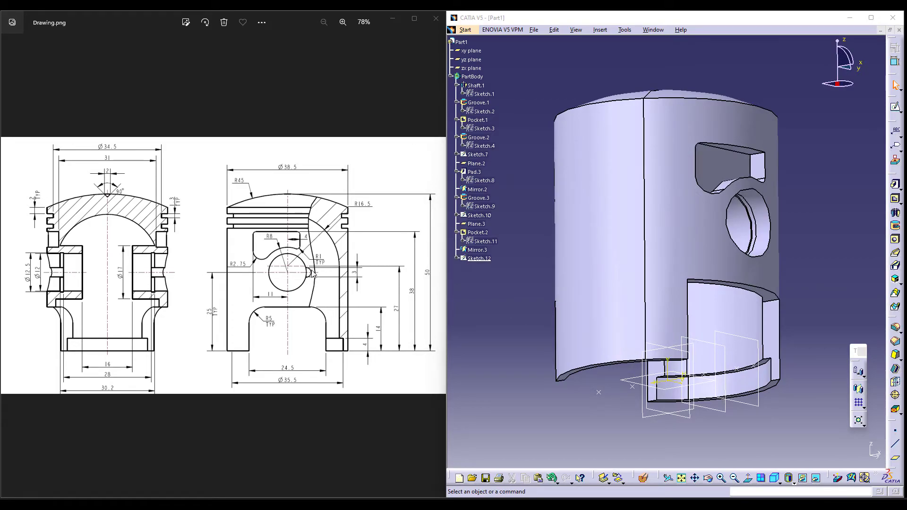
Create a plane offset from the yz plane by 38.5/2 mm.
click(775, 480)
click(896, 458)
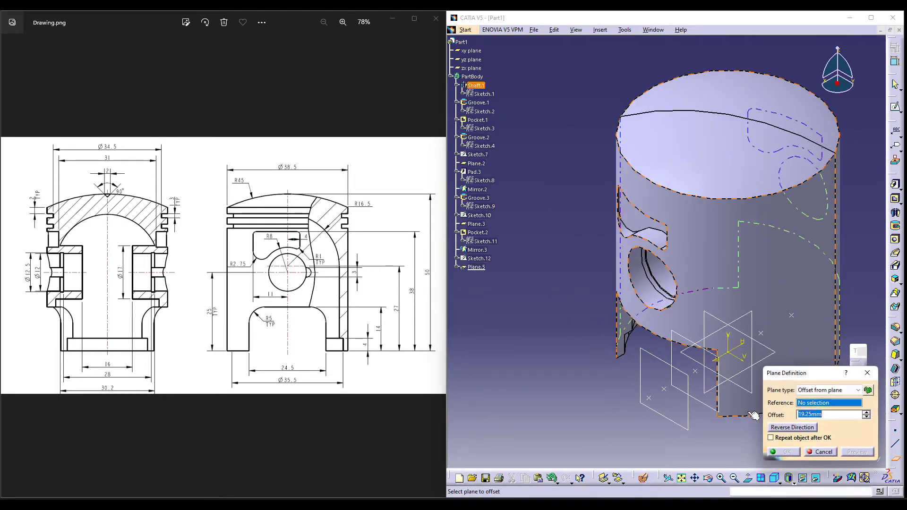
middle_drag(723, 412, 703, 409)
click(659, 390)
click(816, 414)
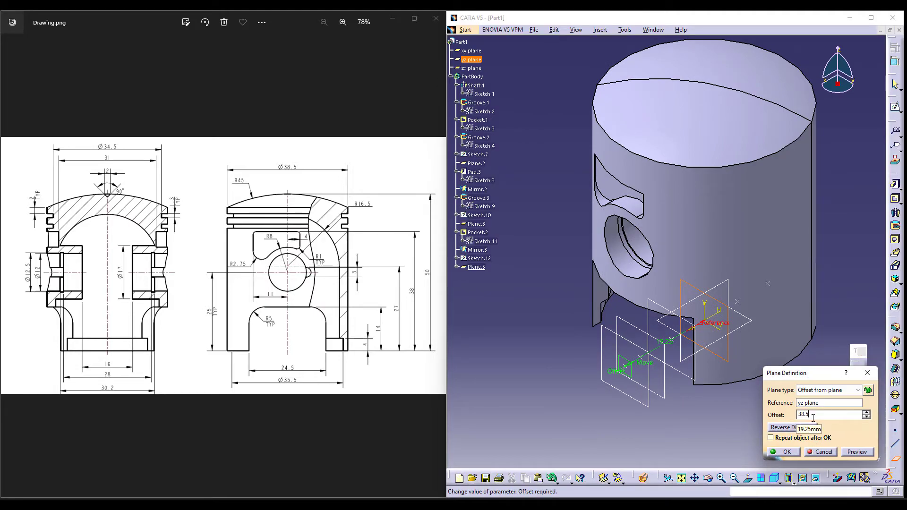
text(38.5/2)
key(Return)
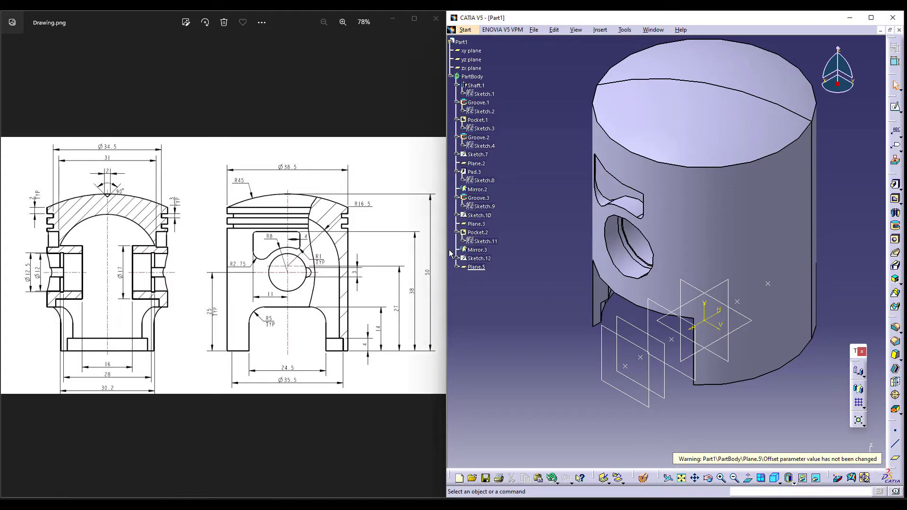
Start a pocket sketch on the new offset plane and project the circular edge of the pin bore into it.
click(858, 177)
click(484, 269)
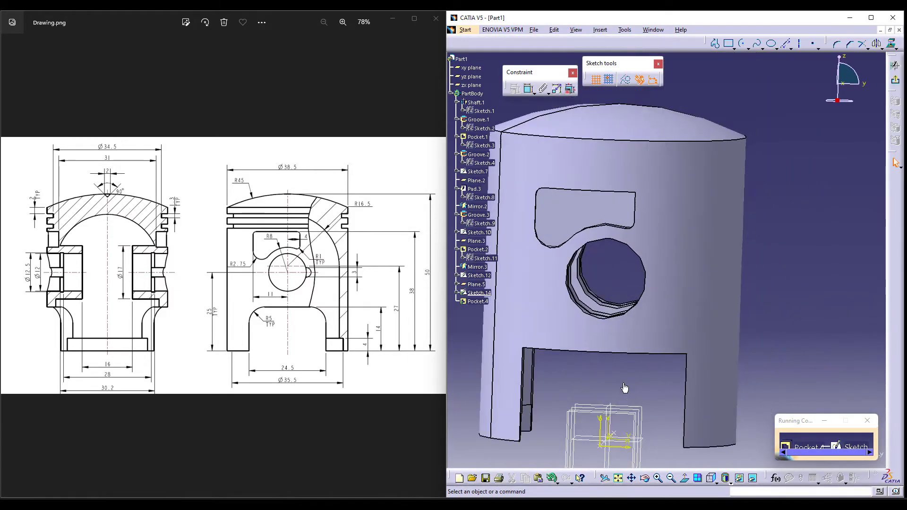
click(625, 354)
click(892, 45)
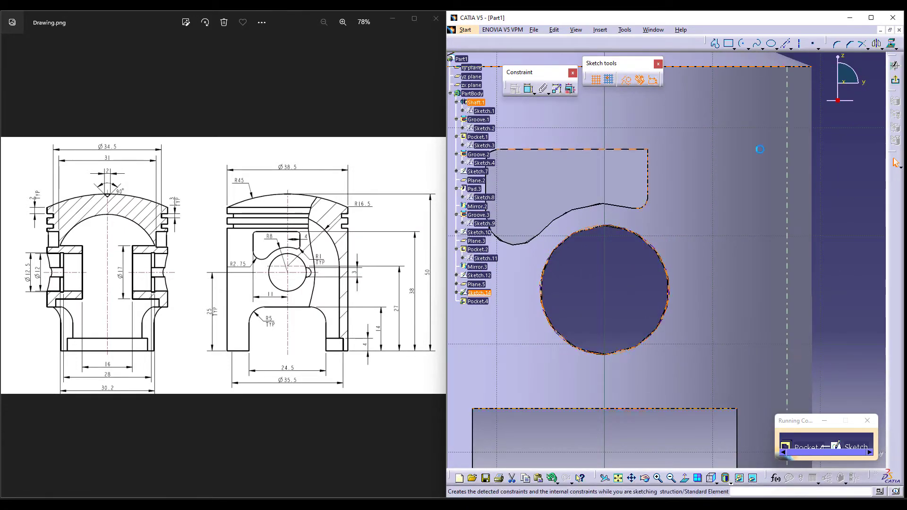
Draw infinite vertical and horizontal lines through the centre of the pin bore.
click(786, 44)
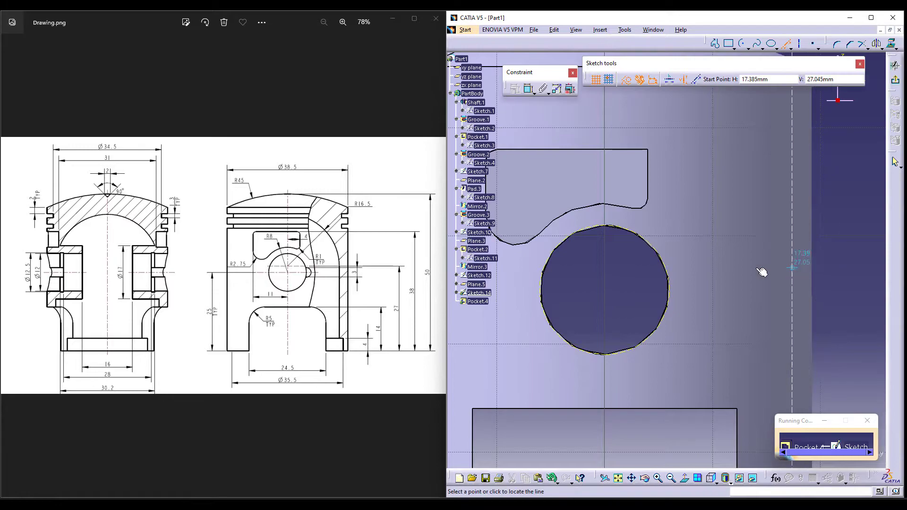
click(608, 294)
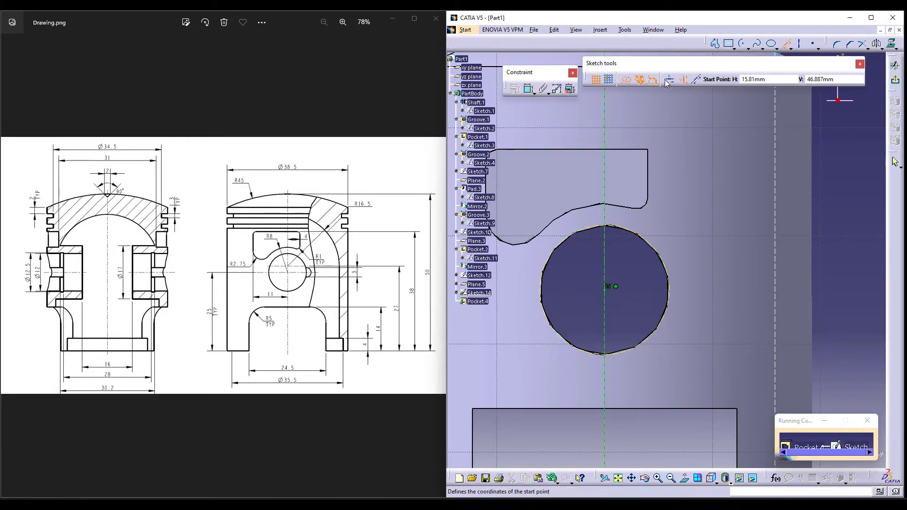
click(609, 290)
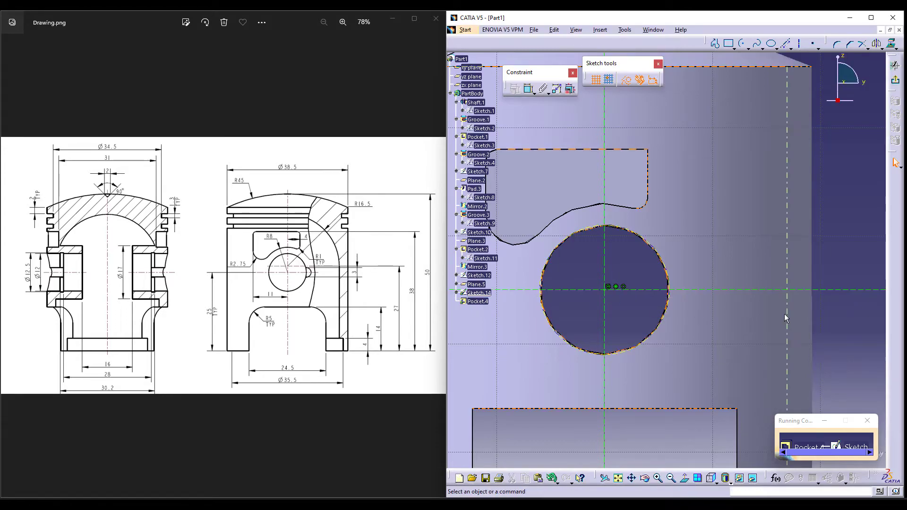
Draw an arc of about 2.1 mm radius centred where the horizontal line meets the bore's right edge, bulging outward.
click(743, 43)
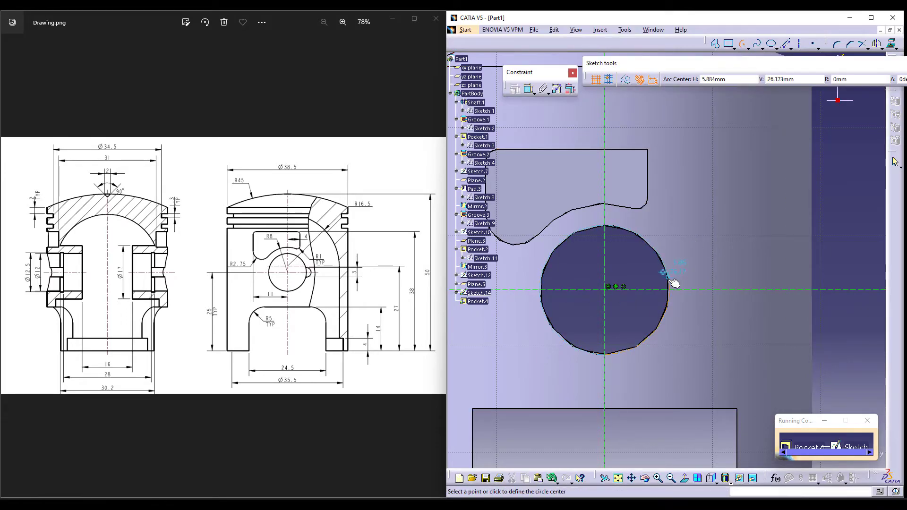
click(675, 294)
click(672, 273)
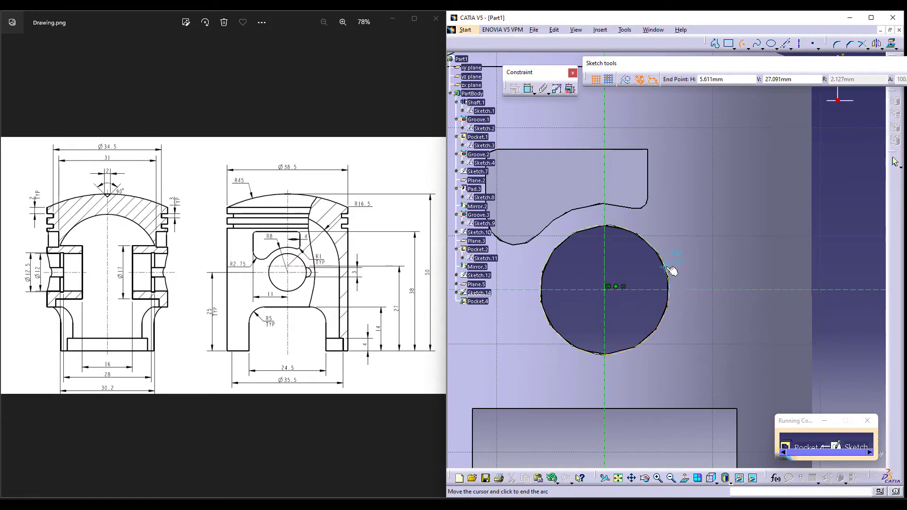
click(668, 310)
ctrl+middle_drag(838, 279, 838, 250)
click(741, 45)
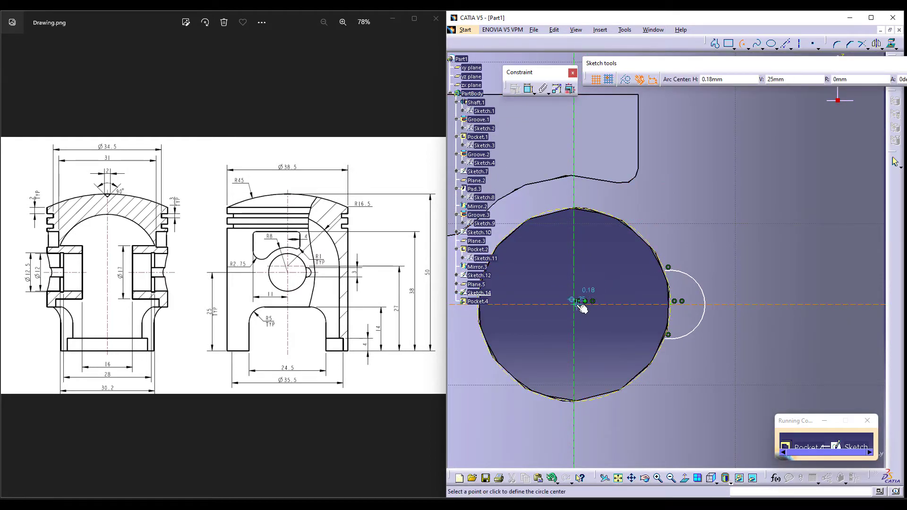
click(669, 279)
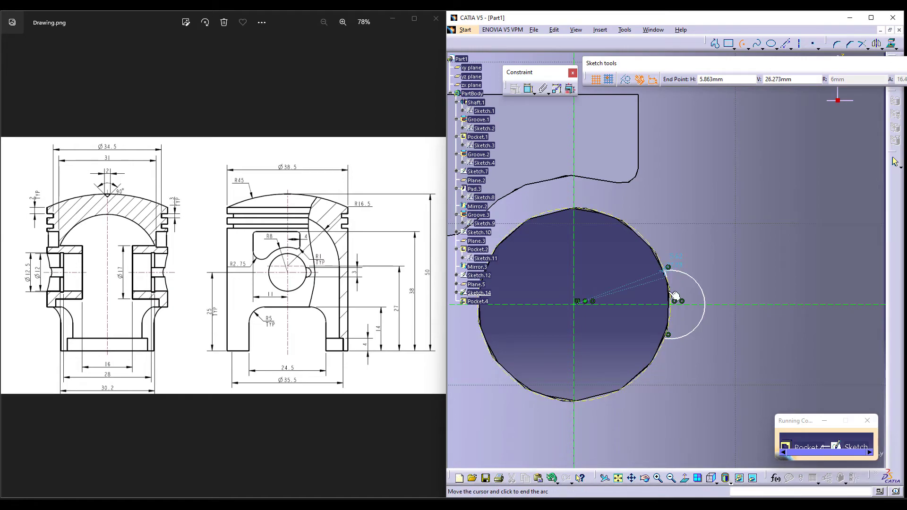
click(894, 161)
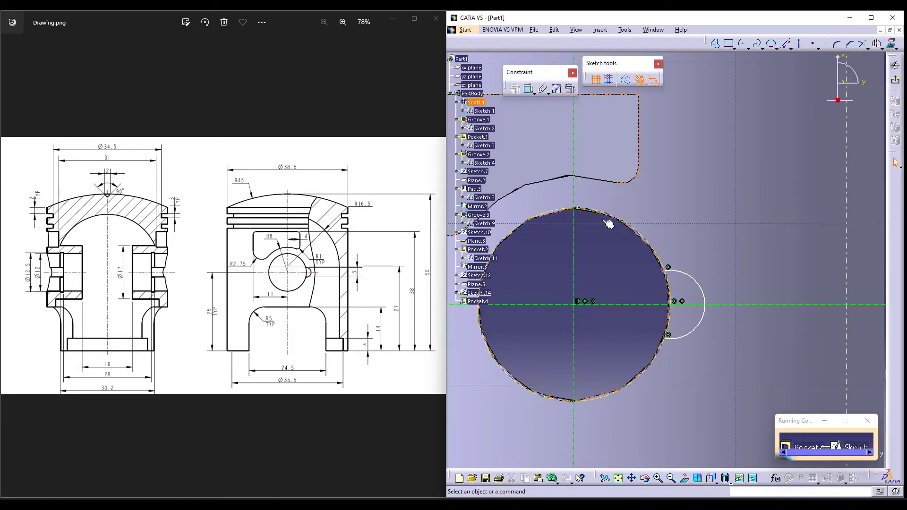
Close the small arc profile with a second arc centred on the bore centre, joining the first arc's two endpoints.
click(740, 45)
click(575, 301)
click(668, 268)
click(666, 338)
ctrl+middle_drag(642, 254, 661, 290)
click(816, 279)
click(529, 90)
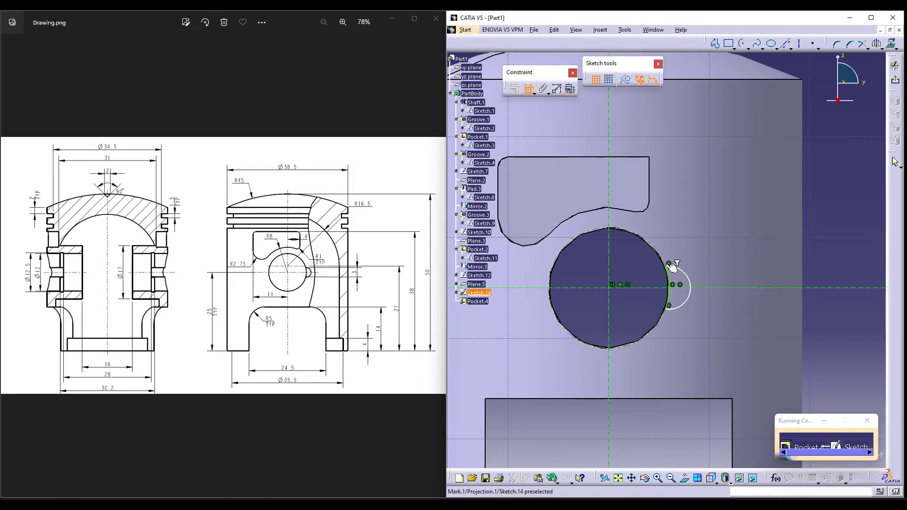
click(670, 265)
ctrl+middle_drag(704, 274, 699, 189)
key(Escape)
Dimension the vertical distance between the small arc's two endpoints as 3 mm.
middle_drag(617, 336, 622, 209)
click(530, 91)
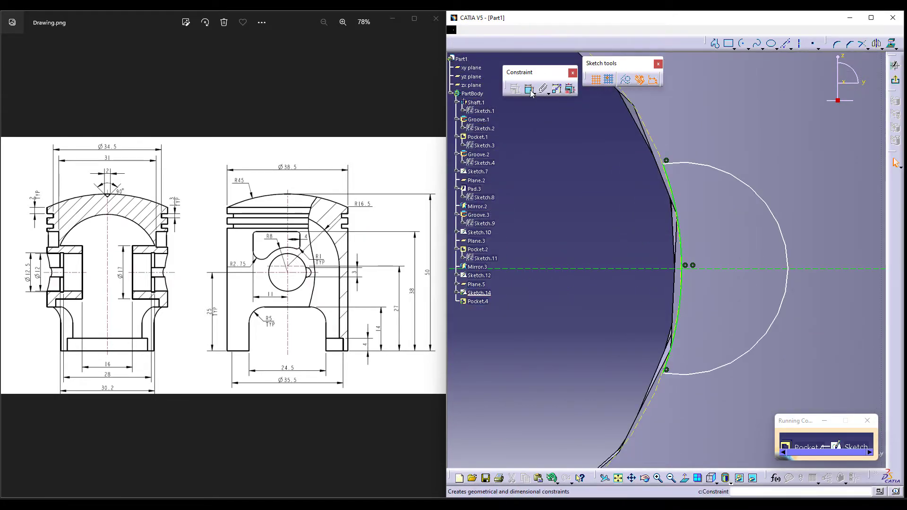
click(667, 162)
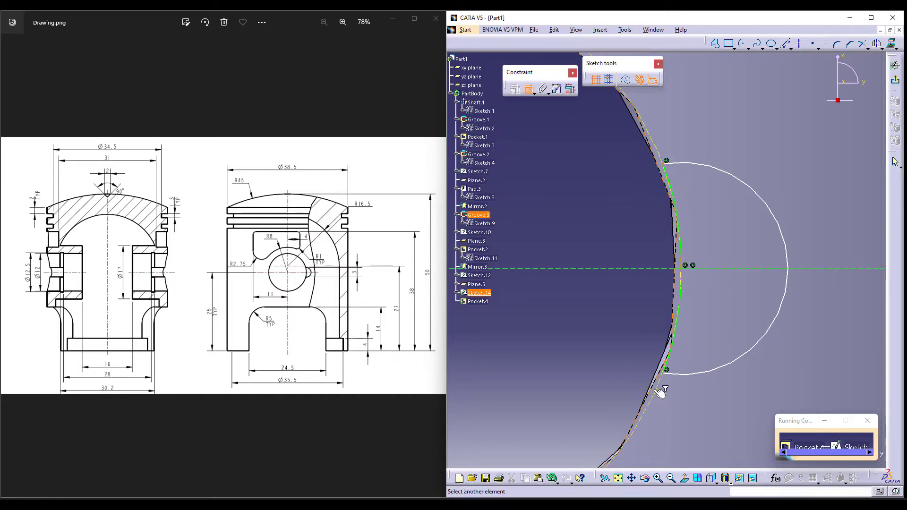
click(666, 370)
double_click(589, 289)
text(3)
key(Return)
Leave the sketch and cut the half-round notch as a pocket up to the flat face of the groove inside the pin bore.
click(892, 80)
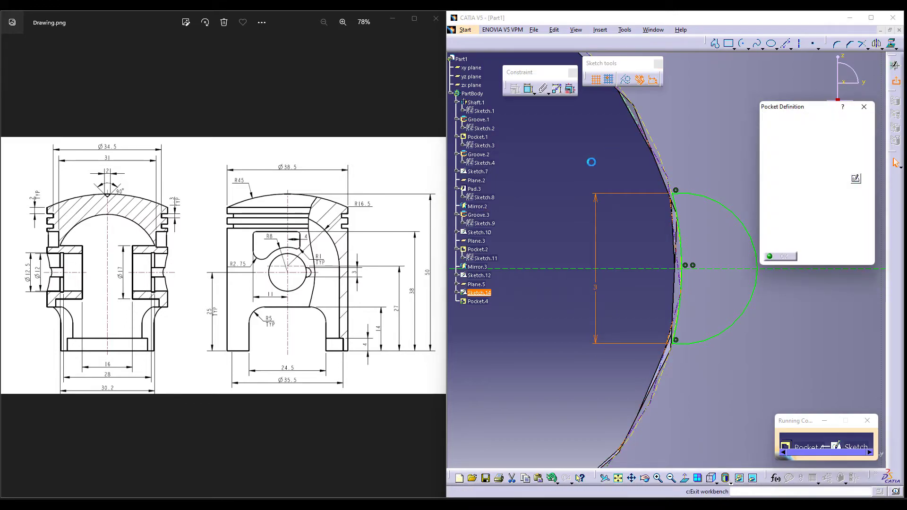
middle_drag(717, 263, 713, 161)
mouse_move(841, 156)
middle_down()
mouse_move(765, 199)
mouse_move(624, 324)
middle_up()
mouse_move(574, 360)
middle_down()
mouse_move(584, 344)
mouse_move(845, 292)
mouse_move(803, 289)
mouse_move(761, 315)
middle_up()
click(855, 256)
middle_drag(663, 360, 664, 340)
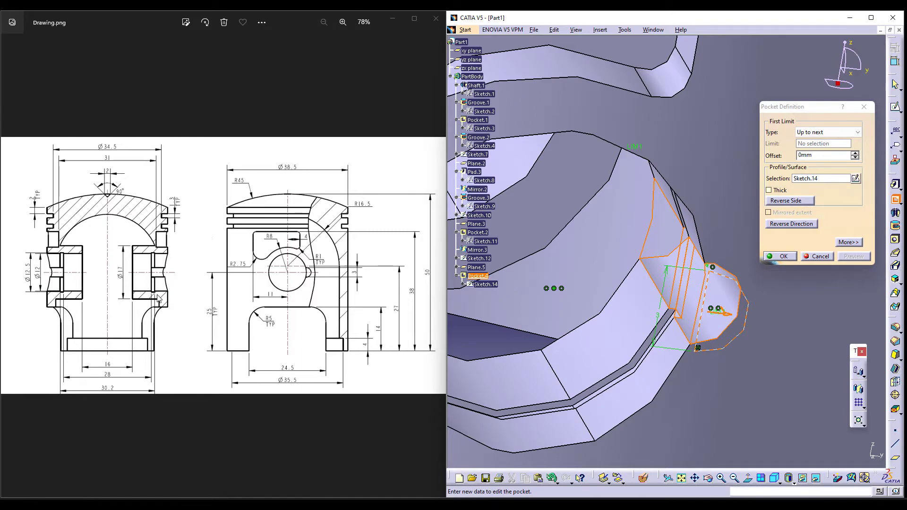
click(833, 132)
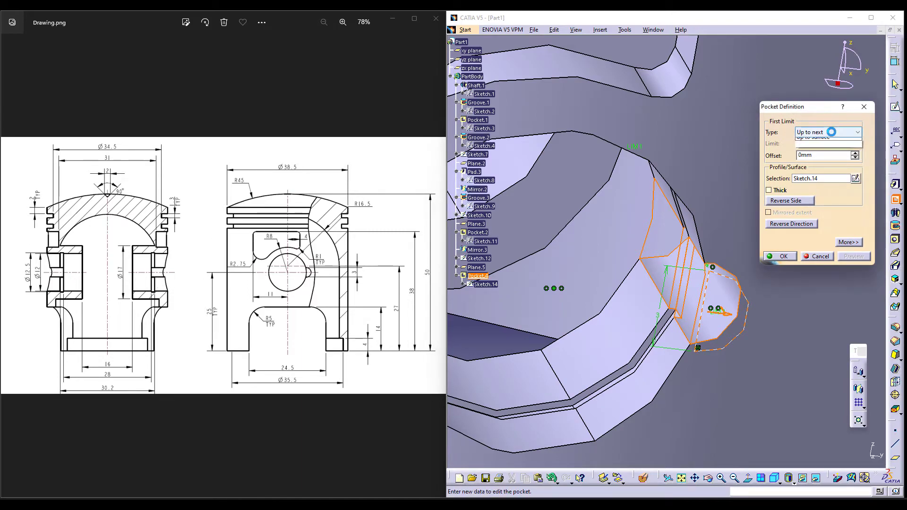
click(822, 162)
click(671, 324)
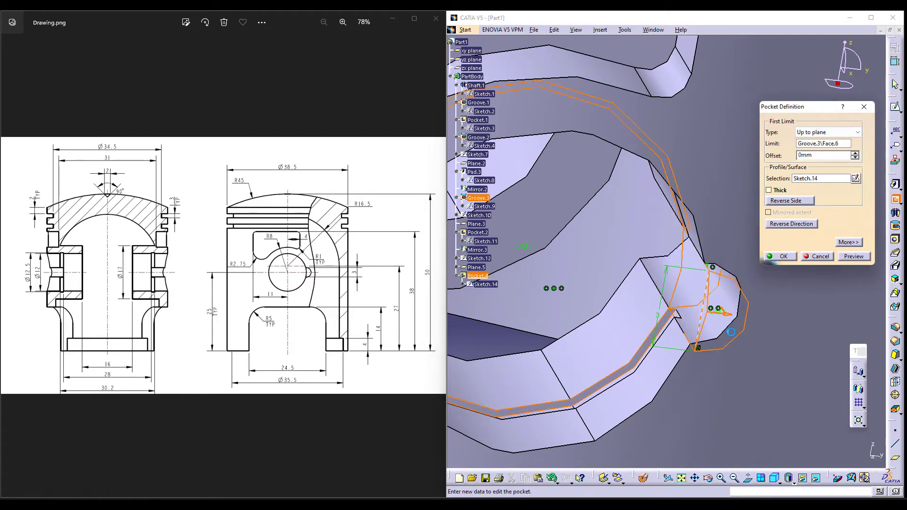
click(783, 256)
mouse_move(726, 349)
middle_down()
mouse_move(727, 381)
mouse_move(738, 351)
middle_up()
Mirror the half-round notch pocket about the yz plane.
click(859, 389)
click(705, 291)
middle_drag(713, 288, 609, 280)
middle_drag(780, 281, 691, 284)
middle_drag(763, 425, 643, 275)
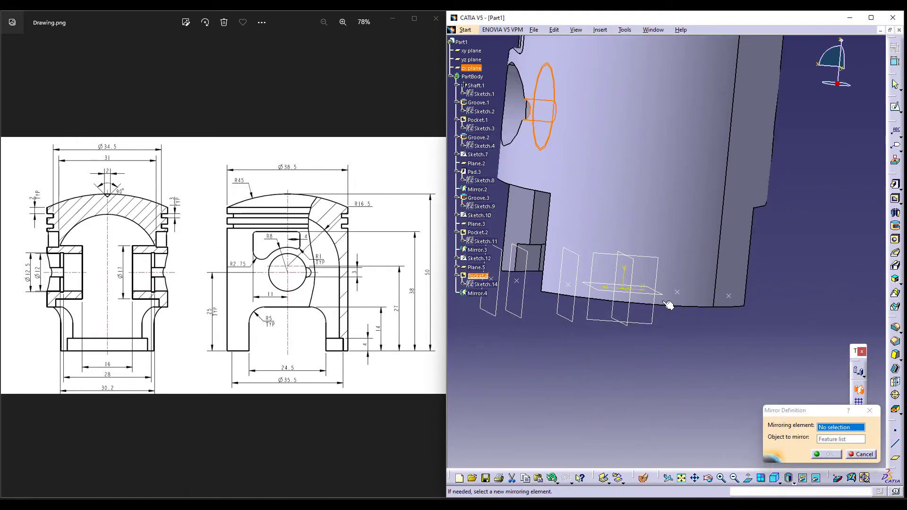
click(629, 315)
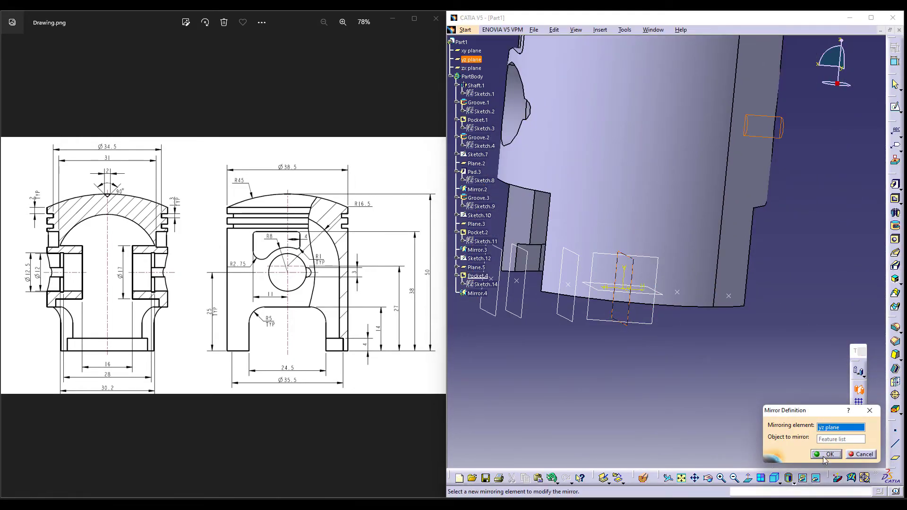
click(828, 454)
middle_drag(813, 193, 749, 267)
click(774, 478)
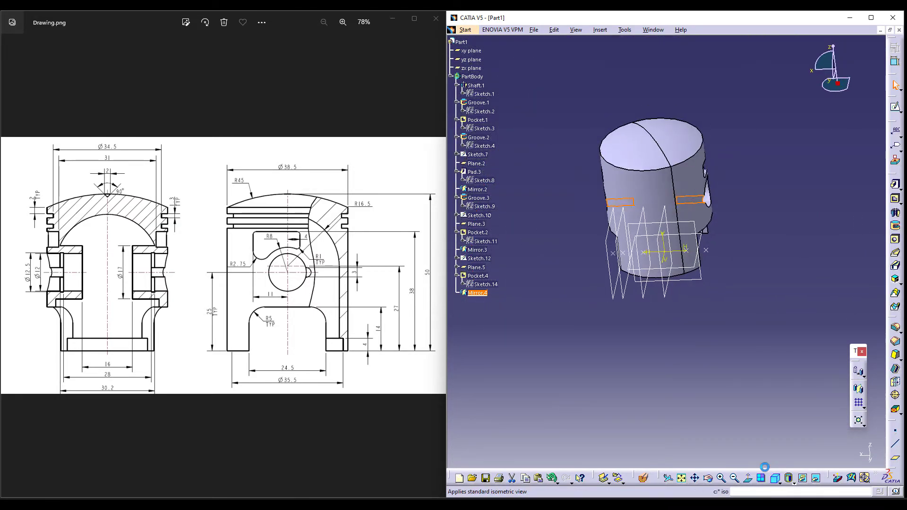
Delete the mirror of the half-round notch pocket.
right_click(478, 293)
click(516, 428)
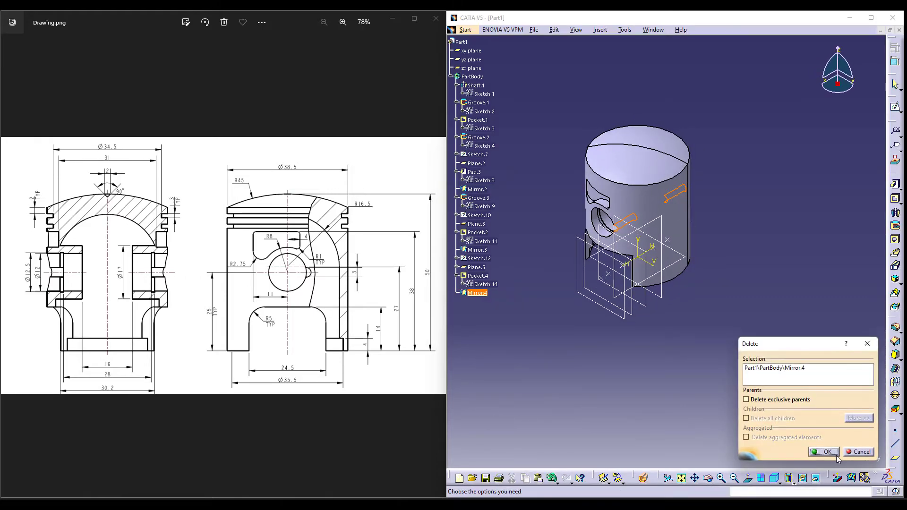
click(843, 474)
middle_drag(631, 355, 645, 235)
middle_drag(658, 349, 554, 321)
click(472, 273)
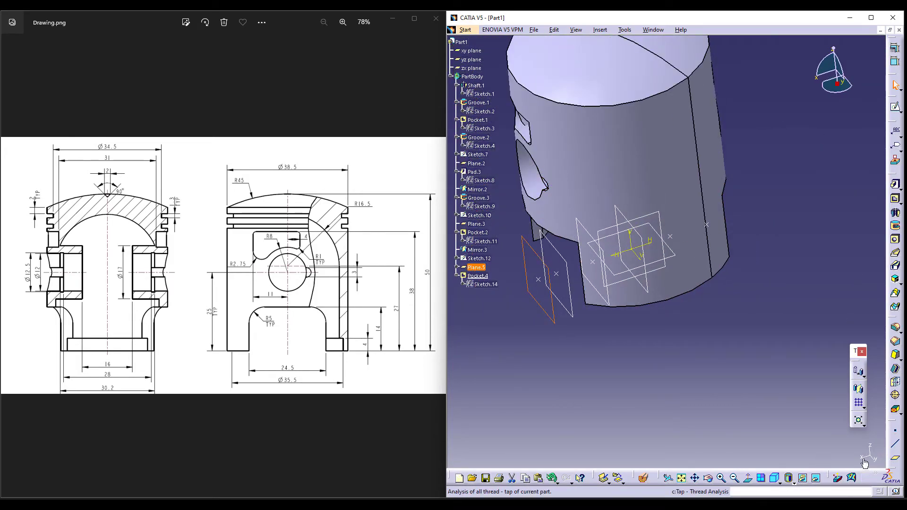
click(859, 390)
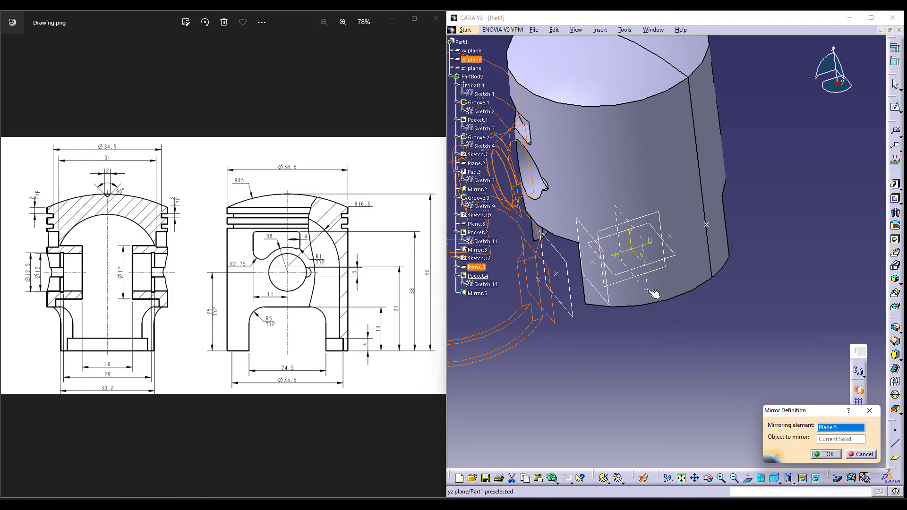
click(863, 455)
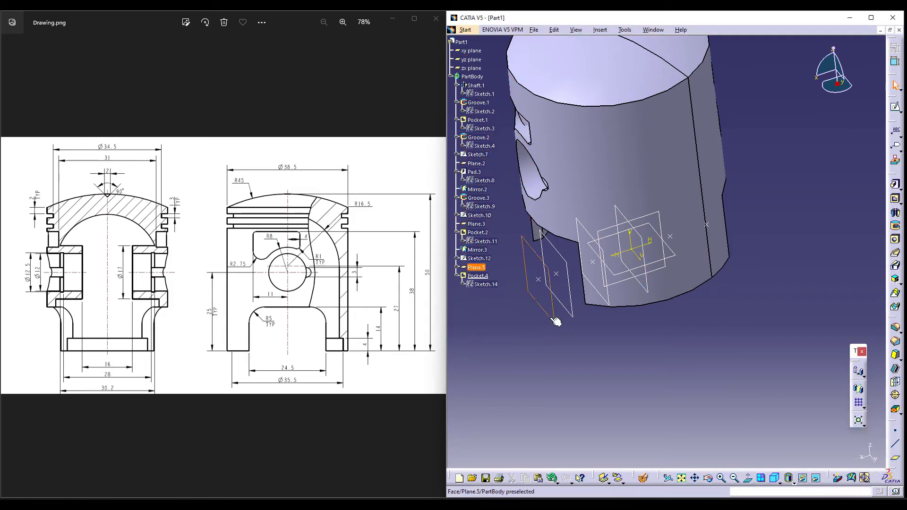
click(859, 390)
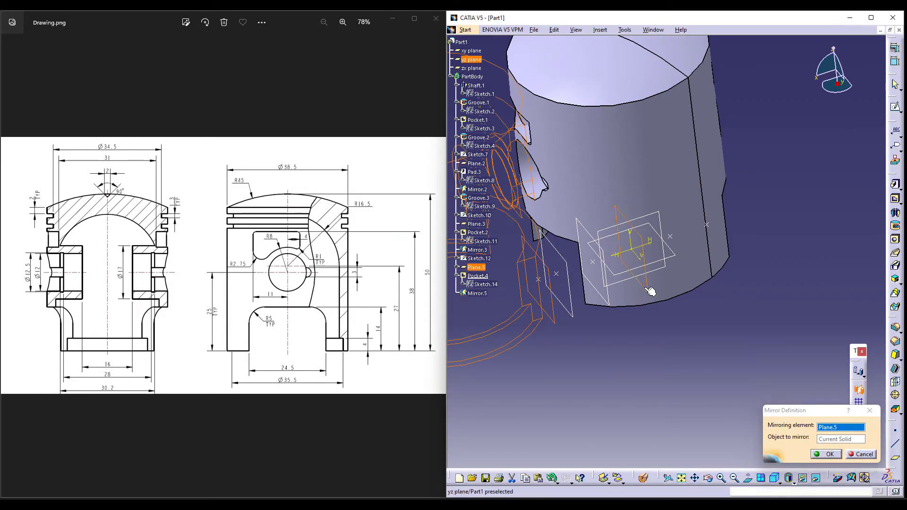
click(863, 454)
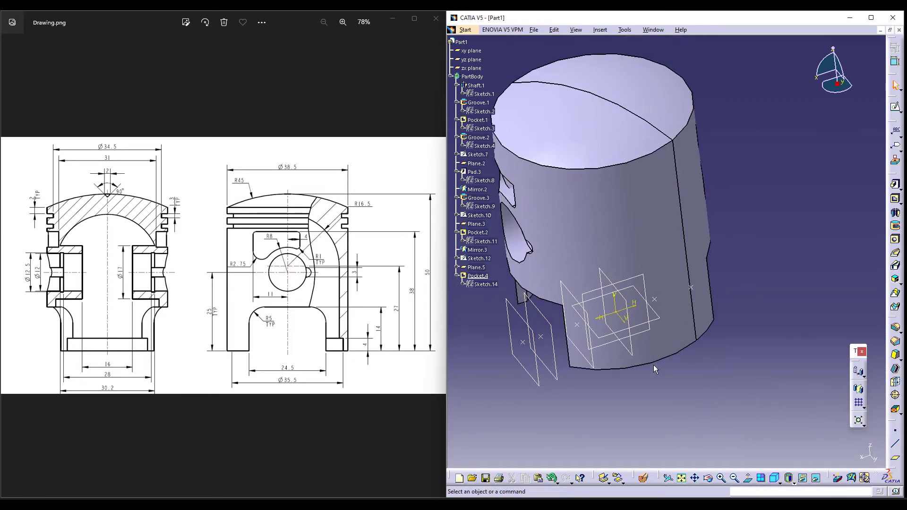
Create a plane offset from the yz plane on the piston's opposite side and start a pocket sketch on it.
click(636, 359)
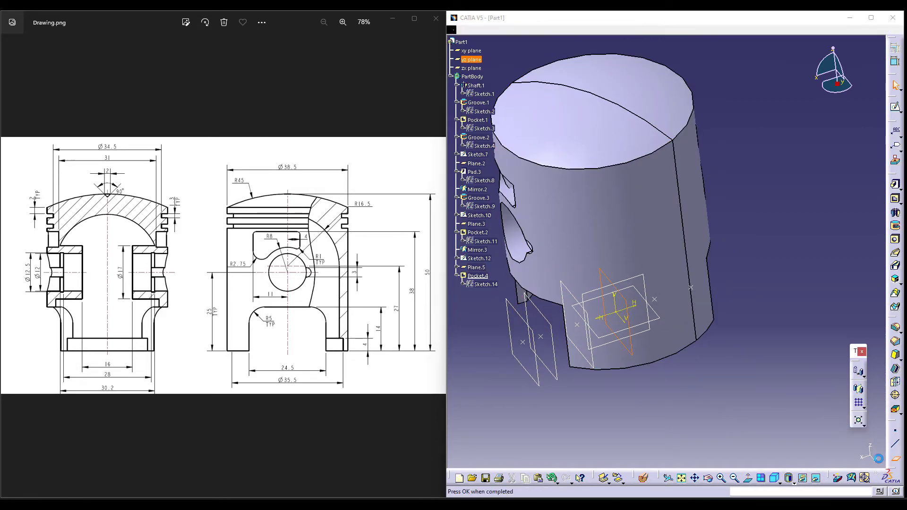
click(784, 451)
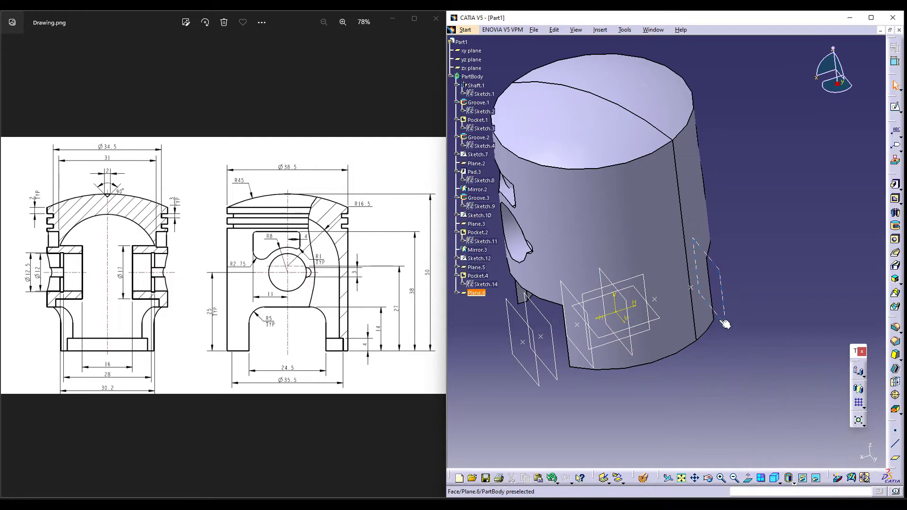
click(896, 199)
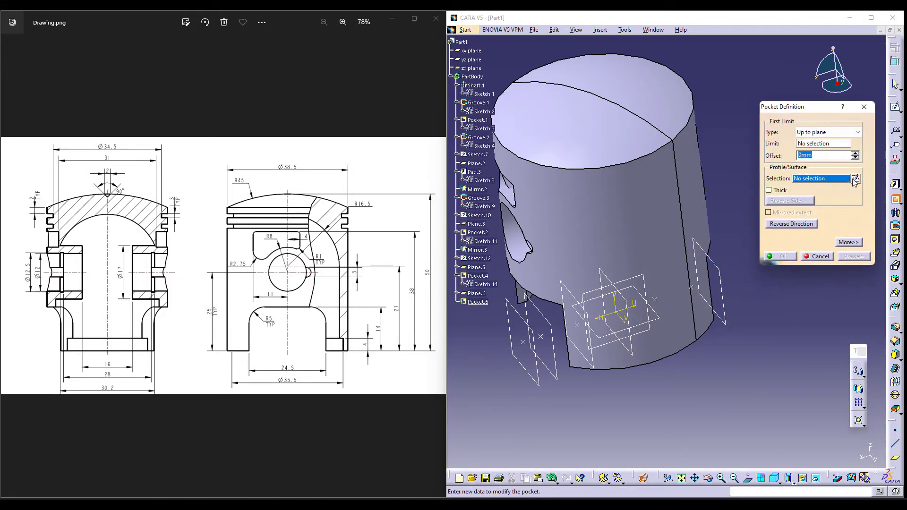
click(725, 323)
mouse_move(723, 274)
middle_down()
mouse_move(611, 451)
mouse_move(630, 358)
middle_up()
mouse_move(578, 465)
middle_down()
mouse_move(652, 312)
mouse_move(632, 263)
middle_up()
middle_drag(594, 340, 610, 307)
Project the half-round notch's arc and the pin bore's circular edge into the sketch.
click(892, 43)
click(654, 290)
click(578, 291)
middle_drag(585, 304, 634, 327)
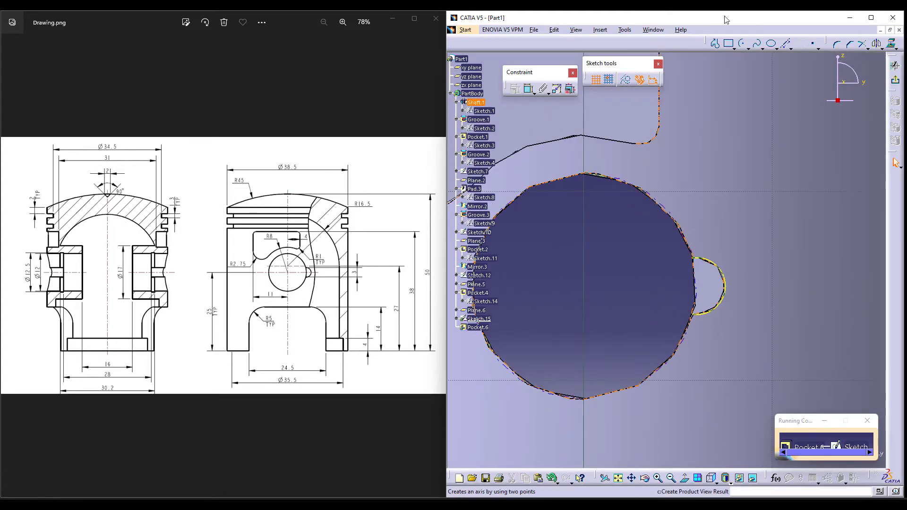
click(893, 44)
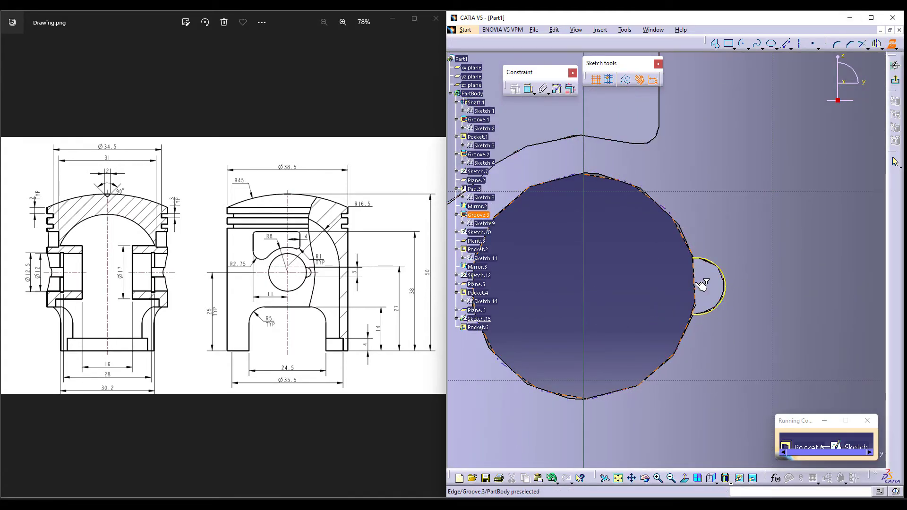
click(892, 65)
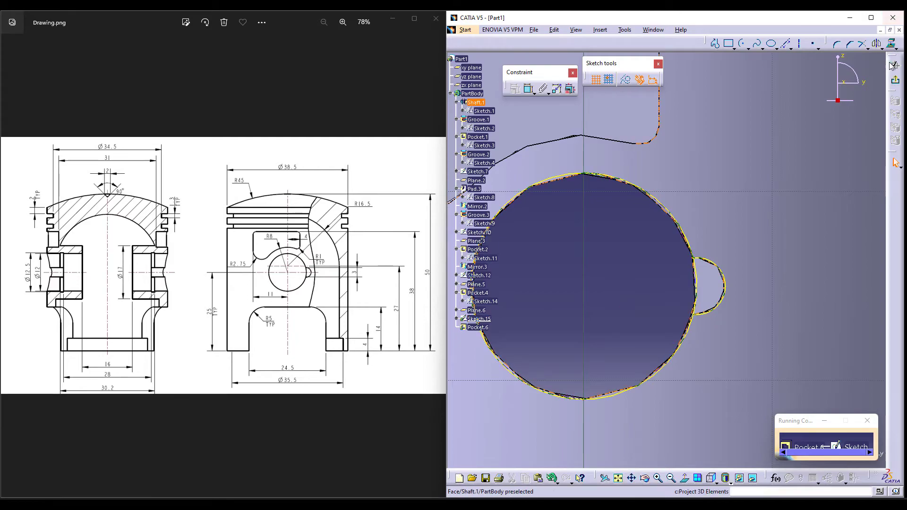
Trim the projected bore circle against the notch arc to leave a closed half-round profile.
click(862, 45)
click(692, 246)
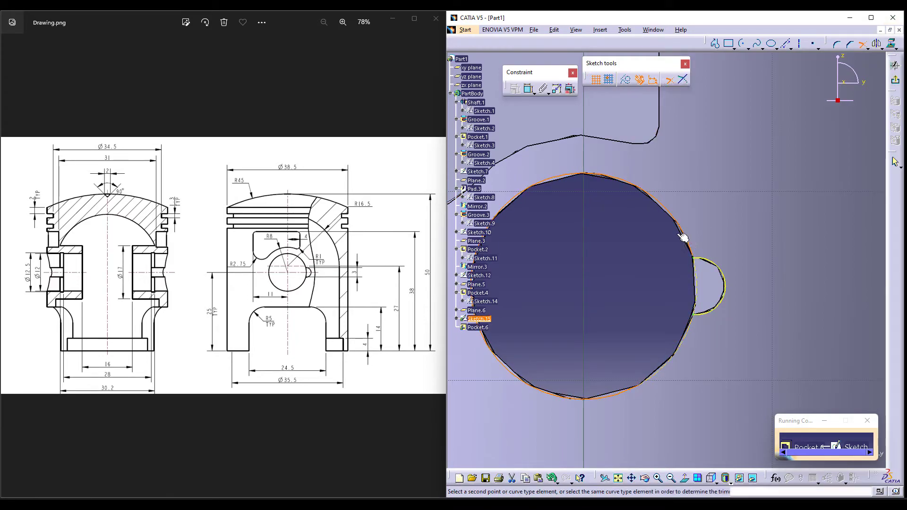
click(863, 44)
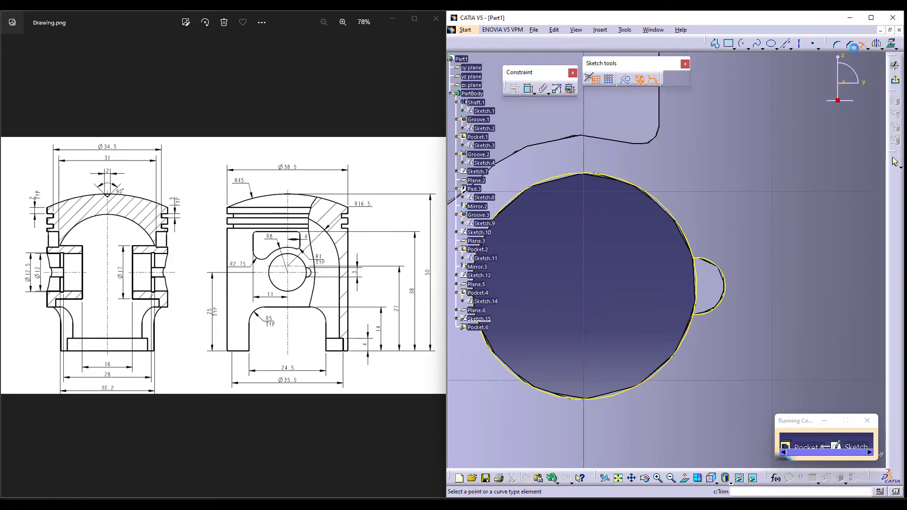
click(697, 279)
click(709, 261)
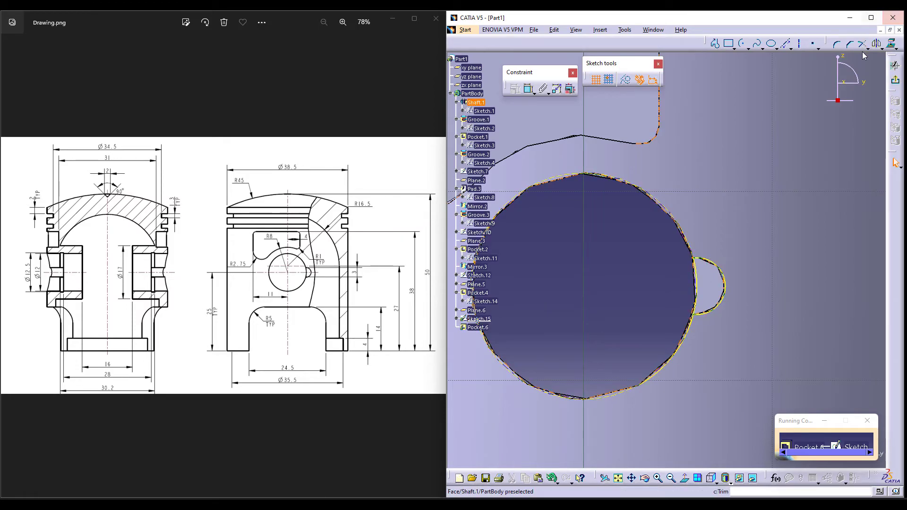
Leave the sketch and cut the profile as an up-to-plane pocket, limited by the flat groove face inside this side's pin bore.
mouse_move(638, 263)
middle_down()
mouse_move(644, 310)
mouse_move(623, 330)
mouse_move(606, 329)
middle_up()
click(896, 82)
click(722, 284)
middle_drag(738, 296, 580, 371)
click(697, 274)
click(721, 284)
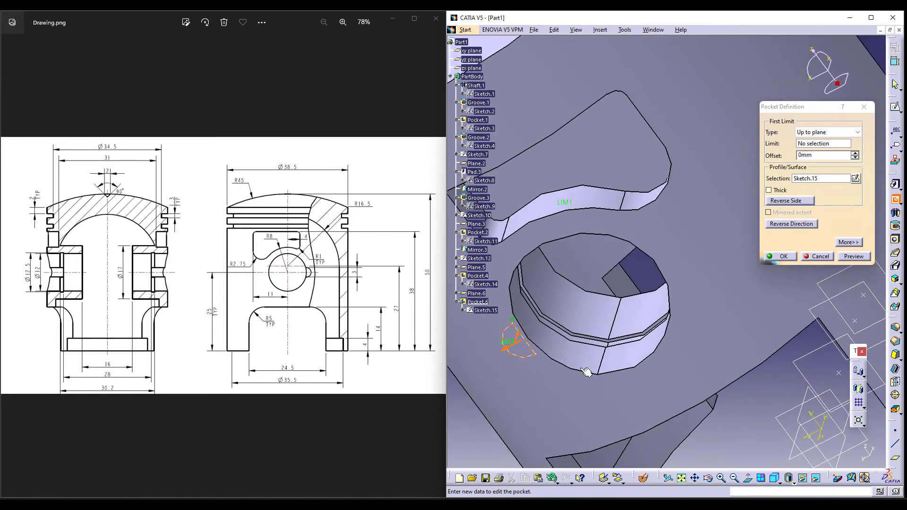
click(827, 132)
click(827, 168)
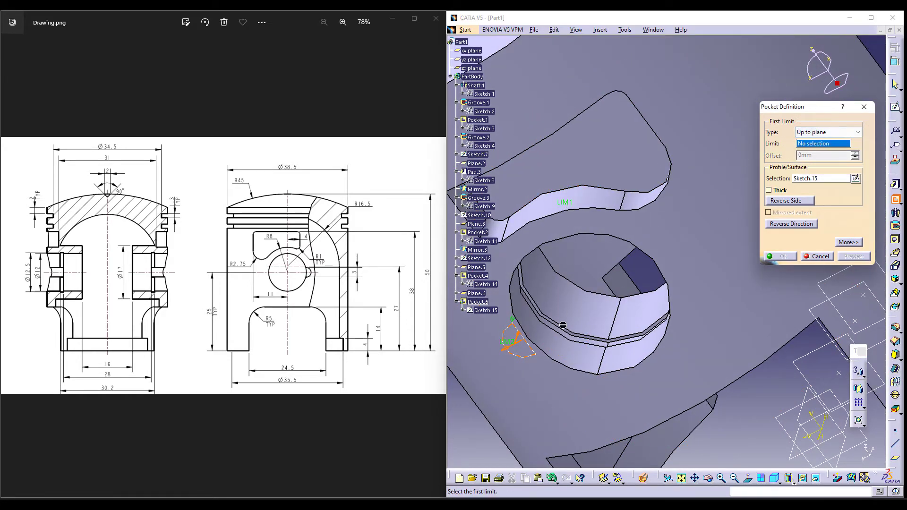
ctrl+middle_drag(598, 377, 725, 254)
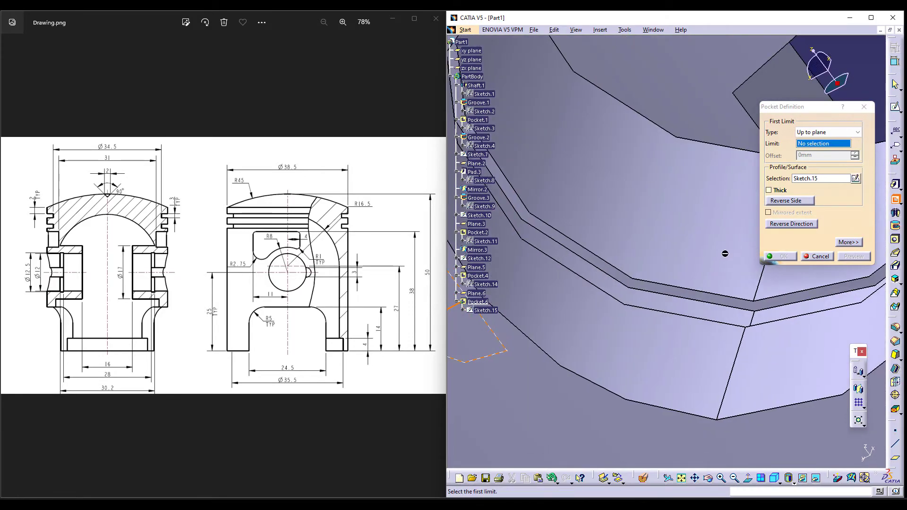
click(677, 292)
click(784, 258)
ctrl+middle_drag(644, 231, 600, 351)
click(595, 357)
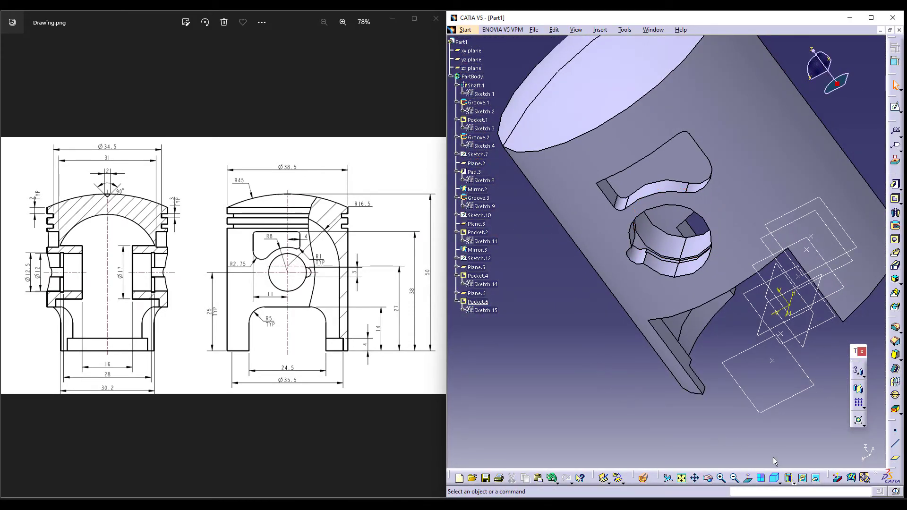
click(775, 478)
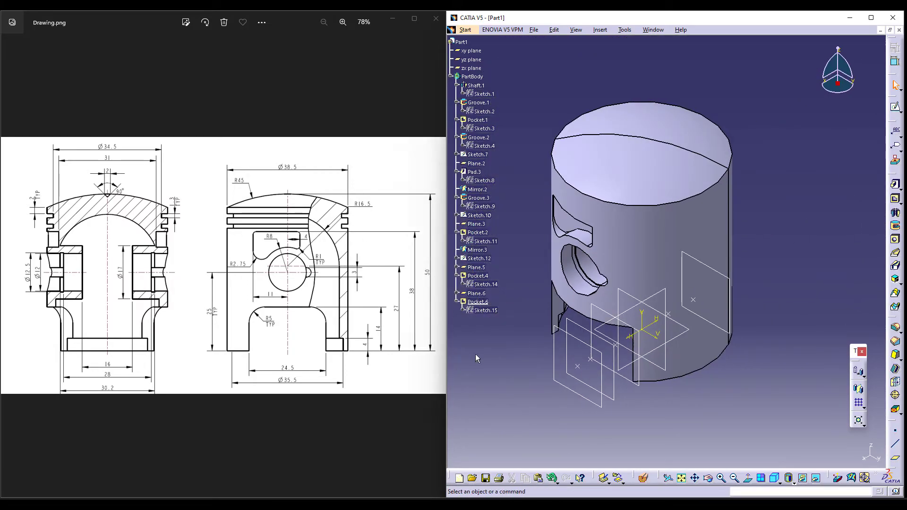
Start a groove sketch on the yz plane and project the piston's outer silhouette edges into it.
middle_drag(677, 409, 699, 421)
click(896, 226)
click(851, 374)
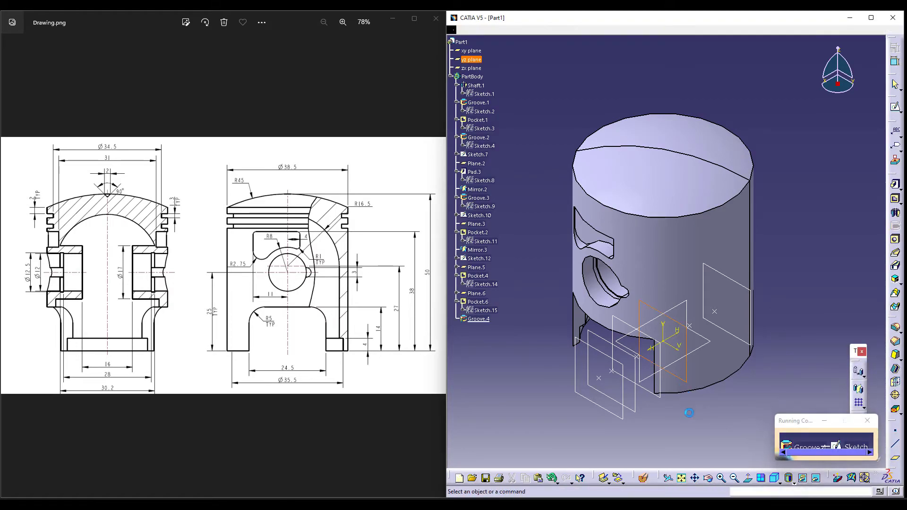
click(686, 378)
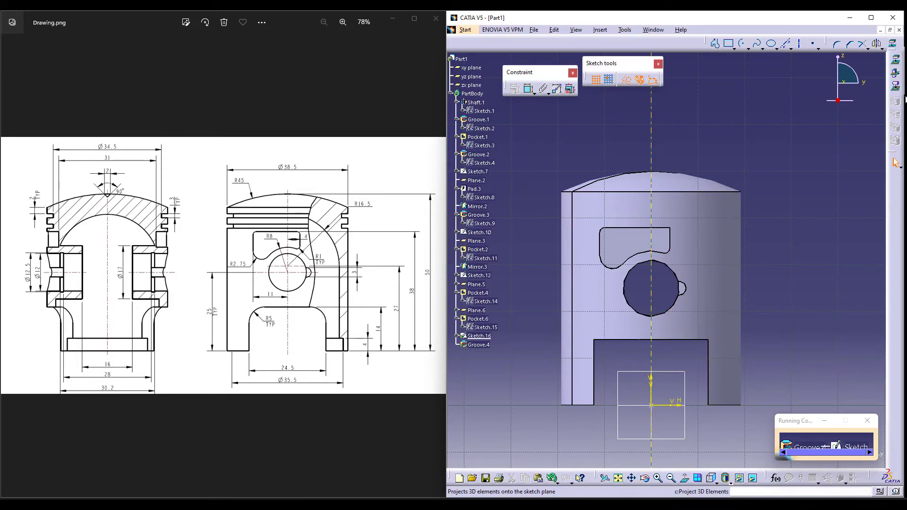
click(701, 237)
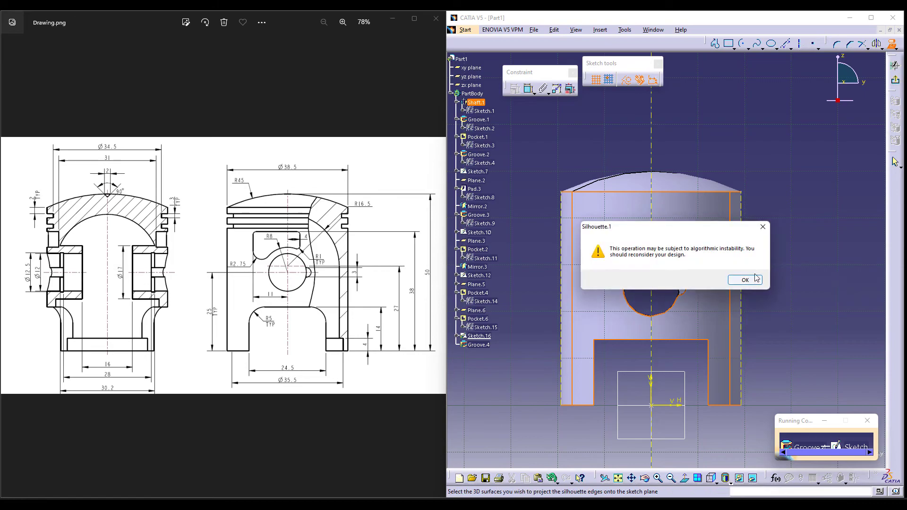
click(755, 279)
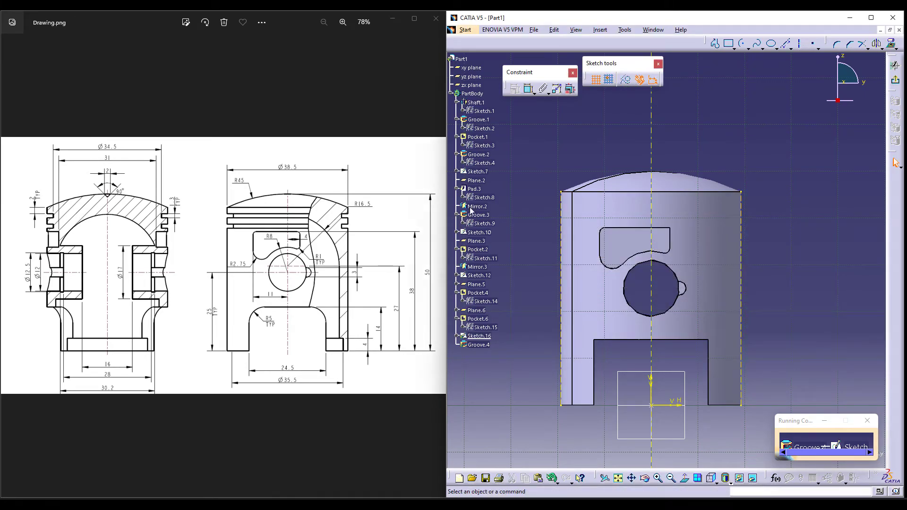
Sketch a rectangle about 3 mm high inward from the silhouette edge, about 2.2 mm below the crown's lower edge.
middle_drag(603, 234, 552, 309)
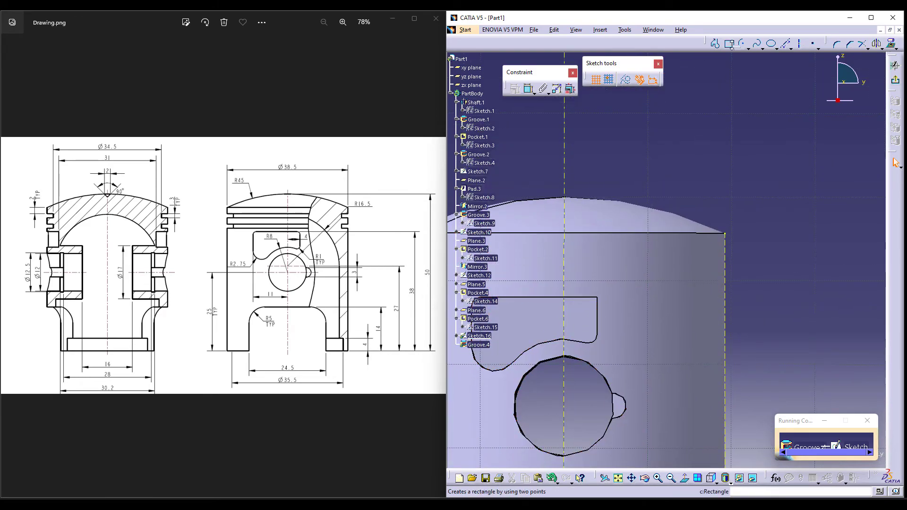
click(733, 47)
click(741, 60)
click(726, 252)
click(671, 277)
mouse_move(786, 224)
middle_down()
mouse_move(829, 223)
mouse_move(784, 228)
middle_up()
Dimension the distance from the crown's lower edge to the rectangle's upper side as 2 mm.
click(529, 89)
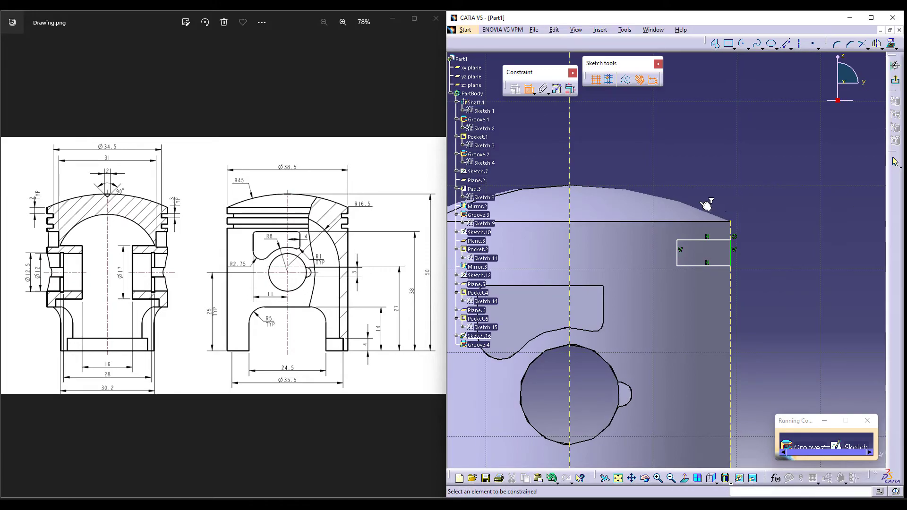
click(715, 222)
click(765, 193)
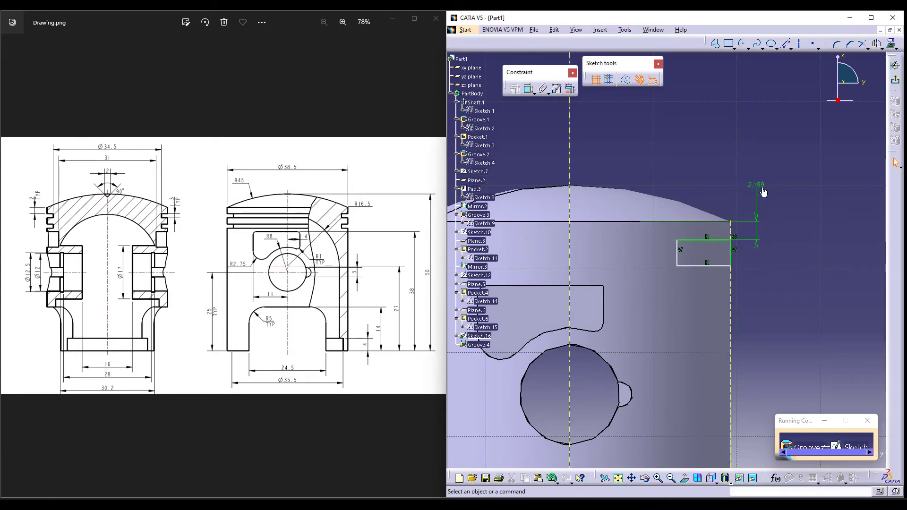
double_click(758, 185)
text(2.199mm)
key(Return)
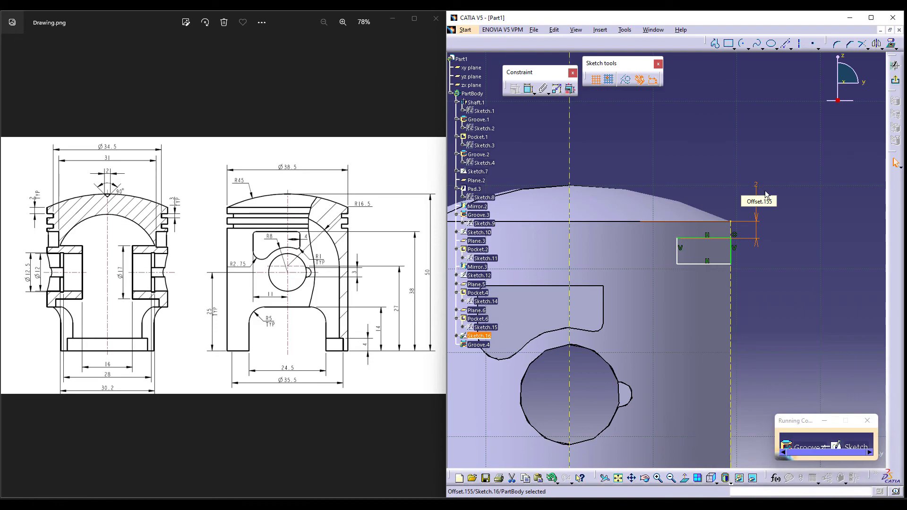
click(662, 139)
Dimension the rectangle's height as 1.3 mm.
click(529, 89)
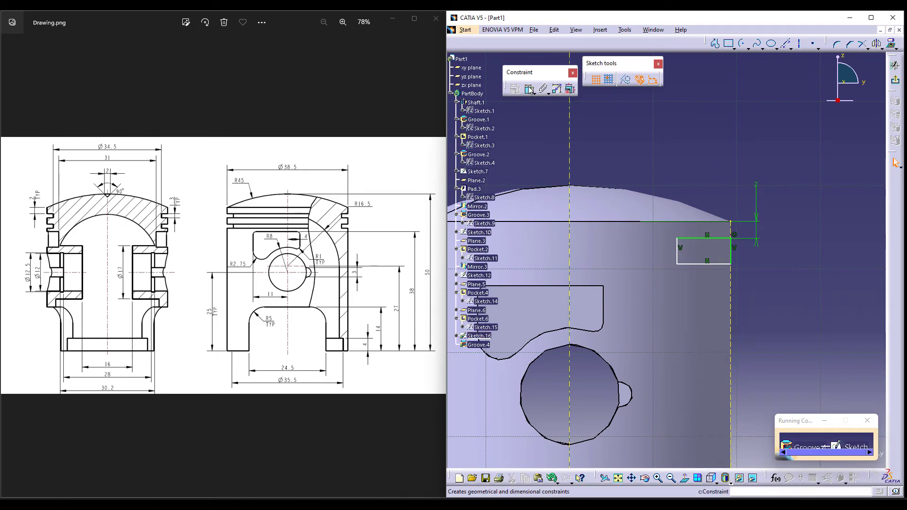
click(736, 253)
click(773, 290)
double_click(773, 290)
text(1.)
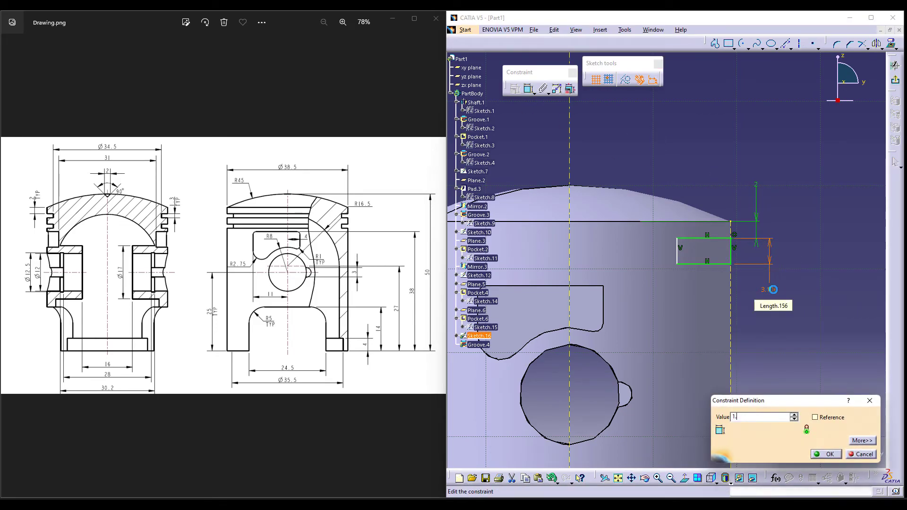
key(Return)
click(779, 304)
mouse_move(787, 318)
middle_down()
mouse_move(792, 297)
mouse_move(790, 326)
middle_up()
Sketch a second rectangle about 1.7 mm high below the first, on the silhouette edge and aligned with its inner side.
click(727, 45)
middle_drag(755, 257, 735, 245)
click(763, 223)
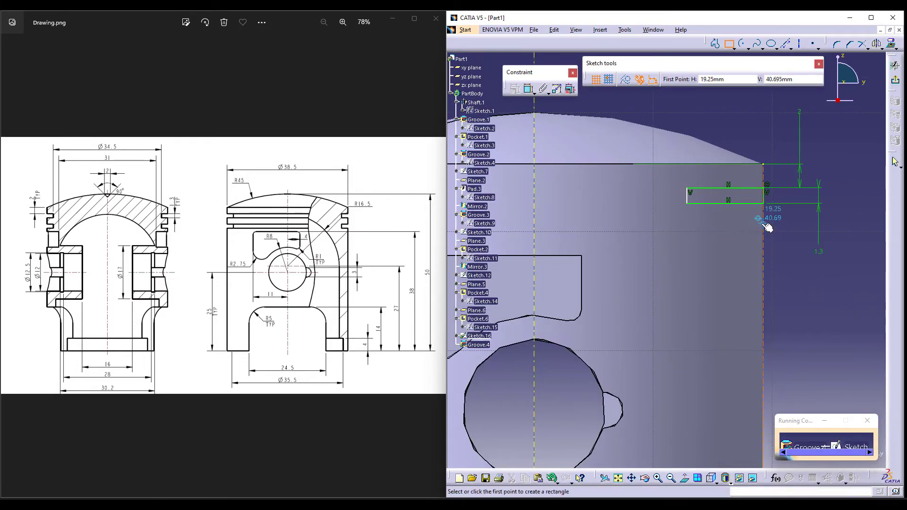
click(688, 244)
mouse_move(823, 292)
middle_down()
mouse_move(810, 330)
mouse_move(812, 310)
middle_up()
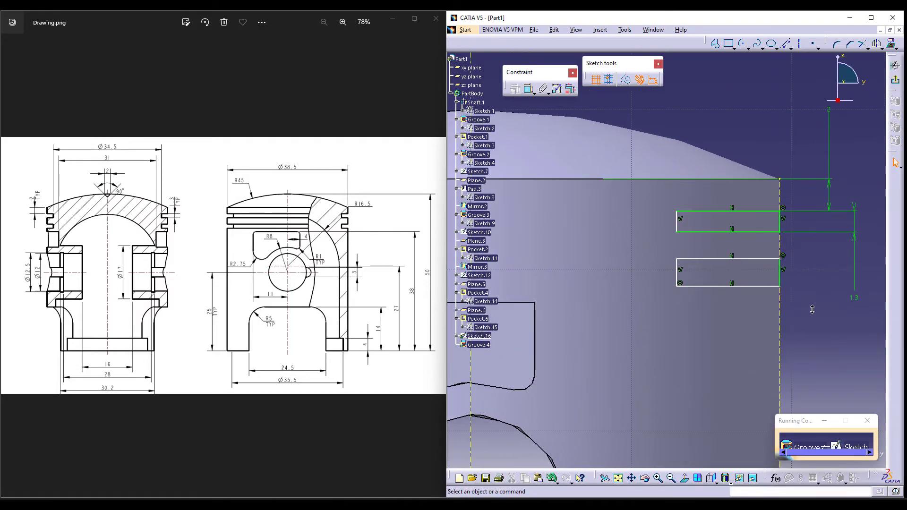
Dimension the vertical gap between the two rectangles as 2 mm.
click(528, 88)
click(756, 232)
click(808, 249)
double_click(812, 246)
text(2mm)
key(Return)
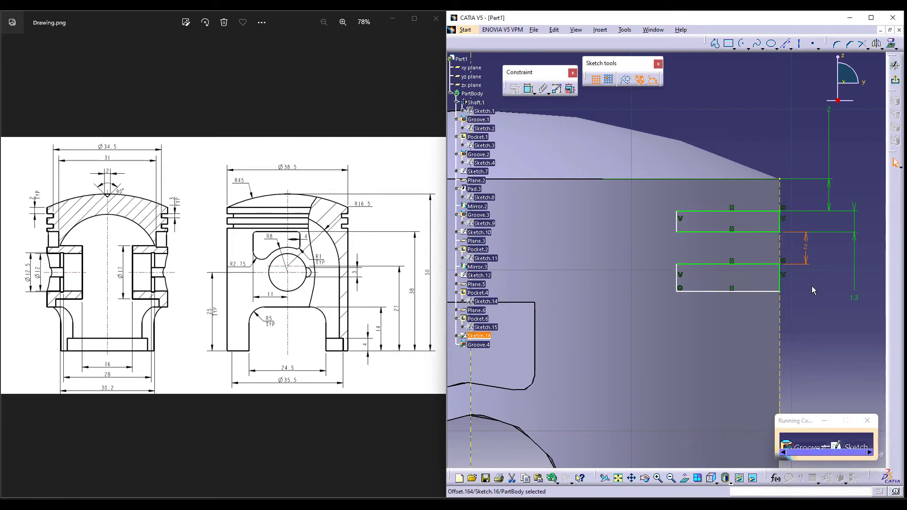
Dimension the lower rectangle's height as 1.3 mm.
click(515, 88)
click(806, 312)
double_click(803, 312)
text(1.3)
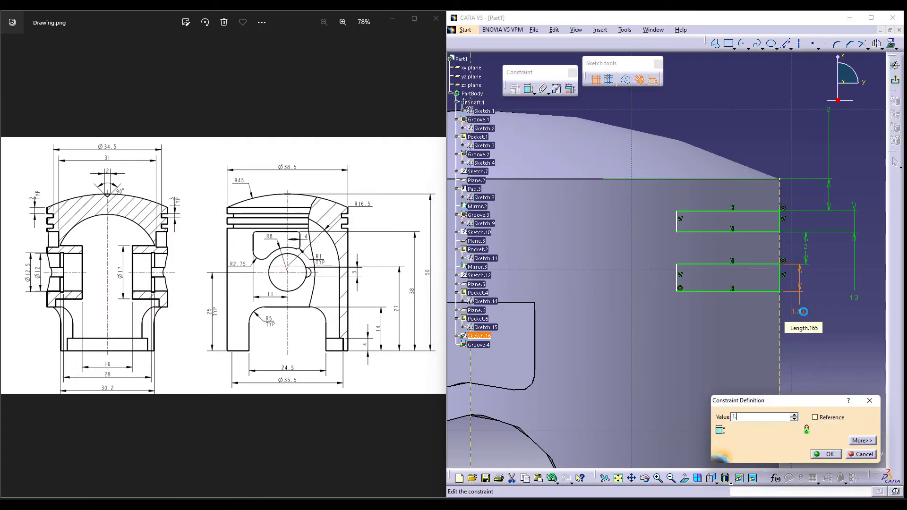
key(Return)
middle_drag(841, 242, 842, 316)
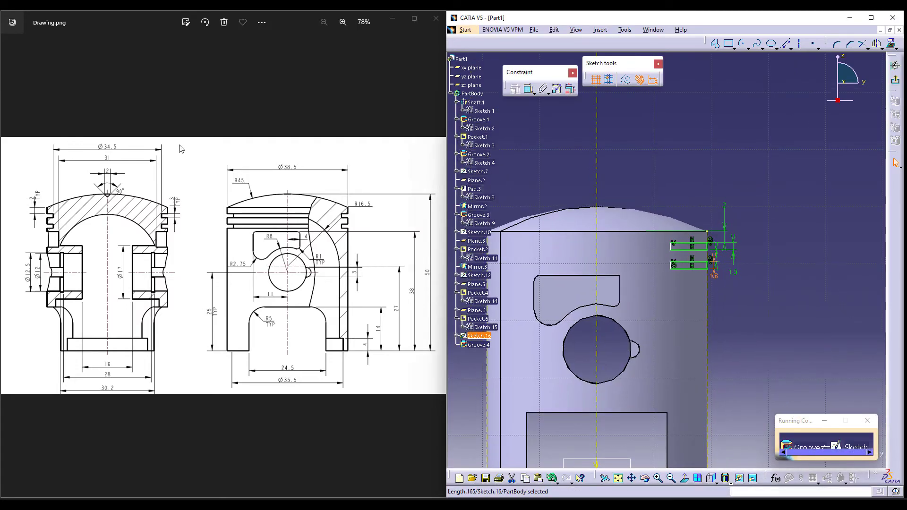
Dimension the inner side of the ring groove rectangles as a 34.5 mm diameter about the piston's axis.
click(529, 88)
click(670, 243)
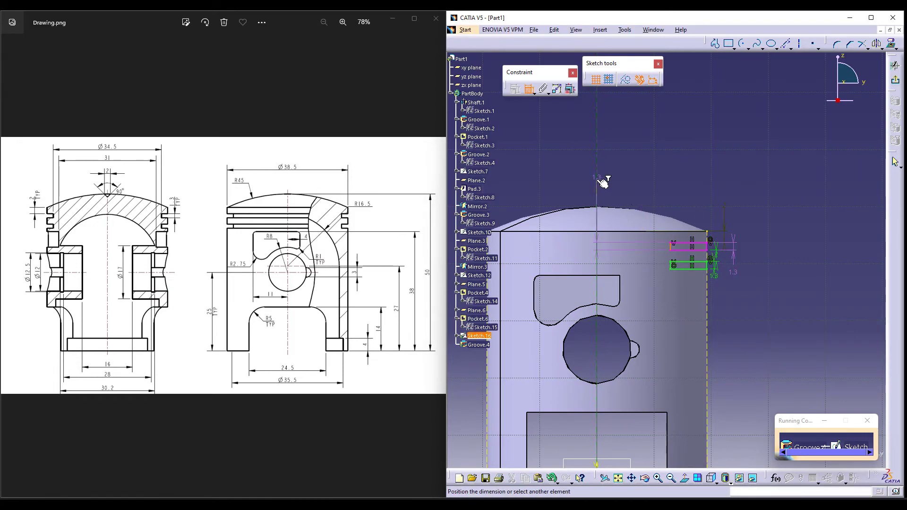
right_click(627, 154)
click(638, 193)
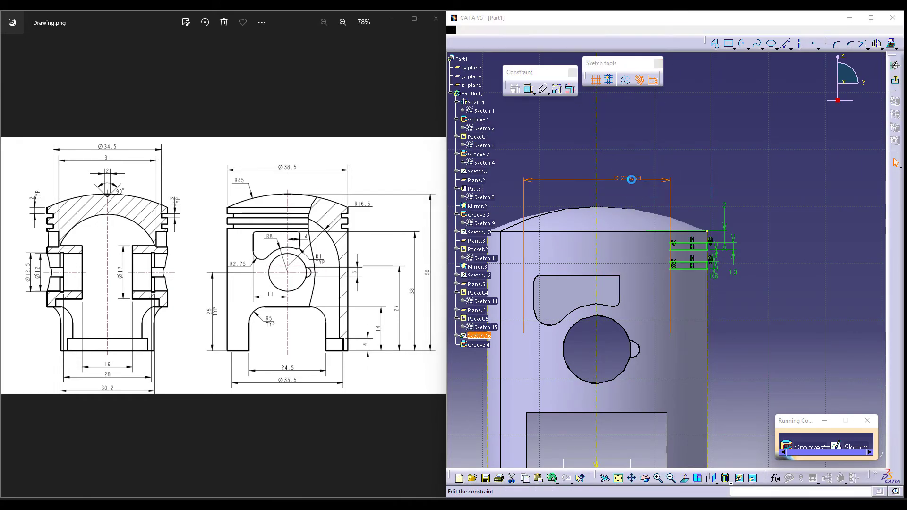
double_click(632, 179)
text(34.5)
key(Return)
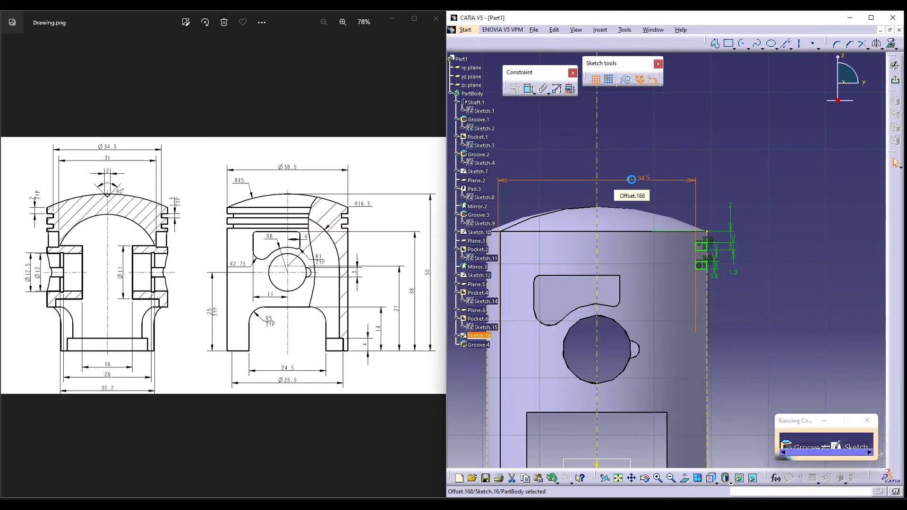
Finish the sketch and cut both ring grooves around the full 360° with the Groove feature.
click(896, 79)
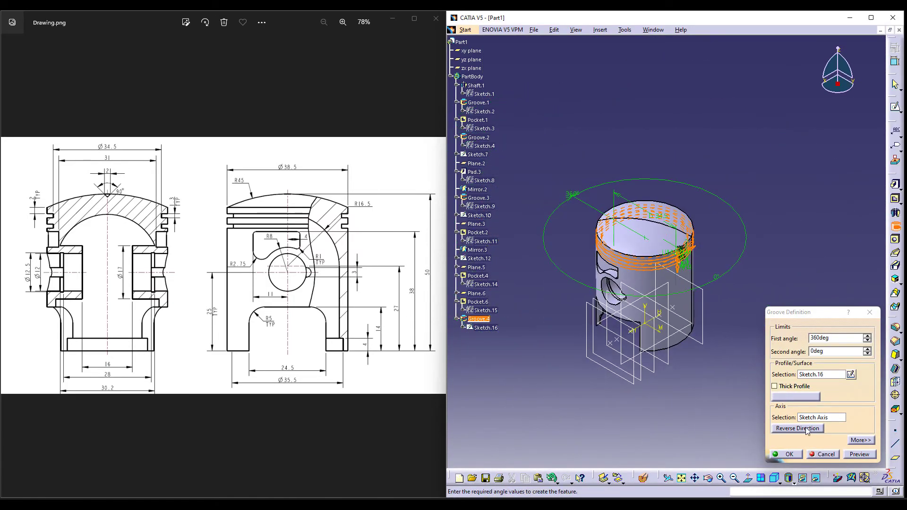
click(797, 457)
middle_drag(629, 416, 707, 379)
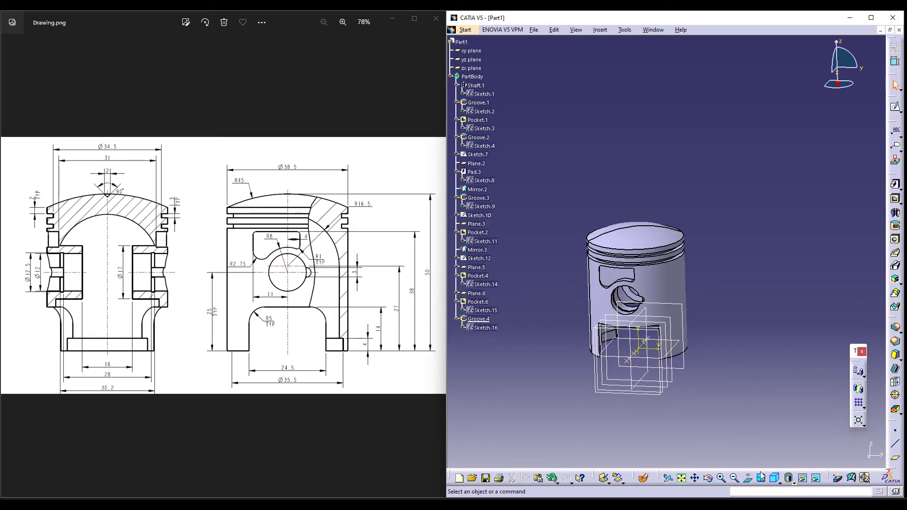
Fillet the inner corner edges of the lower skirt openings on both sides of the piston with a 5 mm radius.
click(793, 482)
click(790, 423)
click(776, 480)
middle_drag(658, 394, 705, 182)
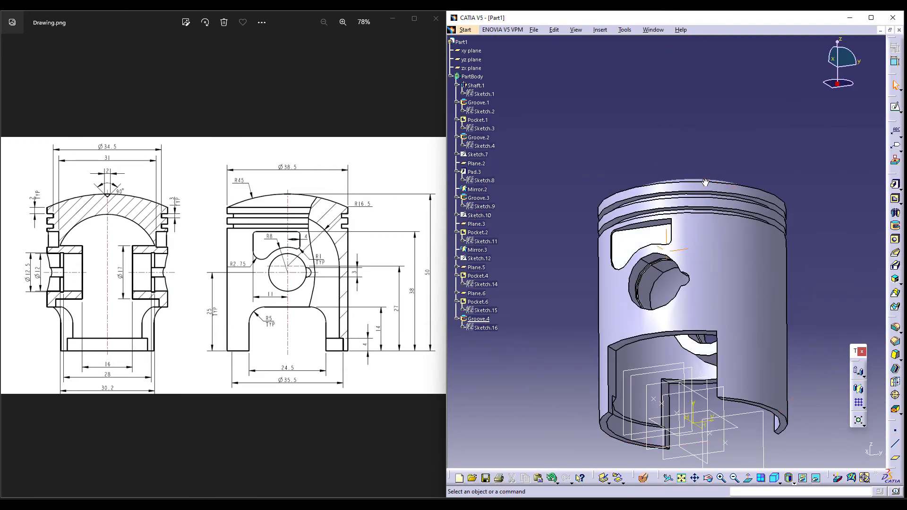
middle_drag(683, 273, 766, 188)
middle_drag(779, 345, 737, 352)
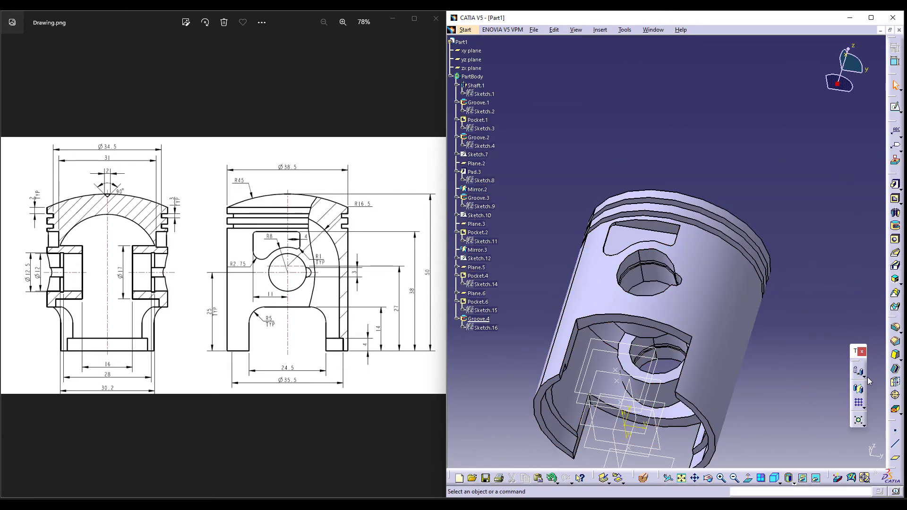
click(896, 326)
middle_drag(586, 402, 558, 341)
middle_drag(491, 416, 716, 269)
click(673, 288)
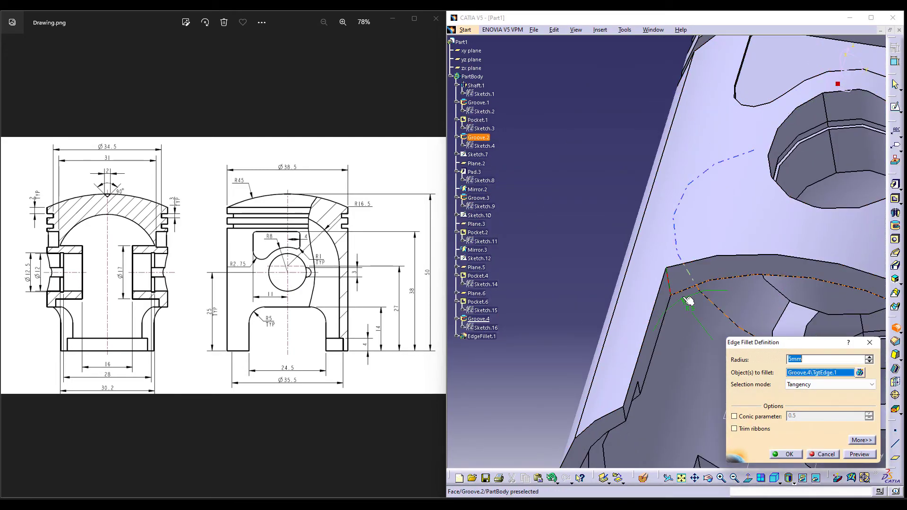
middle_drag(585, 253, 674, 228)
click(751, 248)
middle_drag(772, 251, 715, 173)
click(687, 254)
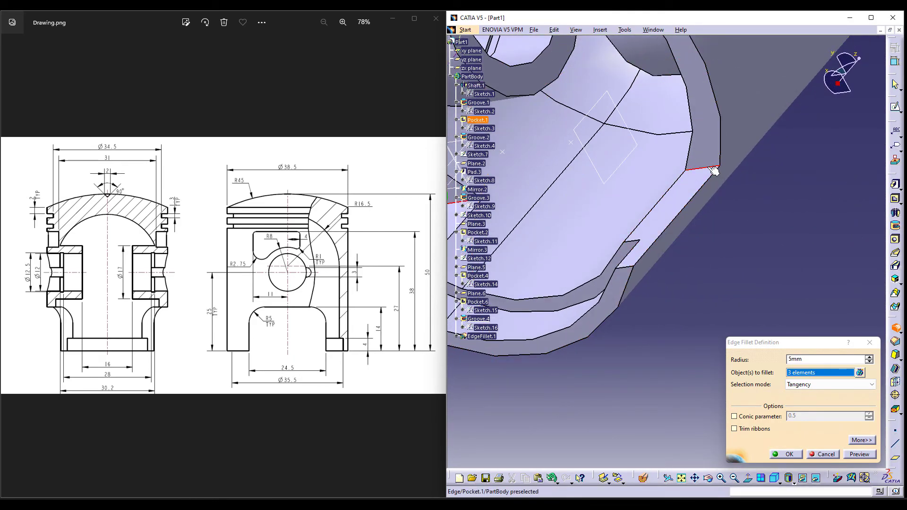
click(787, 454)
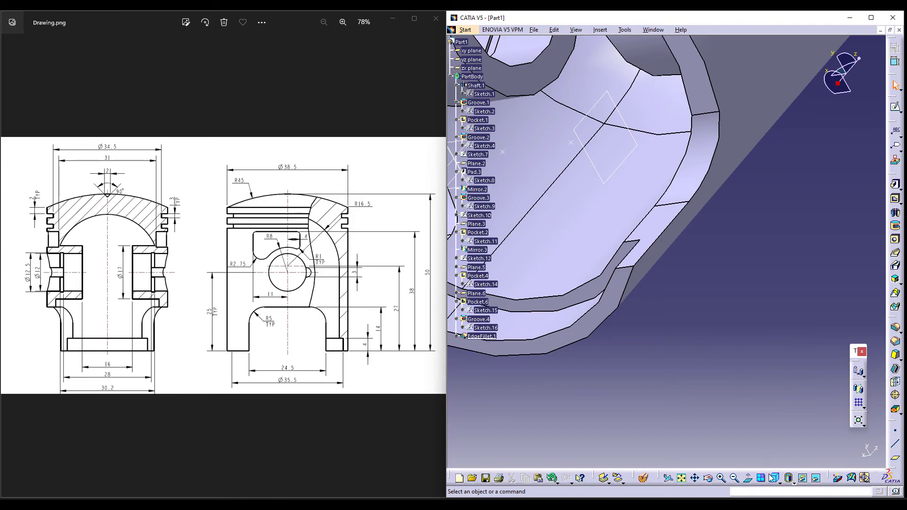
Examine the finished piston in isometric view, and in a standard side view showing the ring grooves and skirt profile.
click(774, 478)
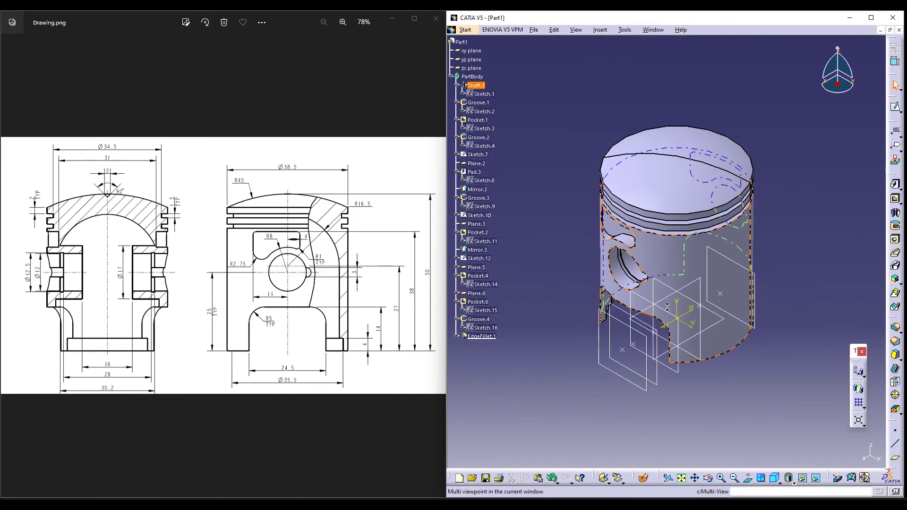
middle_drag(667, 308, 669, 320)
middle_drag(760, 391, 761, 369)
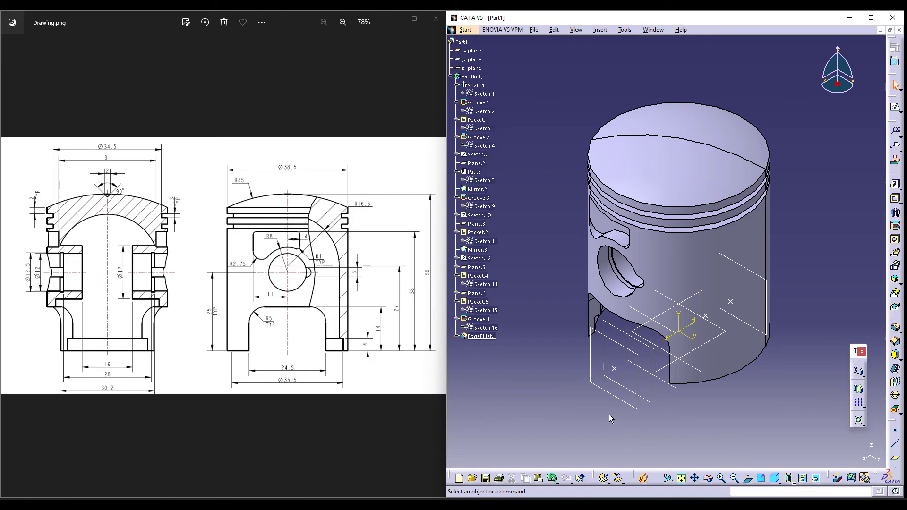
click(781, 482)
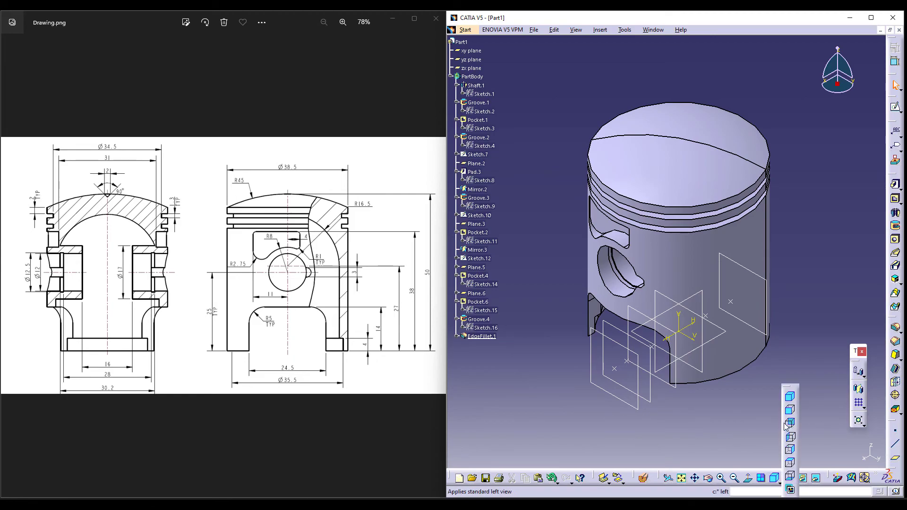
drag(788, 392, 823, 312)
click(830, 344)
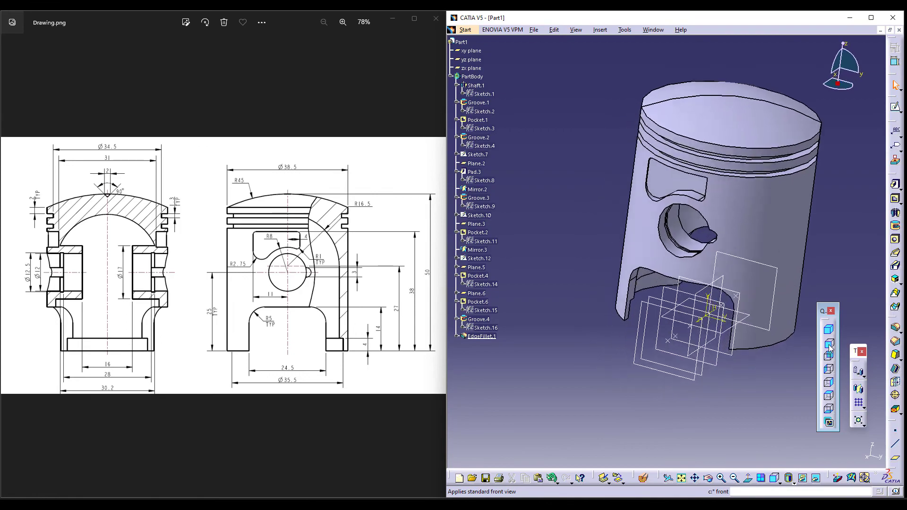
click(829, 384)
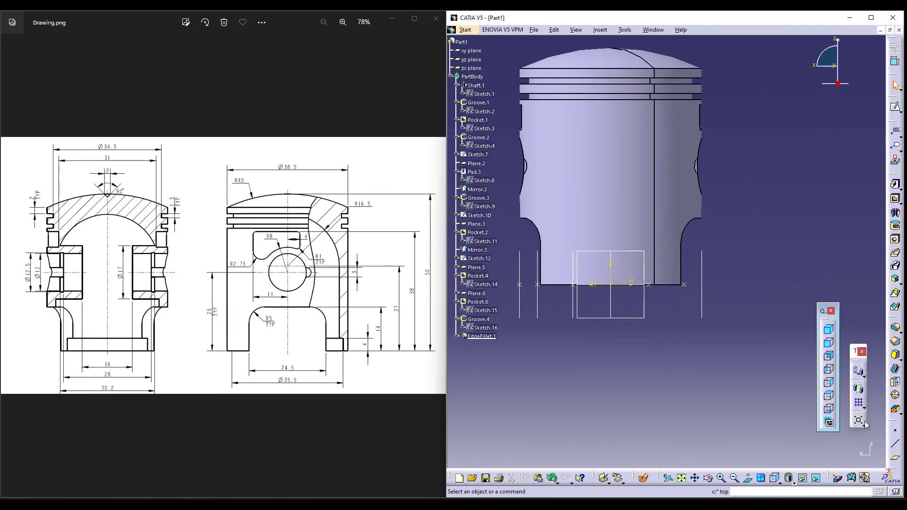
Detach the Analysis, Measure and Knowledge toolbars to make room for the remaining docked commands.
drag(877, 475, 824, 390)
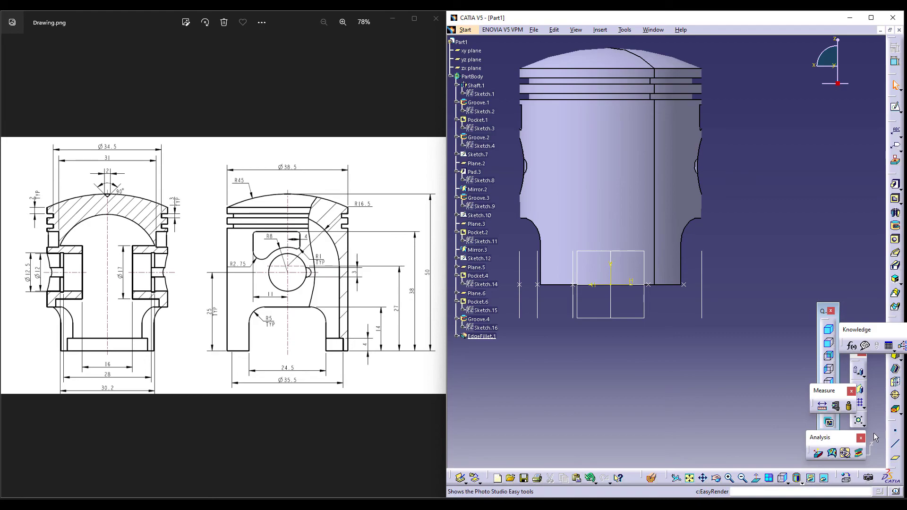
drag(850, 330, 793, 263)
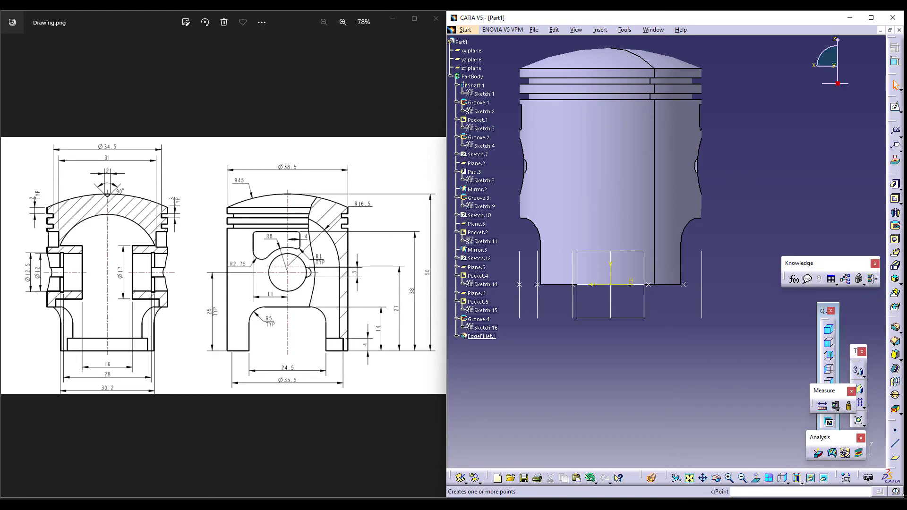
mouse_move(888, 474)
mouse_down()
mouse_move(851, 449)
mouse_move(821, 462)
mouse_move(824, 433)
mouse_move(895, 439)
mouse_move(897, 481)
mouse_up()
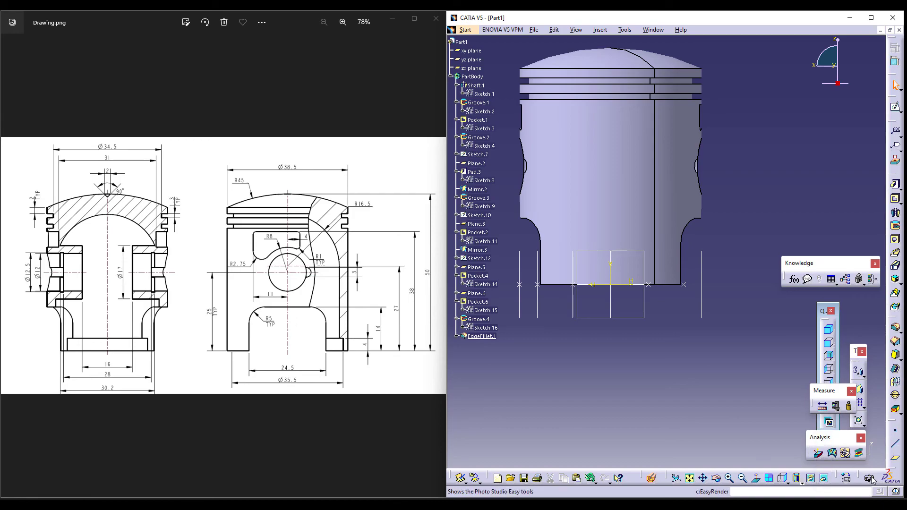
Inspect the piston's interior with a temporary section cut through its axis, and restore the uncut isometric view.
click(652, 479)
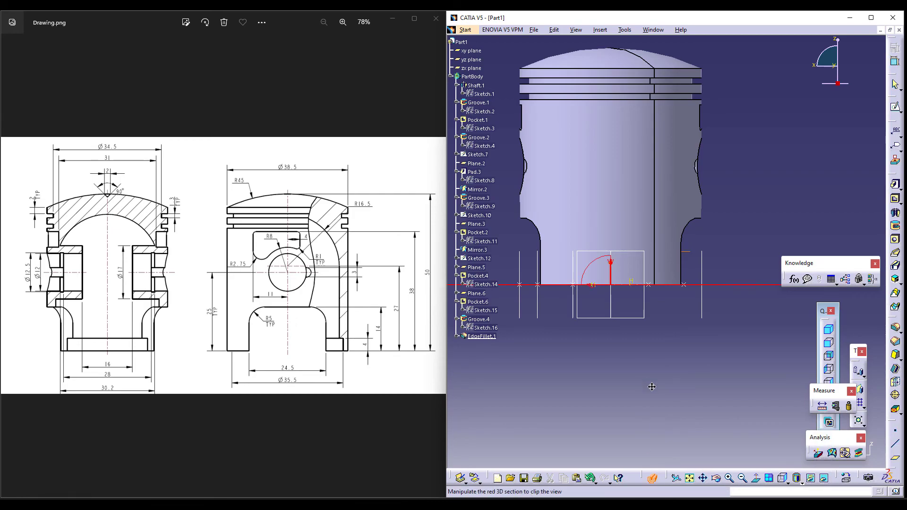
click(718, 393)
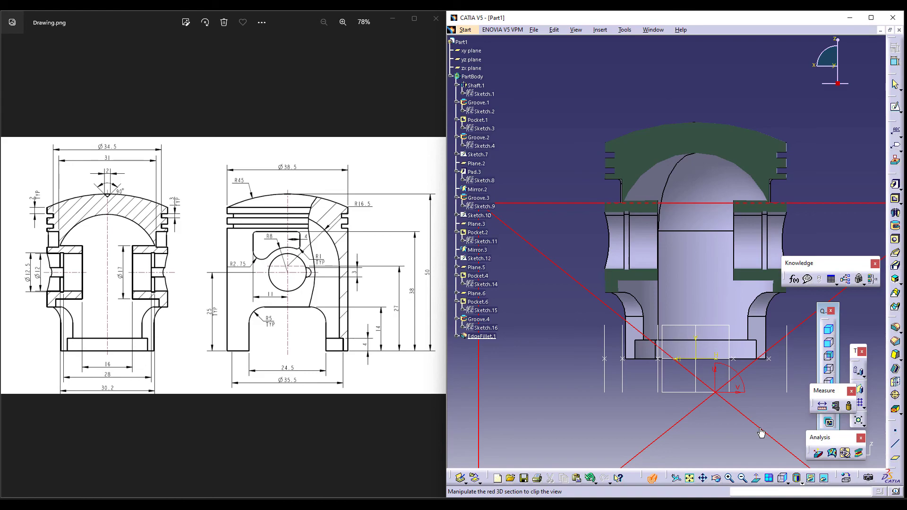
click(829, 329)
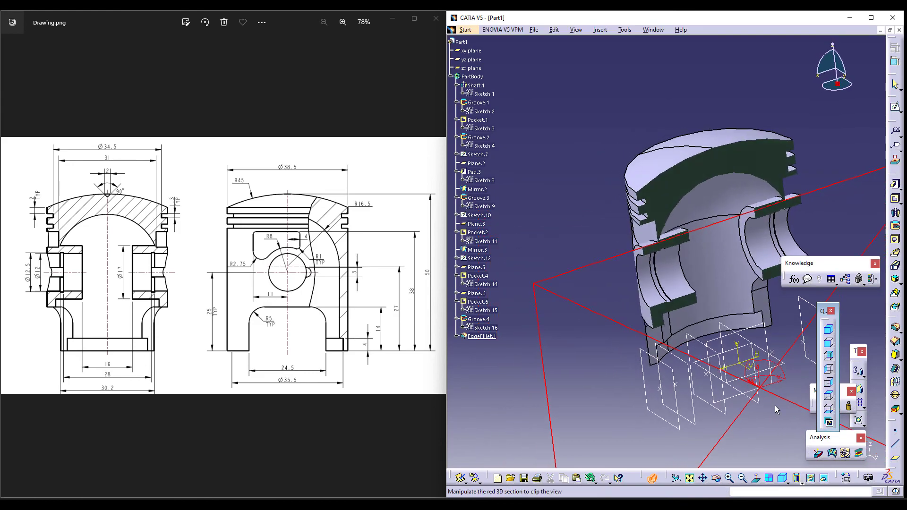
middle_drag(750, 425, 740, 309)
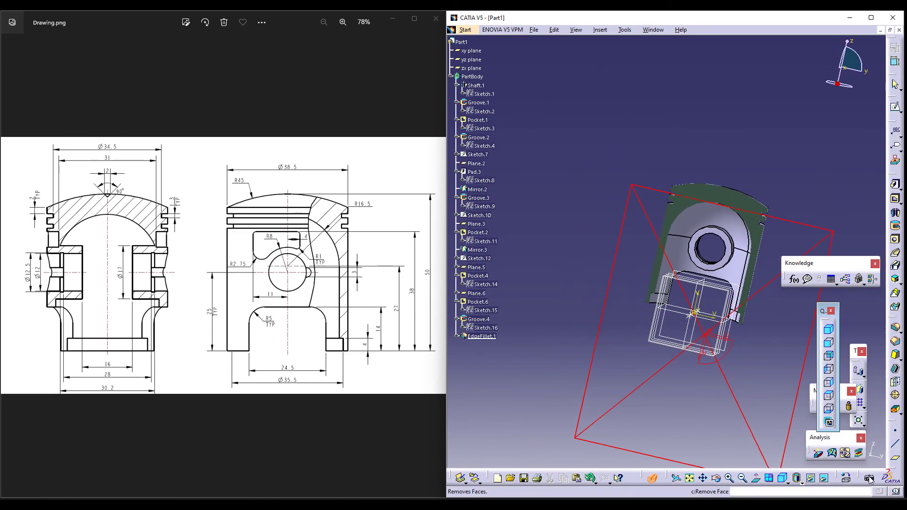
click(651, 478)
click(784, 483)
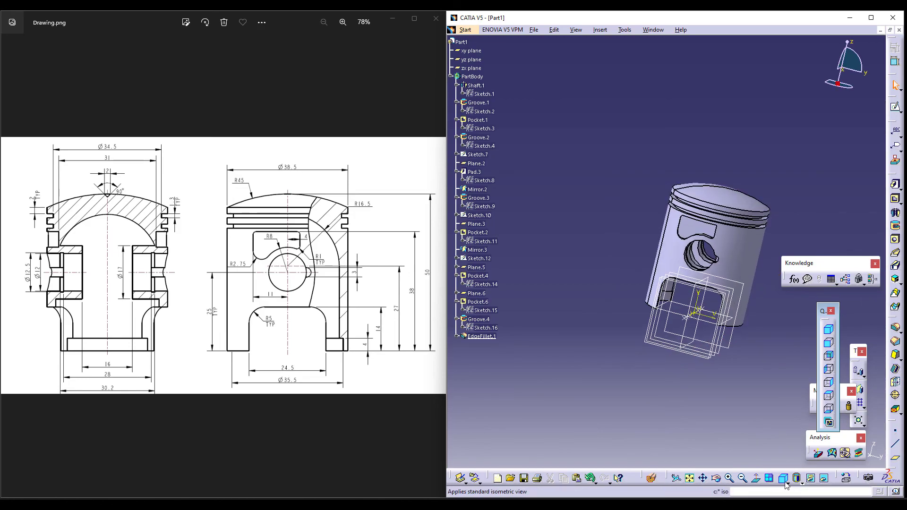
middle_drag(707, 410, 657, 352)
Dock the floating Analysis, Quick View, Knowledge and Measure toolbars to clear the modelling area.
drag(857, 464, 852, 468)
drag(830, 438, 859, 469)
drag(823, 311, 794, 296)
click(801, 296)
drag(823, 391, 873, 474)
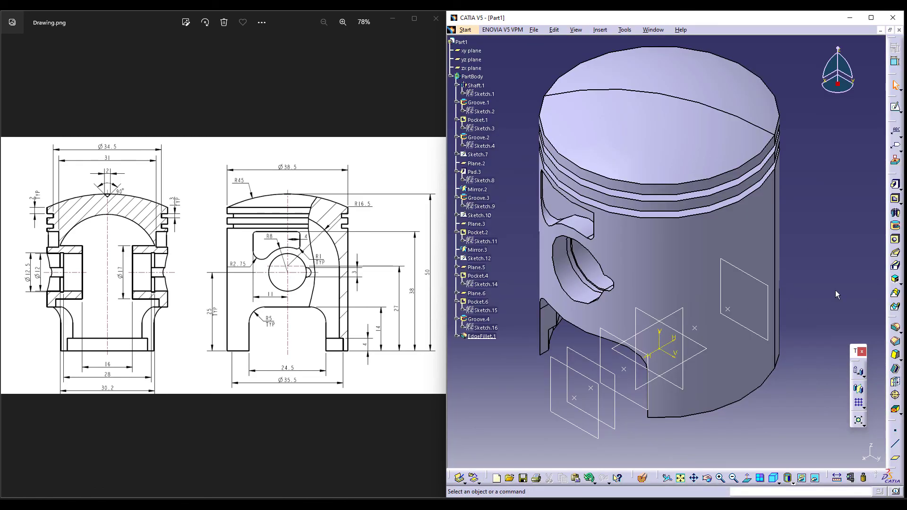